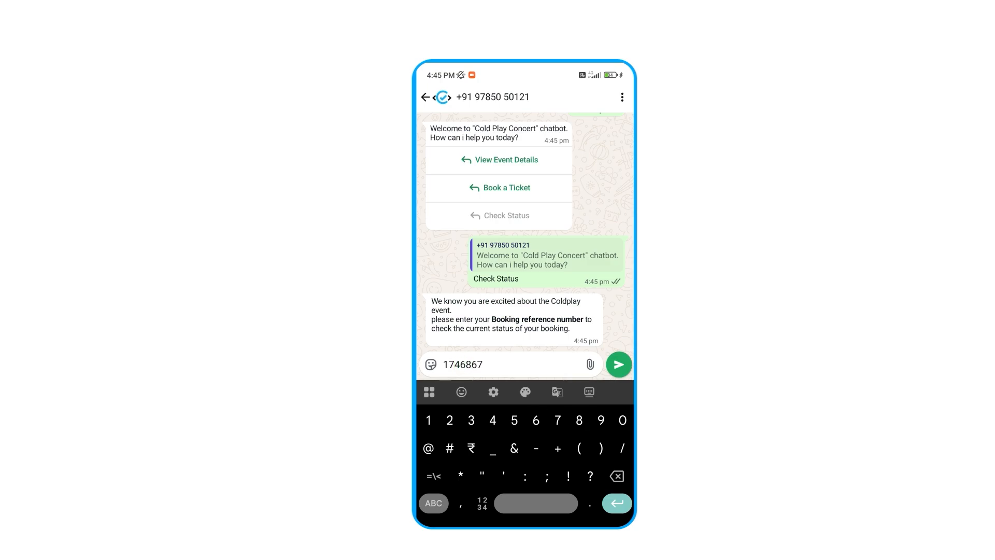
# - Send the booking reference number to the concert chatbot in reply to its Check Status question
pyautogui.press('Return')
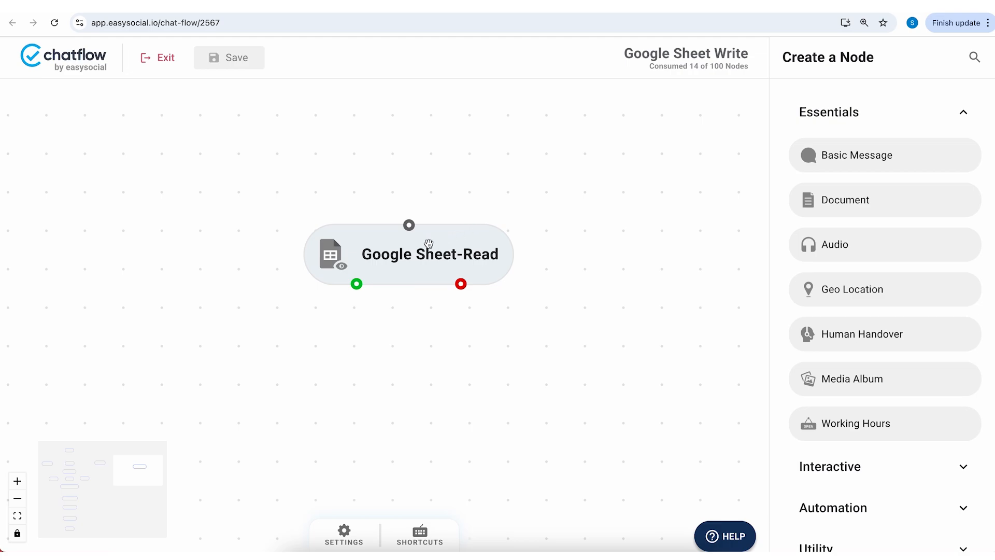
# - Delete the unconnected Google Sheet-Read node from the chat flow
pyautogui.click(391, 243)
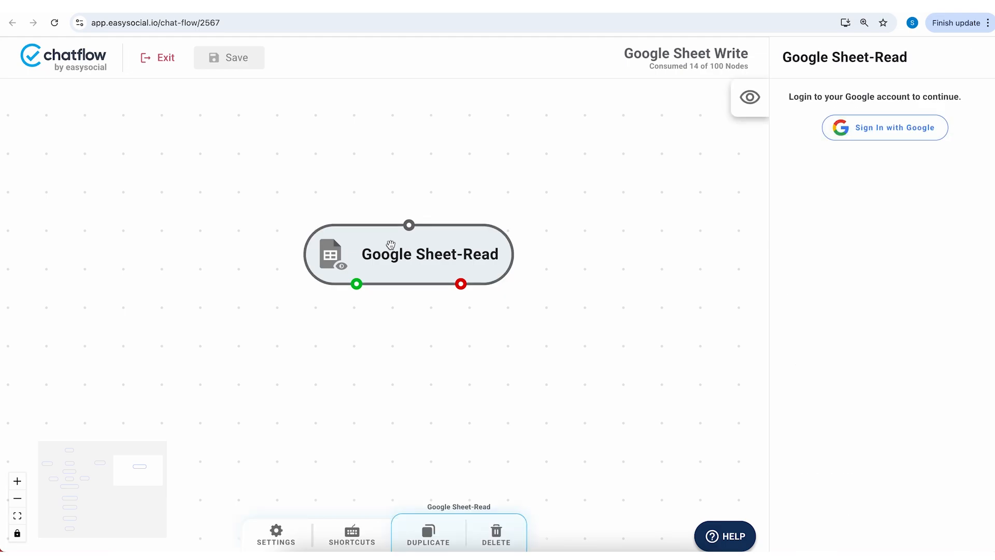
pyautogui.press('Delete')
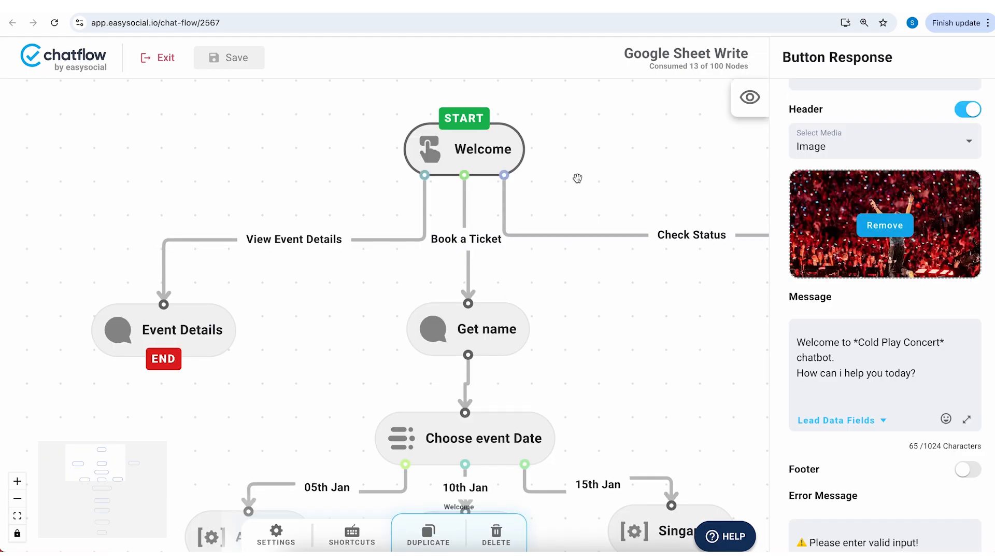
# - Preview the Welcome node's message with its reply options and the message of the Get name node
pyautogui.click(749, 97)
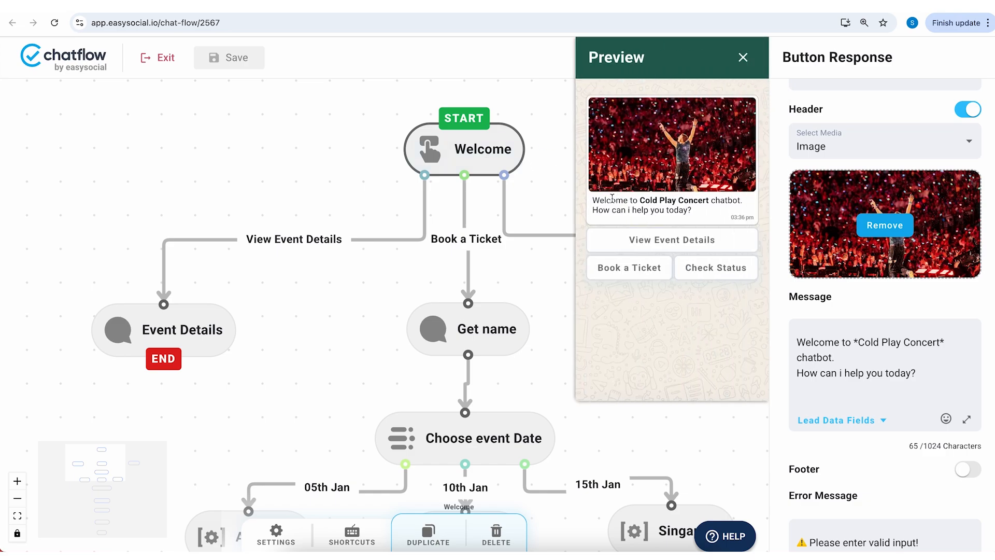
pyautogui.moveTo(612, 198); pyautogui.dragTo(704, 211)
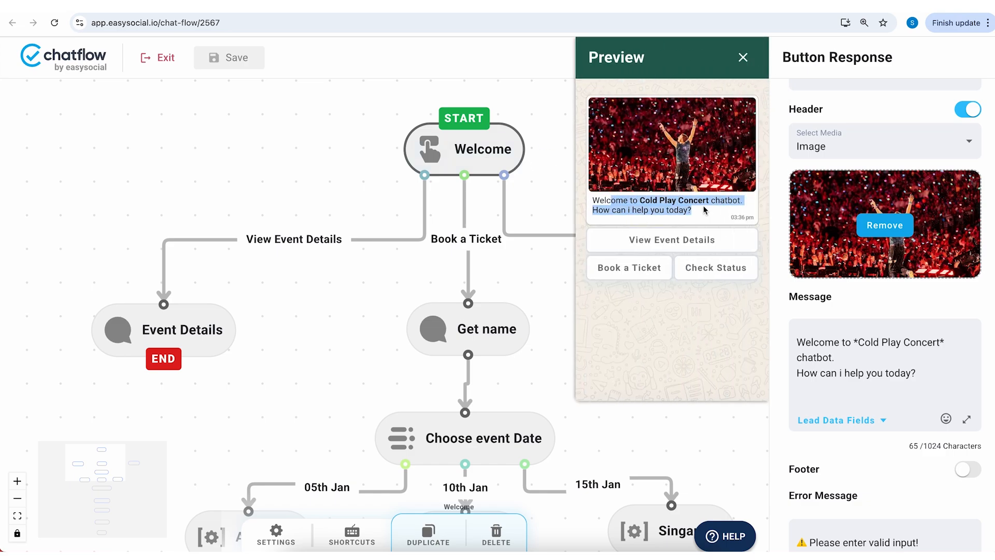
pyautogui.click(635, 280)
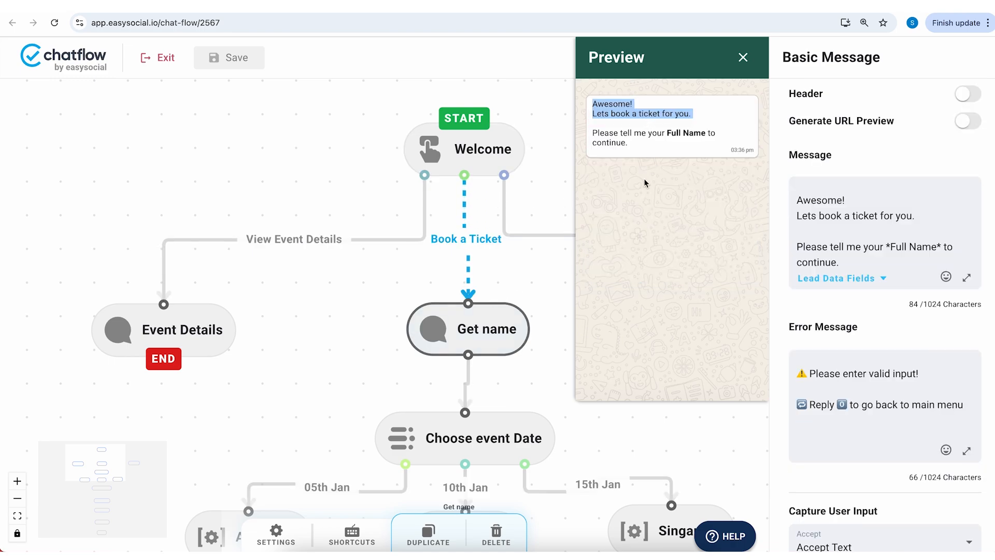
pyautogui.click(504, 340)
# - Preview the selection lists of the Choose event Date and No of ticket nodes
pyautogui.click(489, 438)
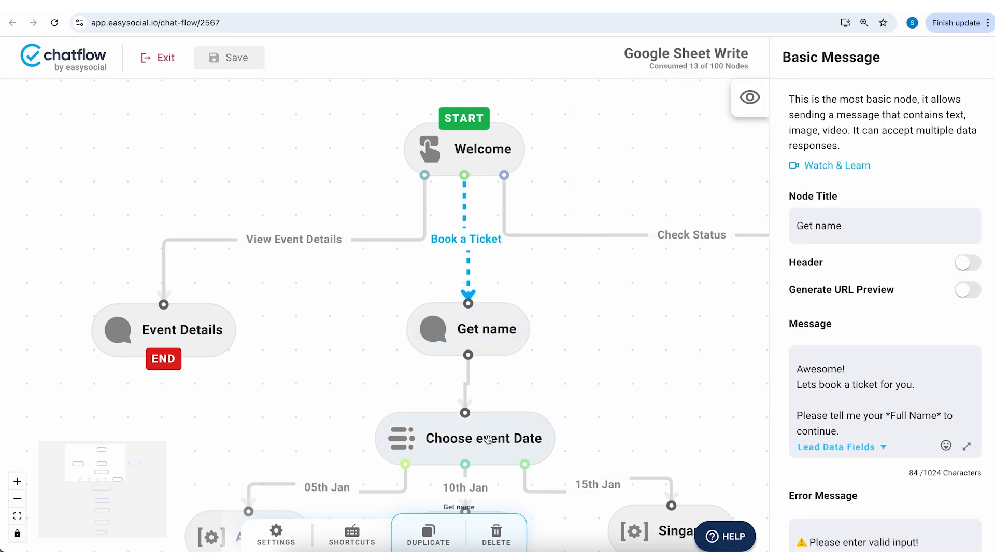
pyautogui.click(746, 100)
pyautogui.click(650, 139)
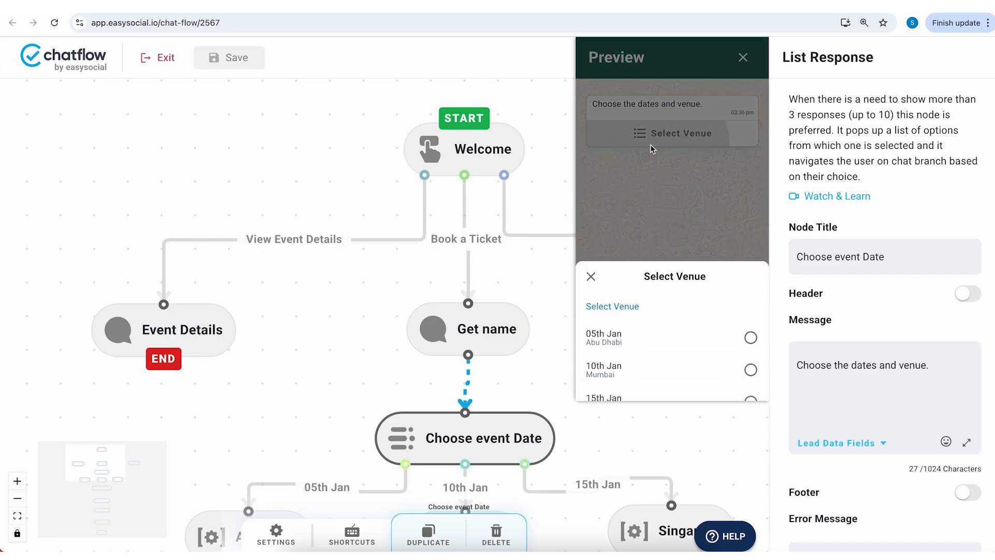
pyautogui.moveTo(524, 381); pyautogui.dragTo(529, 54)
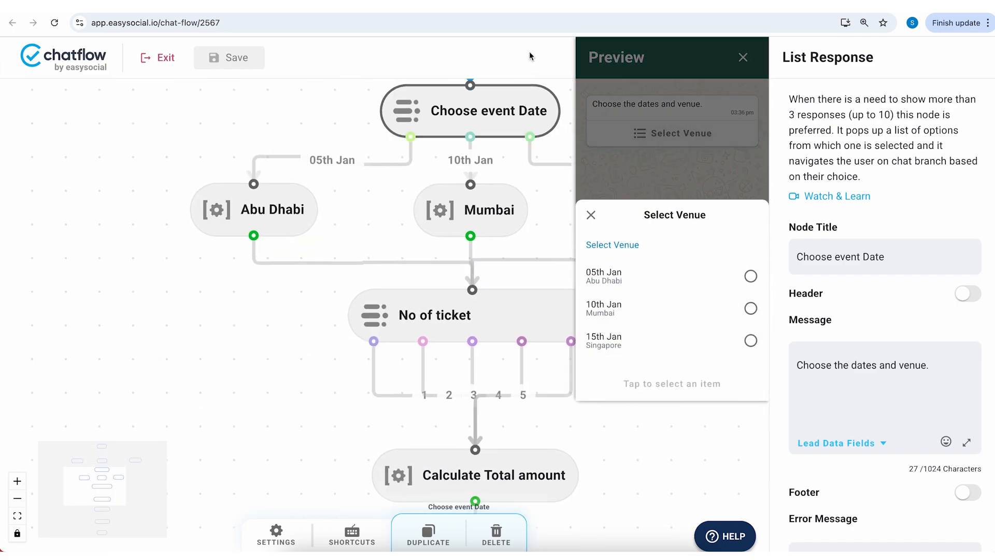
pyautogui.click(507, 318)
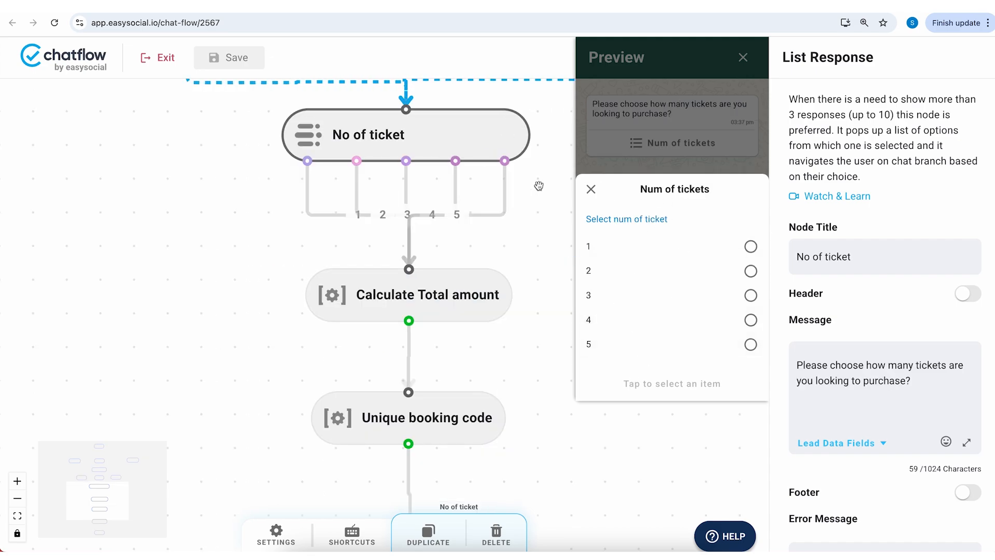
pyautogui.click(538, 186)
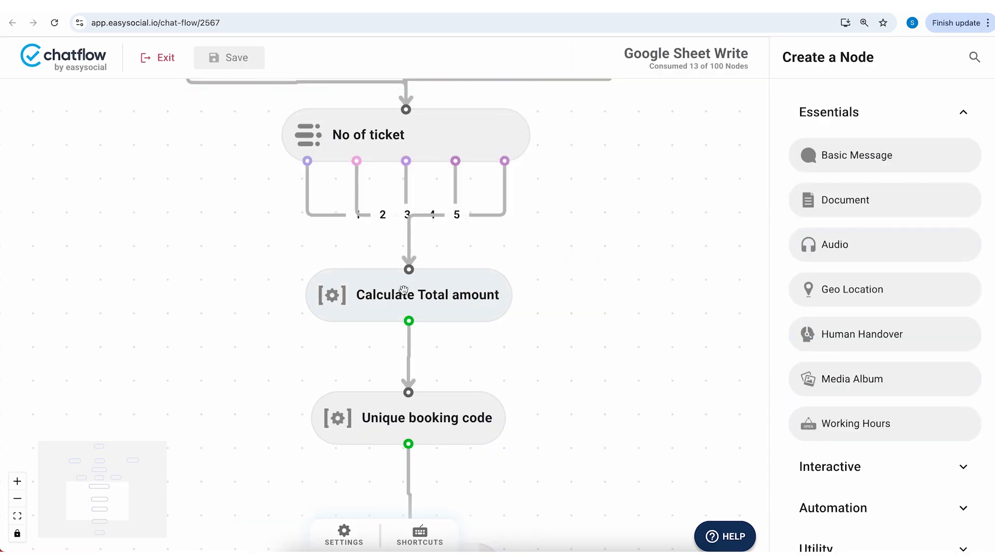
# - Review the Unique booking code node's settings and the booking columns in the Coldplay Concert spreadsheet
pyautogui.click(447, 408)
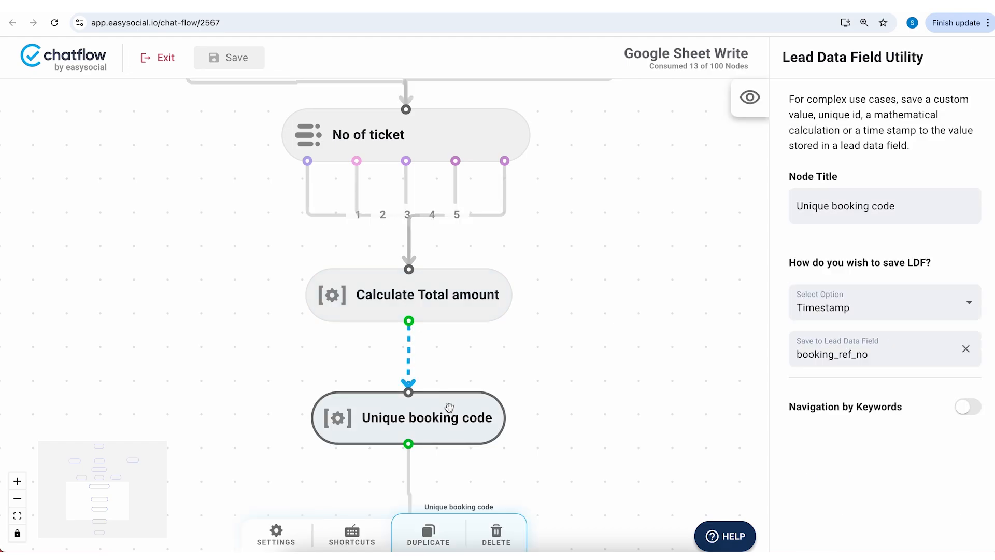
pyautogui.moveTo(558, 317); pyautogui.dragTo(578, 124)
pyautogui.moveTo(533, 271); pyautogui.dragTo(533, 218)
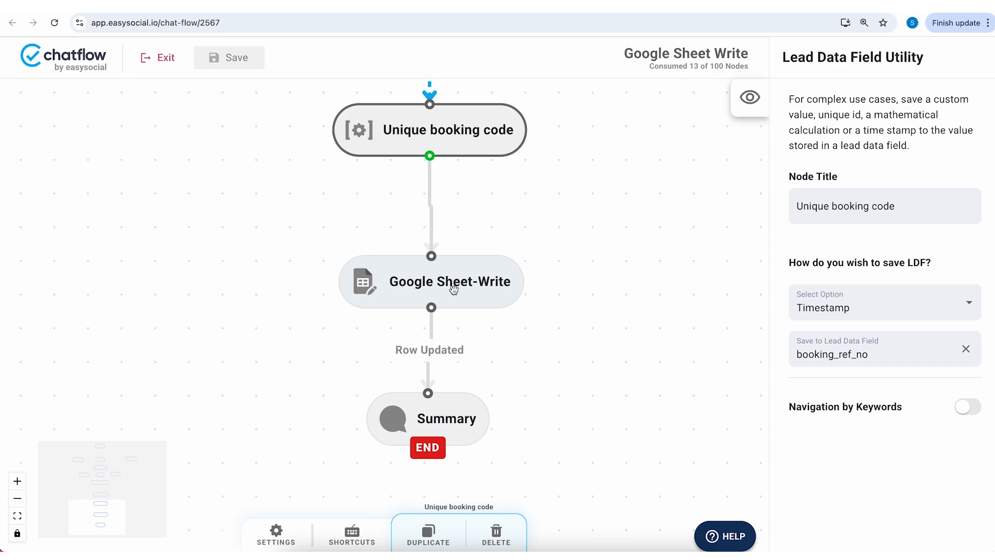
pyautogui.click(254, 7)
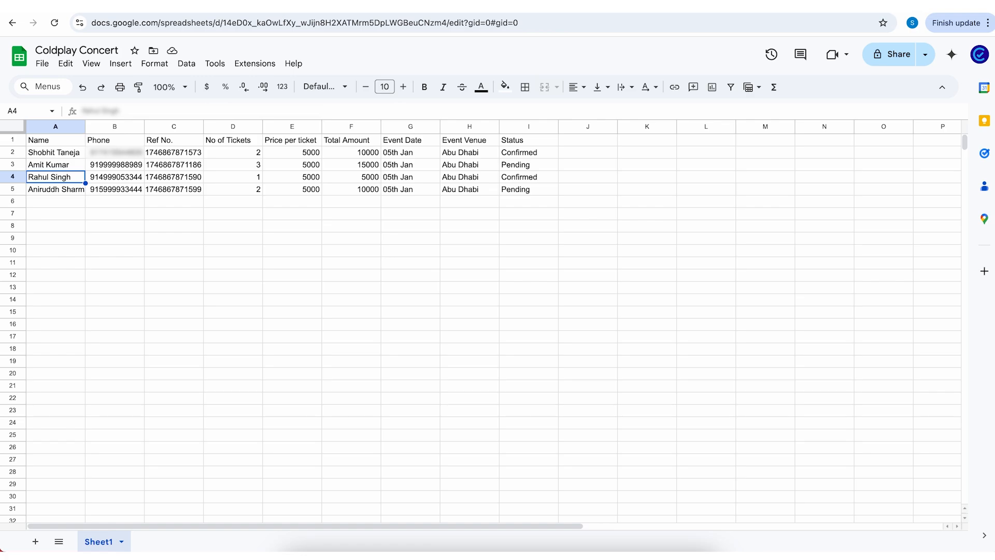
pyautogui.click(290, 5)
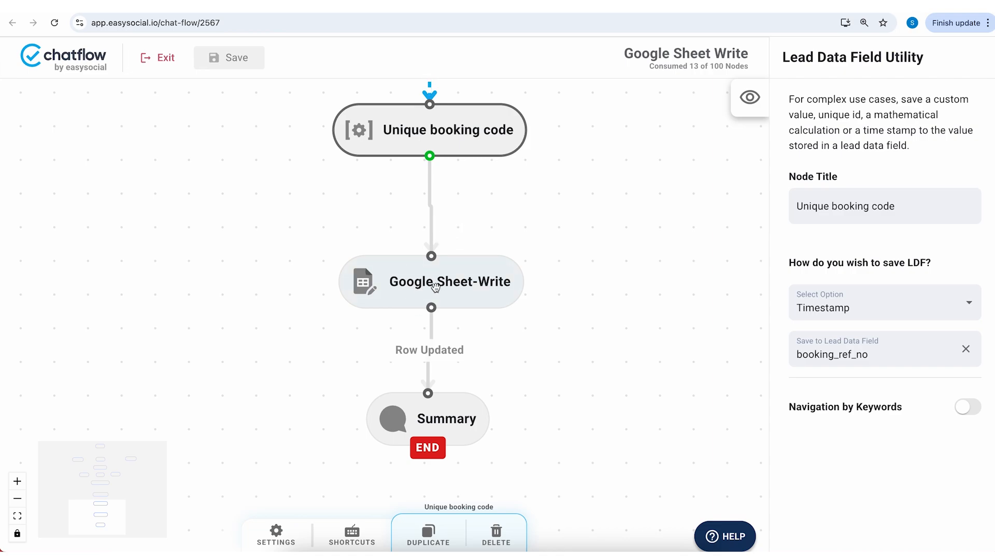
# - Review the Summary node's message at the end of the booking branch and preview the Welcome node's message
pyautogui.click(429, 430)
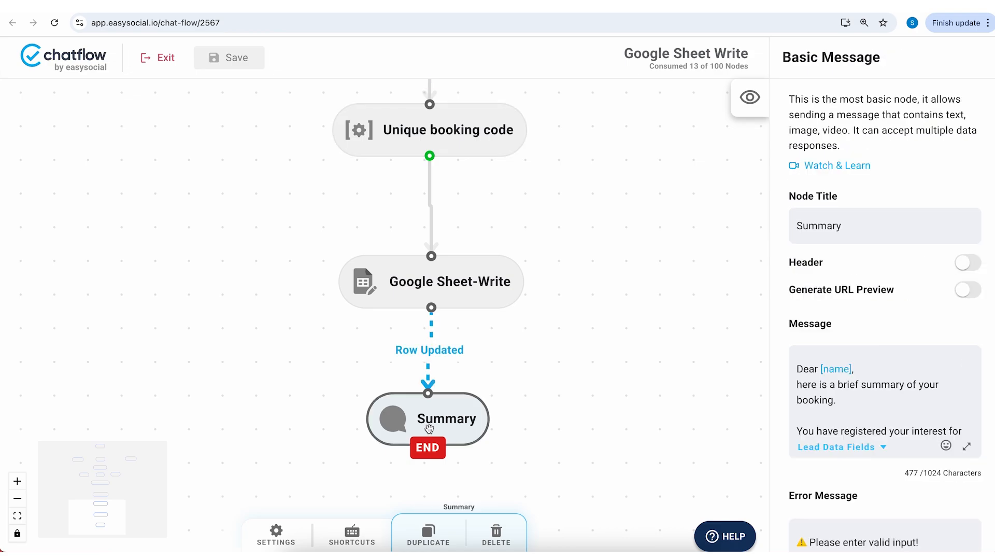
pyautogui.click(740, 116)
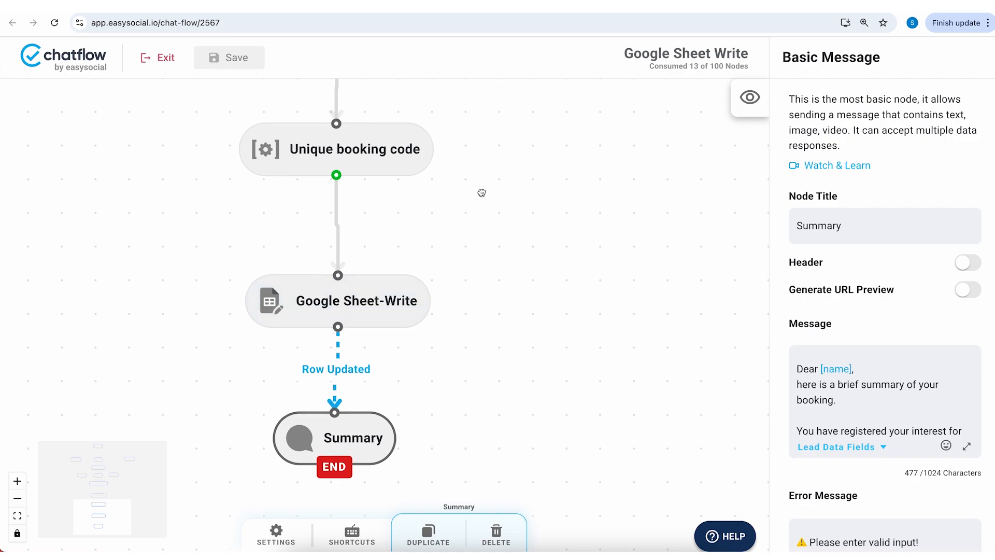
pyautogui.moveTo(477, 196); pyautogui.dragTo(410, 479)
pyautogui.moveTo(540, 131); pyautogui.dragTo(513, 468)
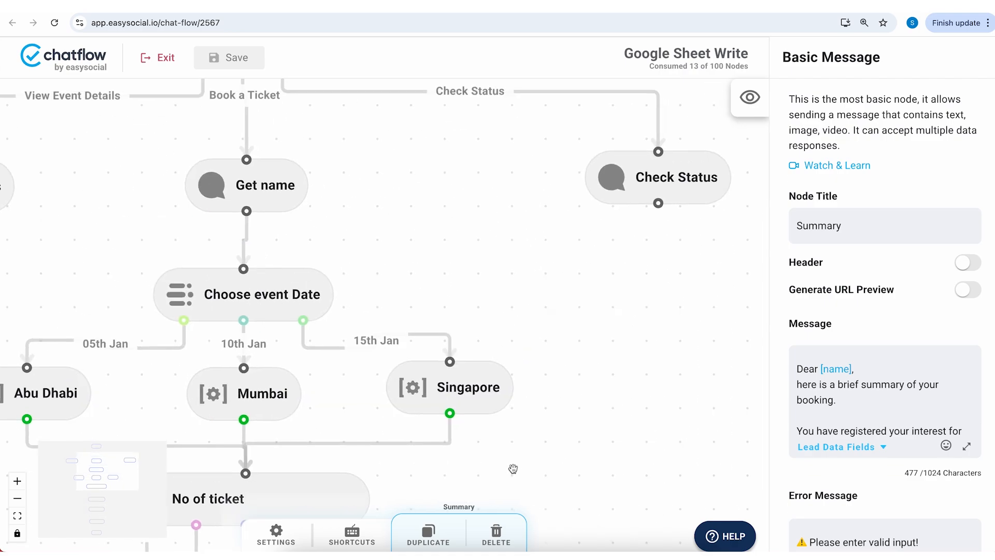
pyautogui.moveTo(481, 208); pyautogui.dragTo(508, 407)
pyautogui.click(285, 216)
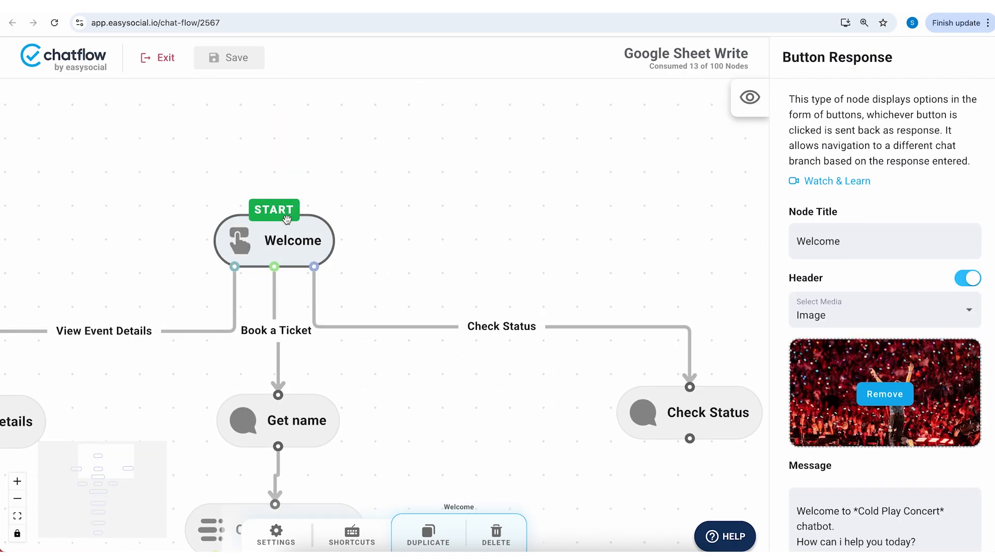
pyautogui.click(749, 97)
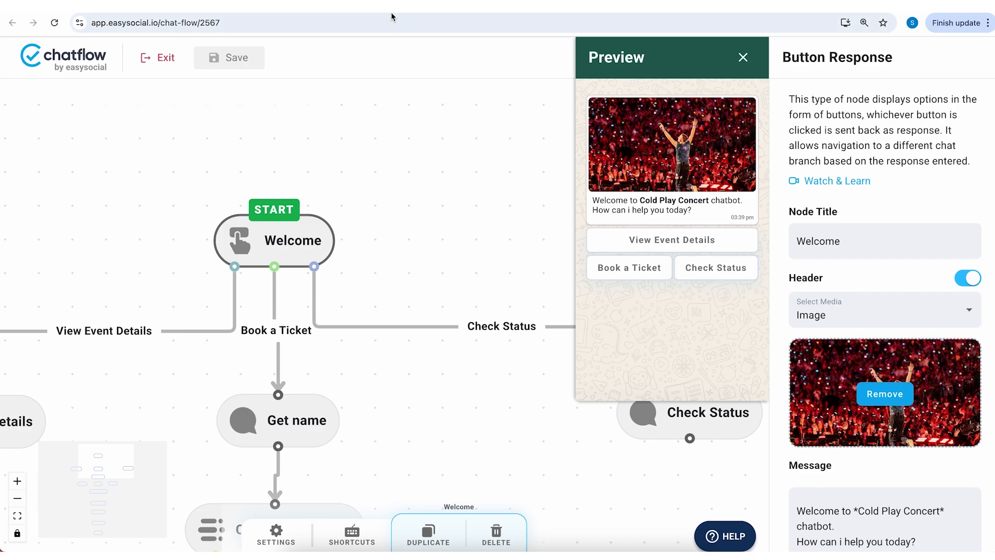
# - Switch to the Coldplay Concert spreadsheet and go through the first booking row from Name to Status, checking the Status column
pyautogui.hotkey('ctrl', 'Tab')
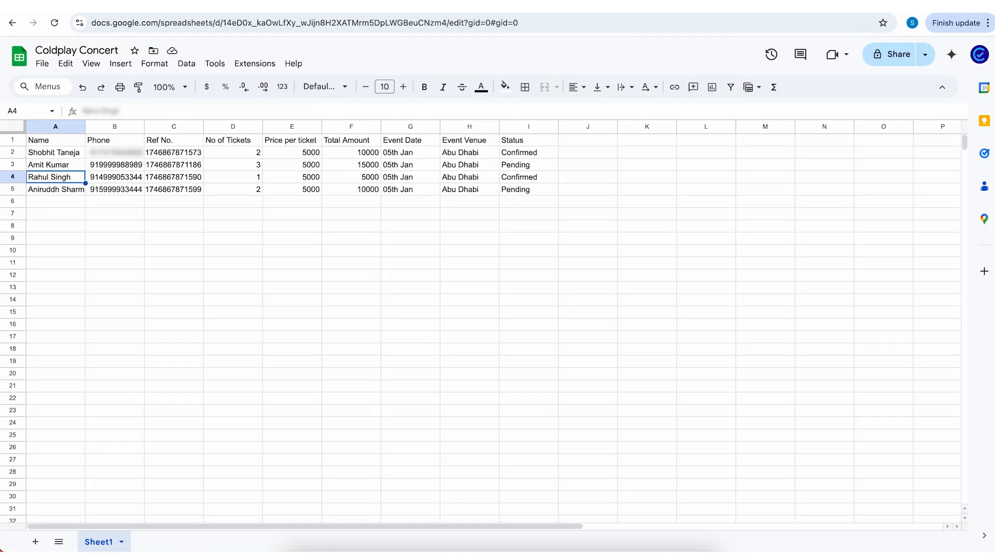
pyautogui.click(65, 156)
pyautogui.press('Right')
pyautogui.press('Right')
pyautogui.press('Right')
pyautogui.press('Right')
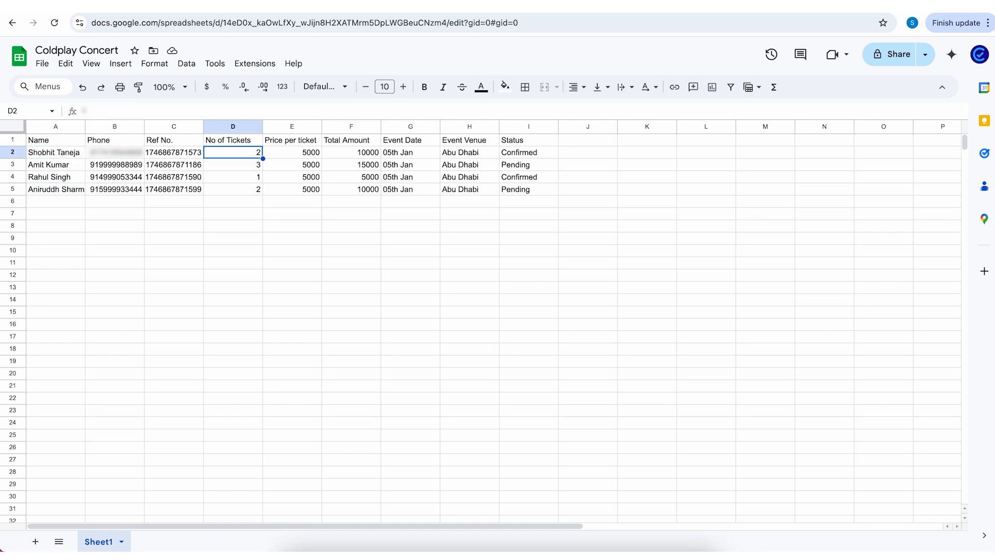
pyautogui.press('Right')
pyautogui.press('Right')
pyautogui.press('Right')
pyautogui.press('Right')
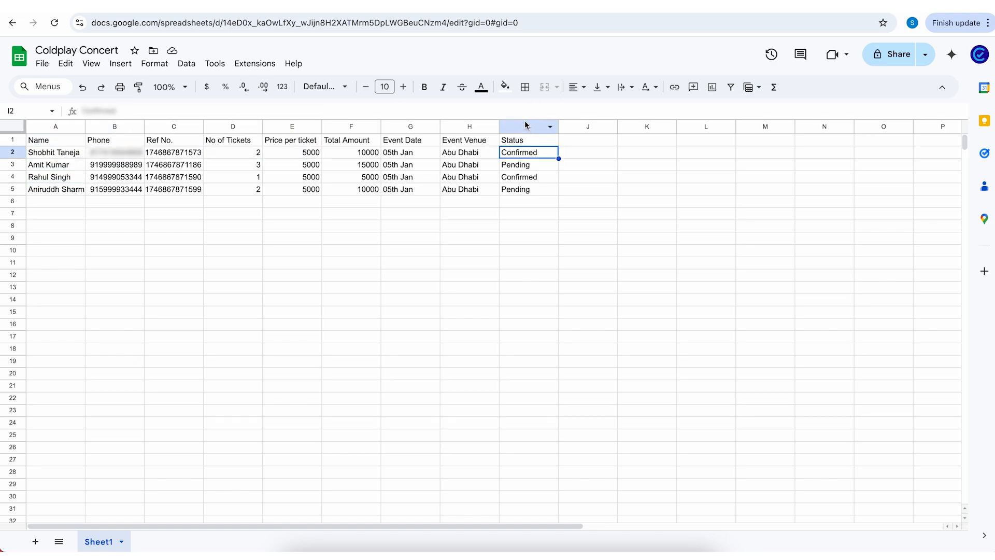
pyautogui.click(515, 191)
pyautogui.click(525, 154)
# - Examine the Check Status branch in the chat flow and the first booking's Ref No. and Status cells in the spreadsheet
pyautogui.click(275, 6)
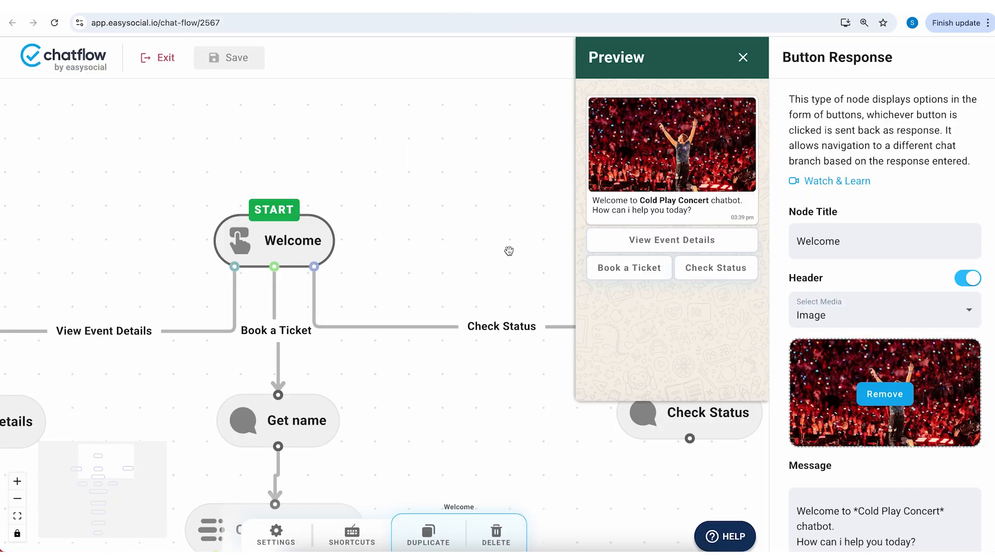
pyautogui.scroll(-3, 509, 252)
pyautogui.hscroll(4, 509, 252)
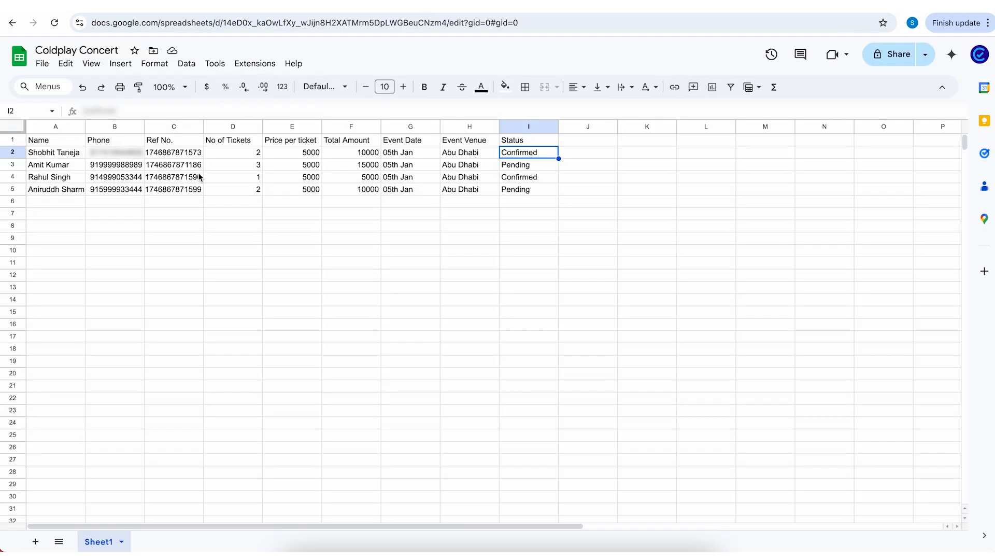
pyautogui.click(169, 153)
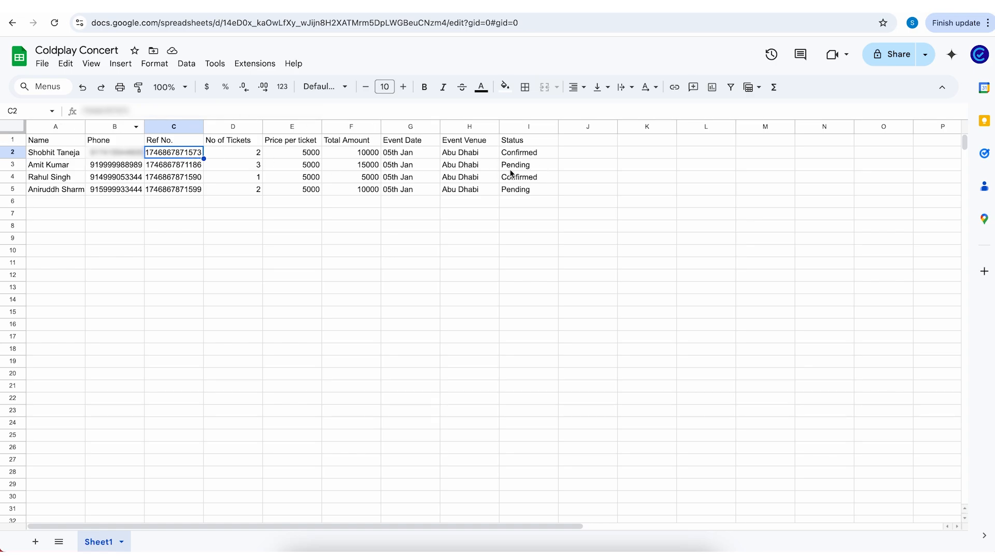
pyautogui.click(529, 156)
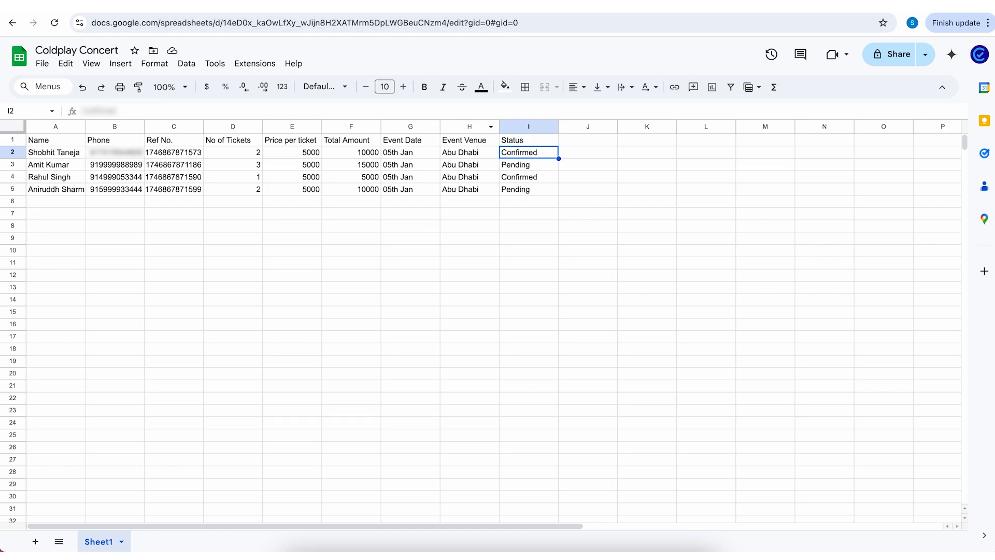
# - In the chat flow, add a Google Sheet-Read node below the Check Status node and connect Check Status to it
pyautogui.click(477, 6)
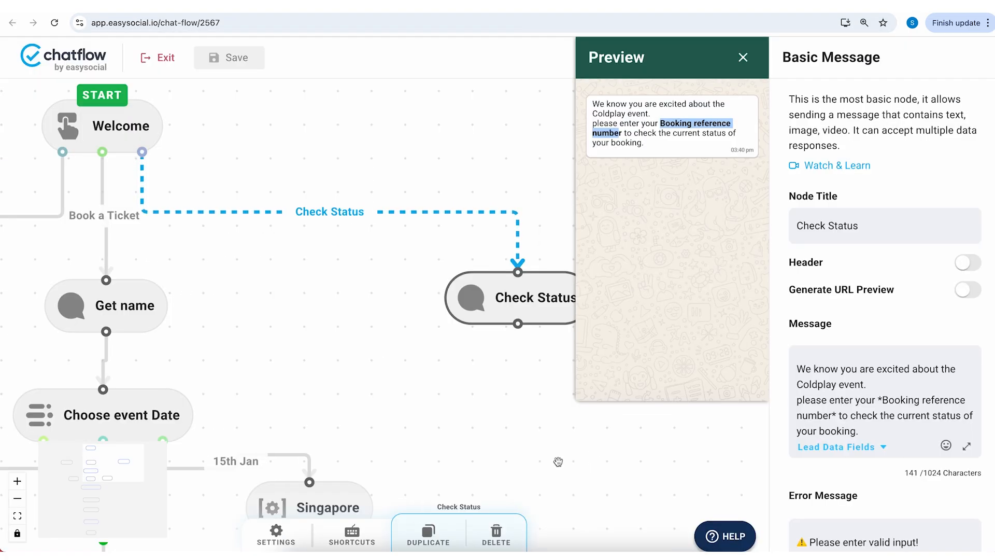
pyautogui.moveTo(557, 461); pyautogui.dragTo(360, 272)
pyautogui.rightClick(310, 226)
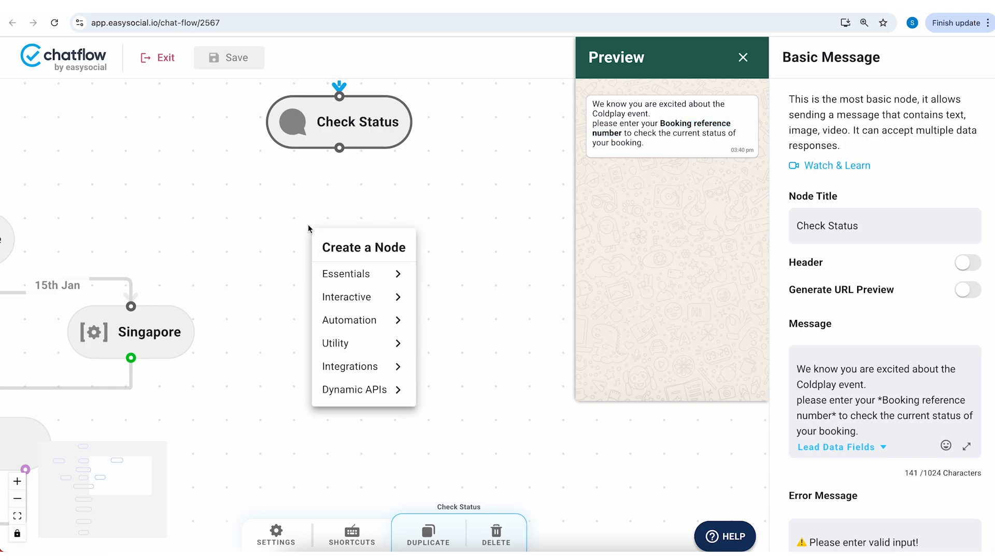
pyautogui.moveTo(384, 368)
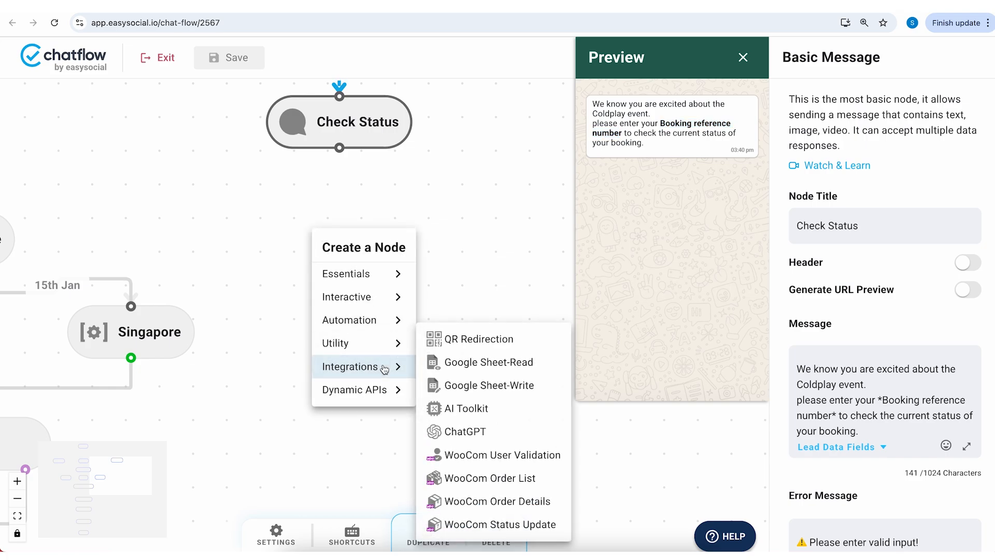
pyautogui.click(485, 367)
pyautogui.moveTo(440, 238); pyautogui.dragTo(395, 226)
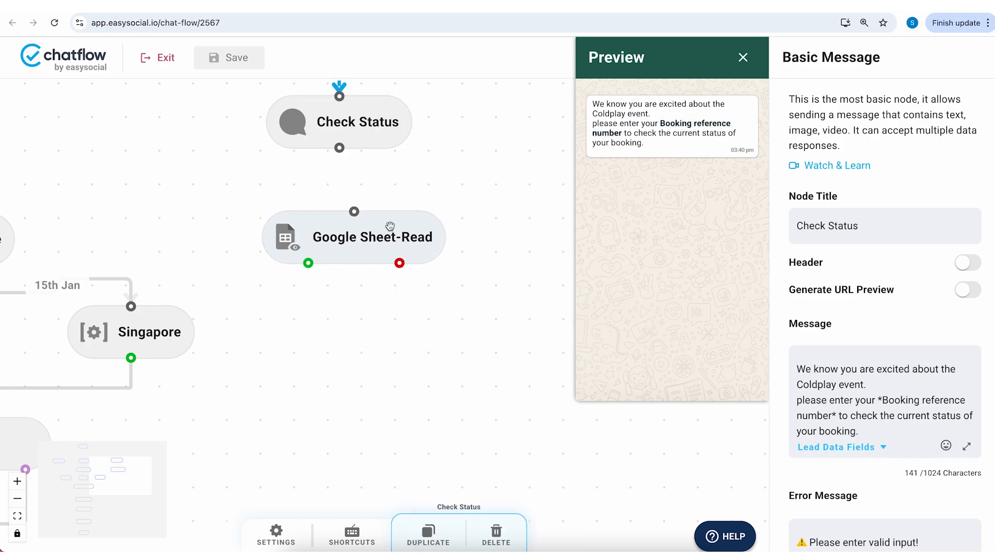
pyautogui.moveTo(339, 148); pyautogui.dragTo(341, 246)
# - Sign the Google Sheet-Read node in with the Evolve Next Google account and grant EasySocial - Google Sheet Bridge access
pyautogui.click(341, 246)
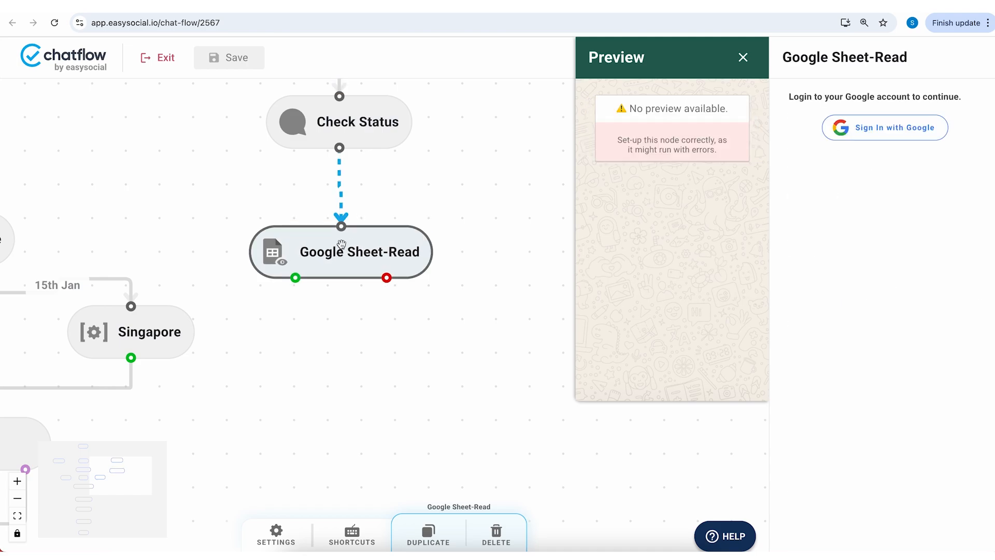
pyautogui.click(744, 58)
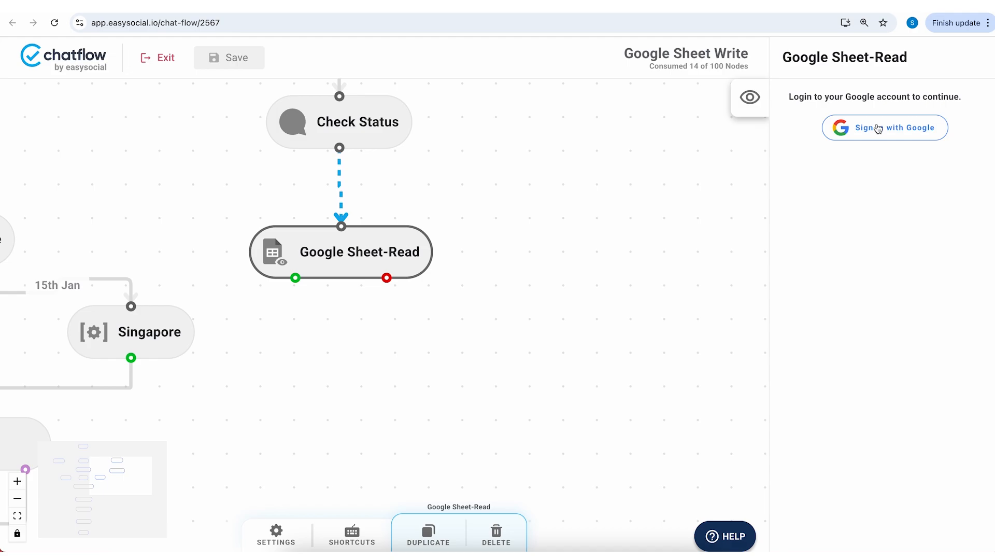
pyautogui.click(878, 129)
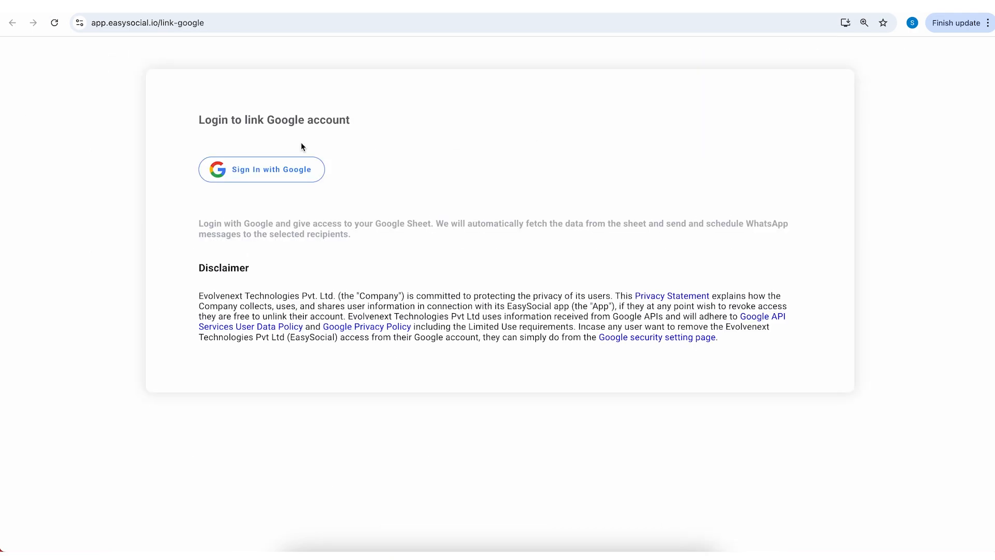
pyautogui.click(289, 171)
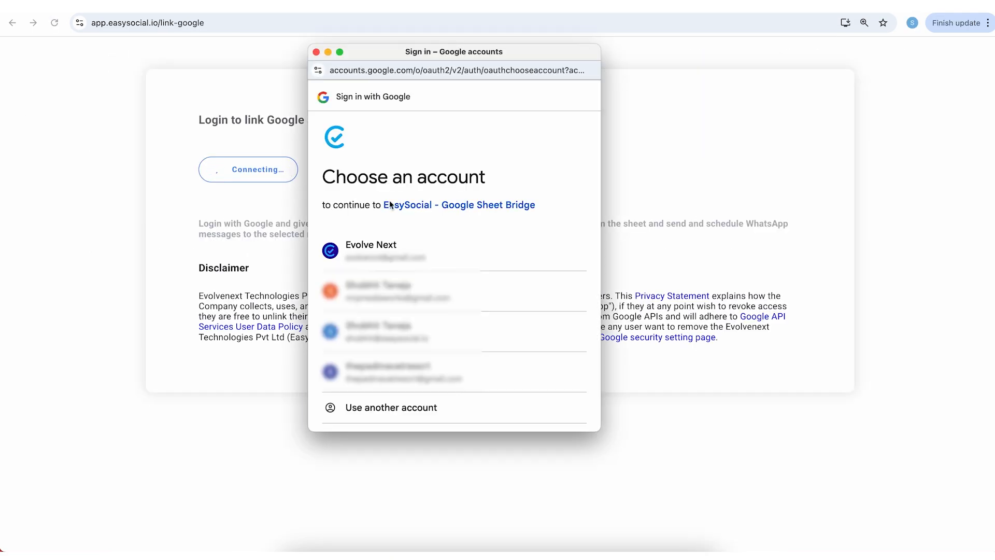
pyautogui.click(422, 242)
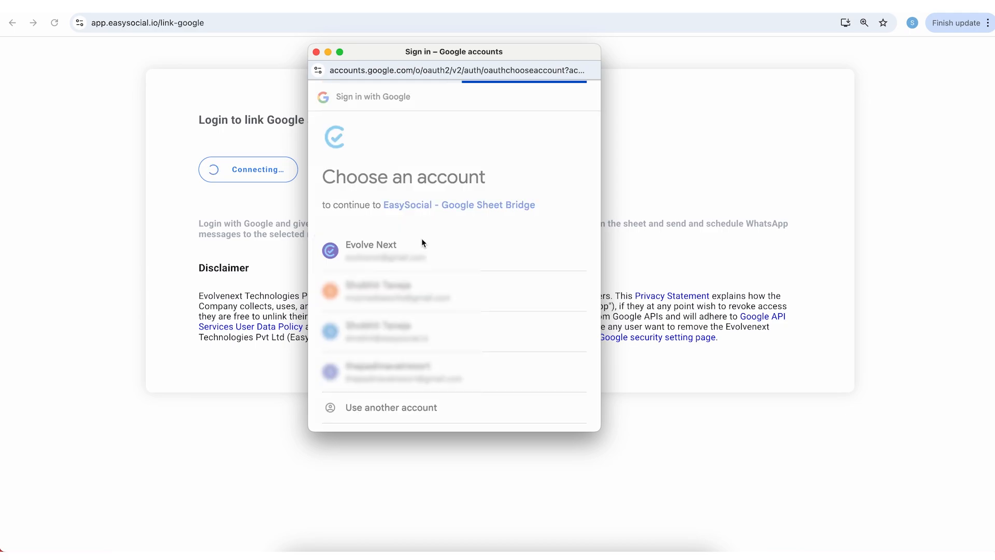
pyautogui.click(520, 398)
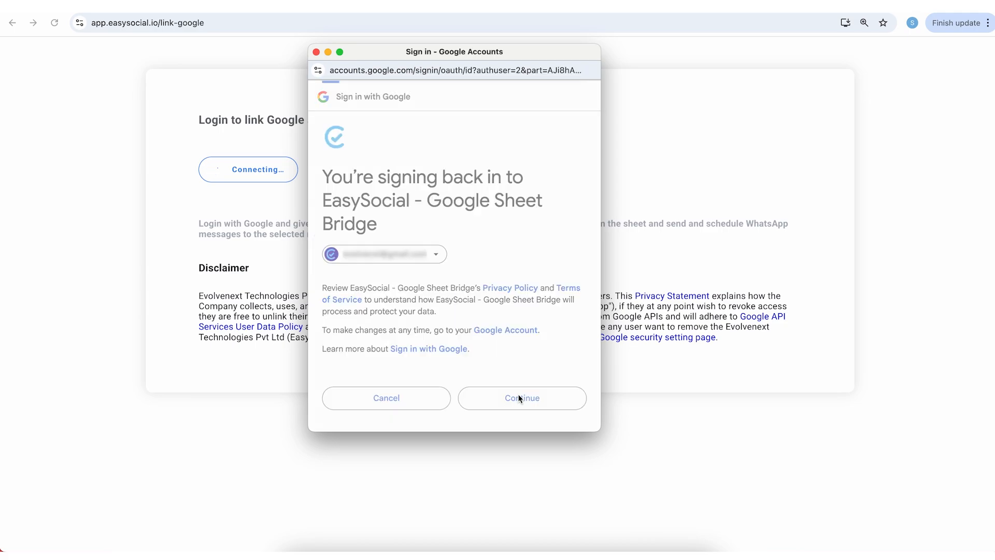
pyautogui.scroll(-3, 515, 366)
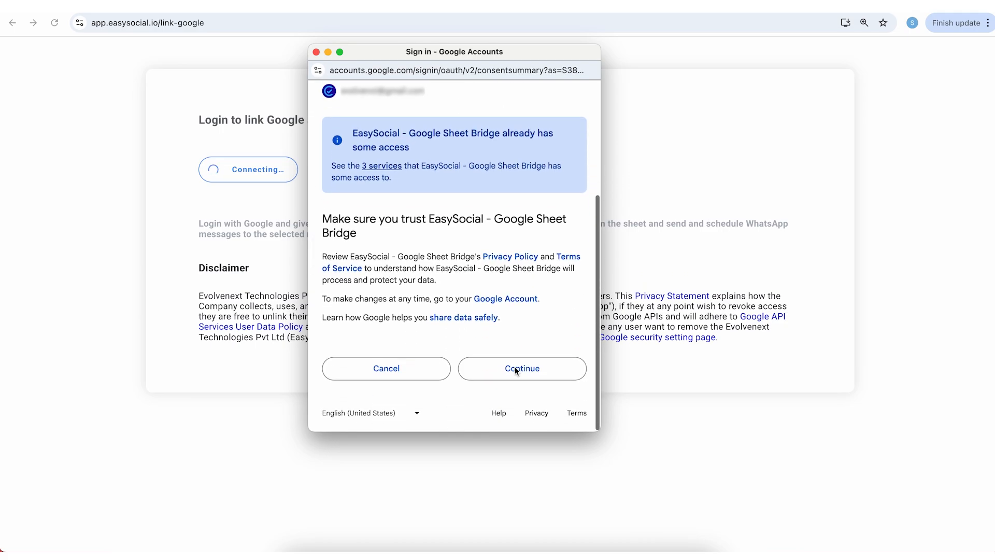
pyautogui.click(516, 369)
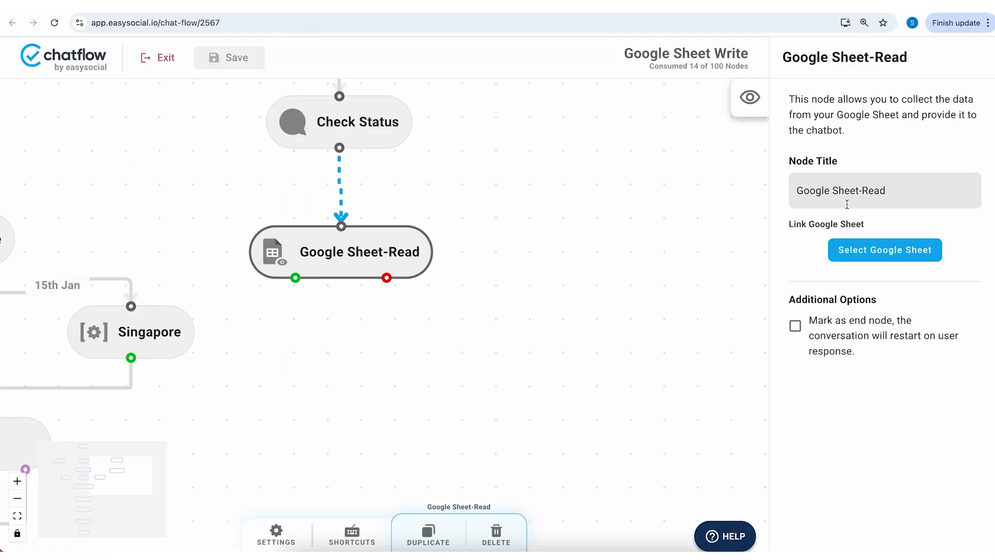
# - Link the Coldplay Concert spreadsheet to the Google Sheet-Read node, authorising with the Evolve Next account
pyautogui.click(474, 6)
pyautogui.click(212, 5)
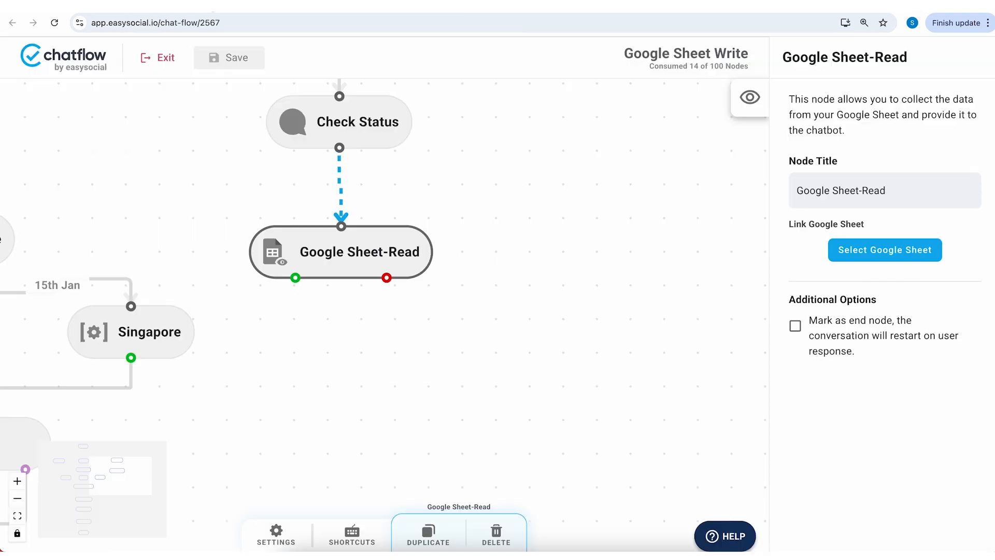
pyautogui.click(892, 264)
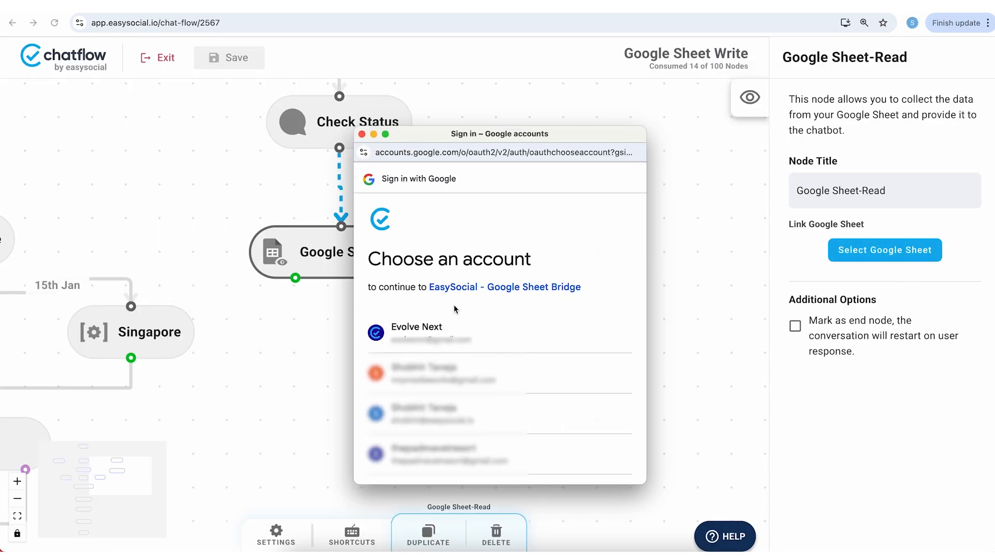
pyautogui.click(411, 344)
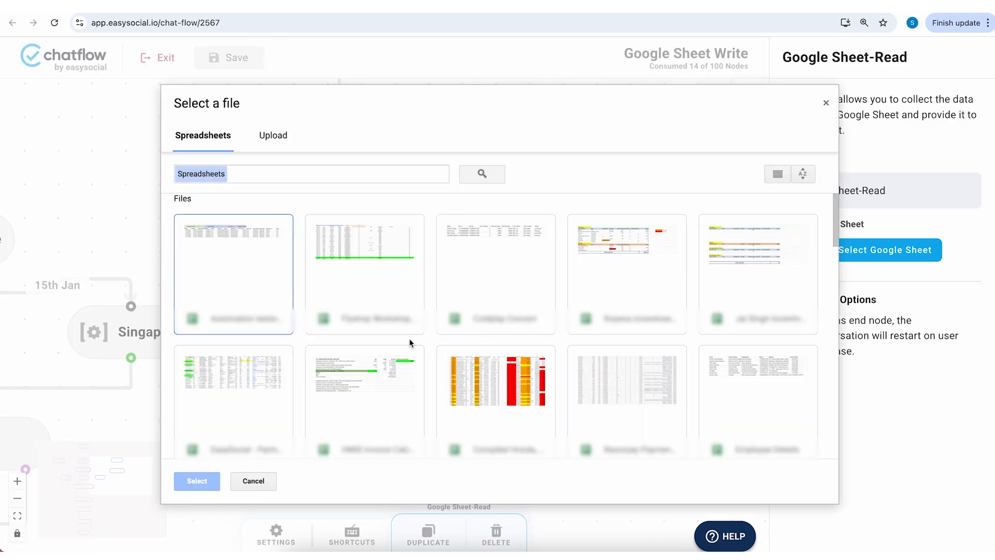
pyautogui.click(487, 274)
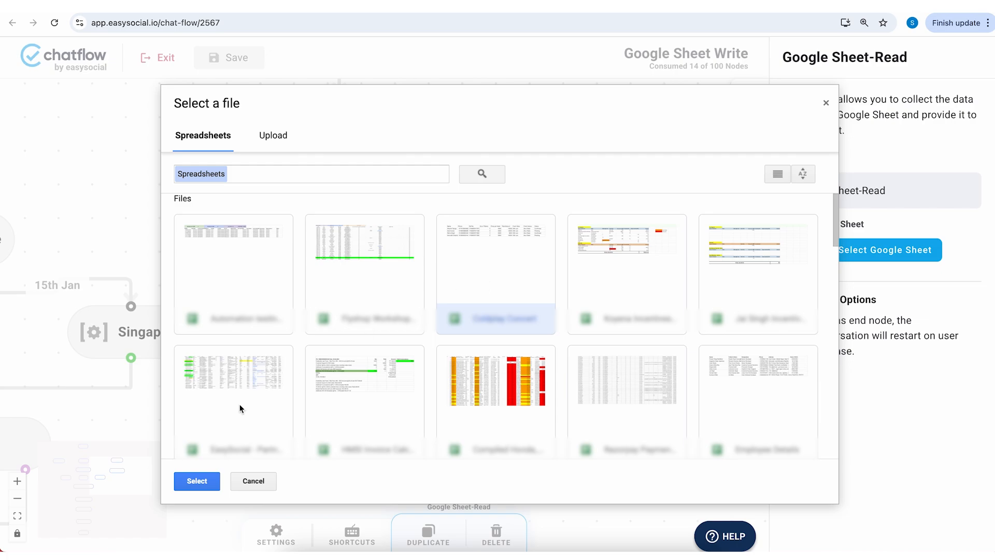
pyautogui.click(203, 480)
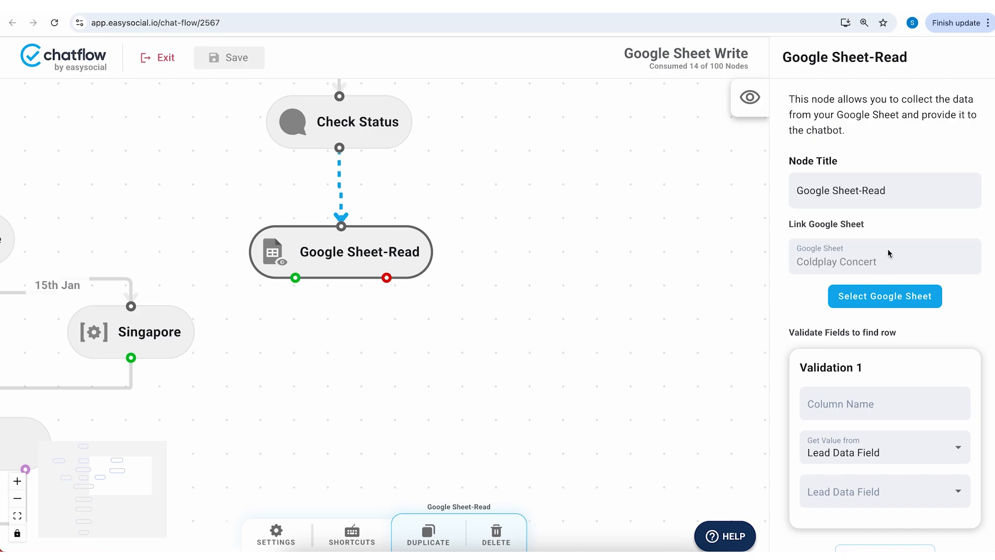
# - Examine the Google Sheet-Read node's validation and cell-capture settings and the lead data field that stores the reply in the Check Status node
pyautogui.scroll(-1, 890, 251)
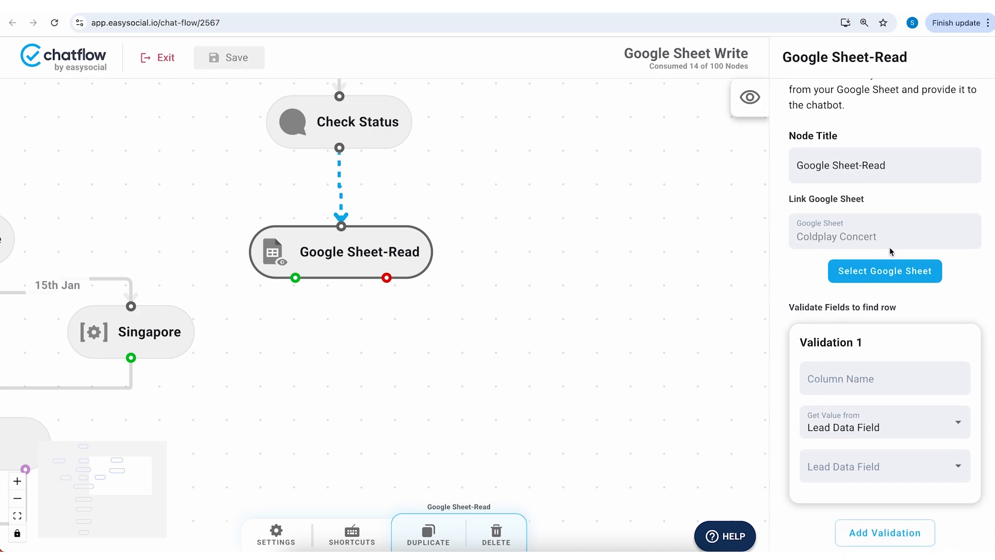
pyautogui.scroll(-3, 891, 252)
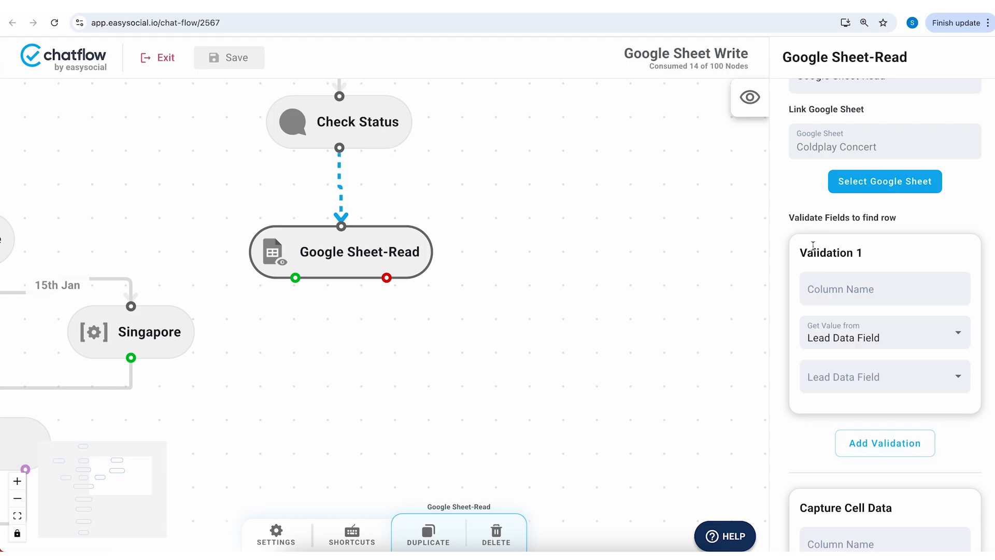
pyautogui.scroll(1, 853, 313)
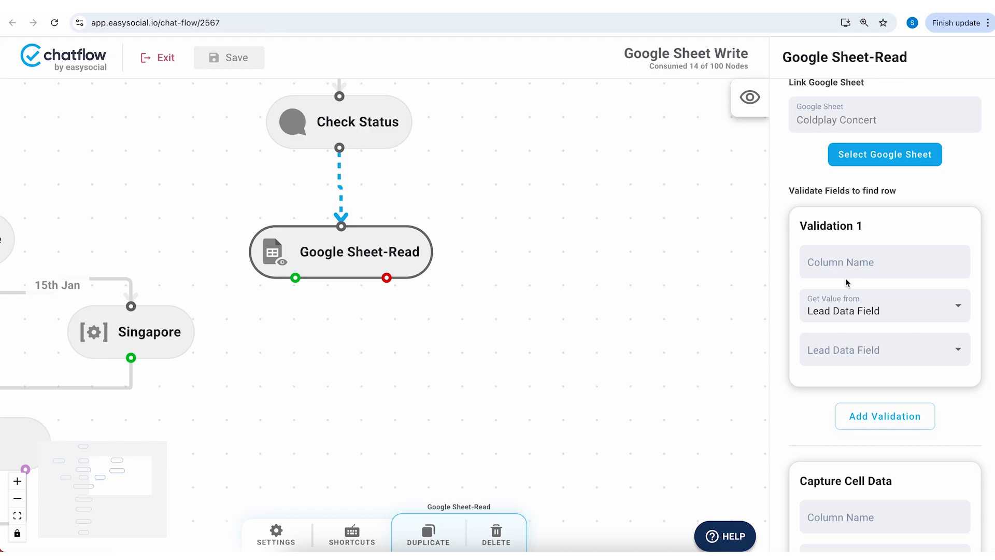
pyautogui.scroll(-5, 847, 283)
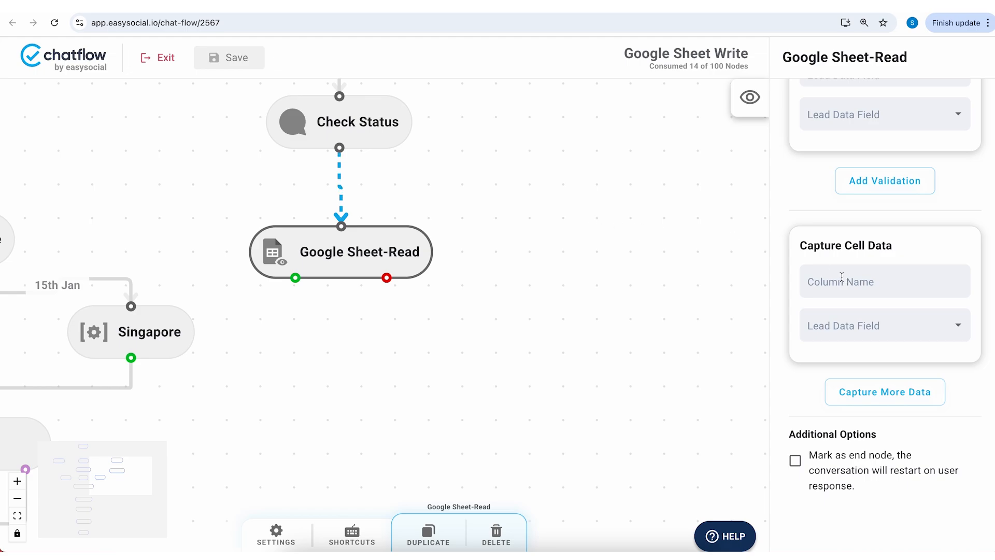
pyautogui.scroll(3, 846, 280)
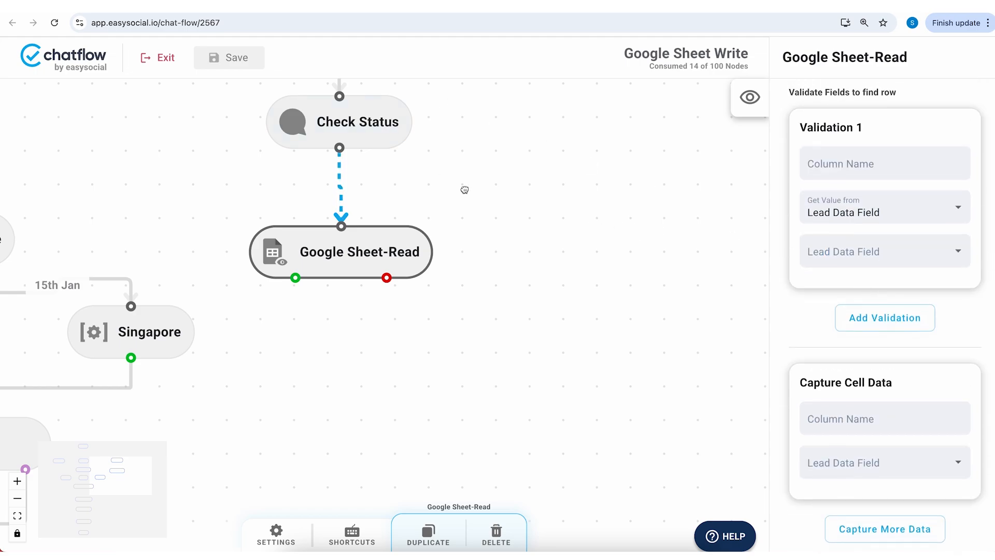
pyautogui.moveTo(464, 189); pyautogui.dragTo(487, 305)
pyautogui.click(404, 260)
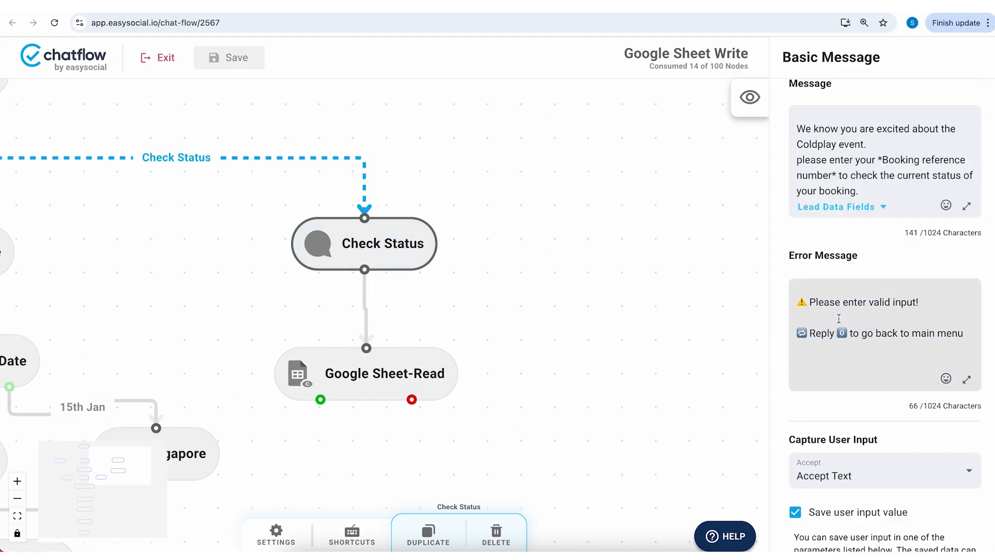
pyautogui.scroll(-3, 839, 318)
pyautogui.scroll(5, 839, 318)
pyautogui.scroll(-5, 839, 318)
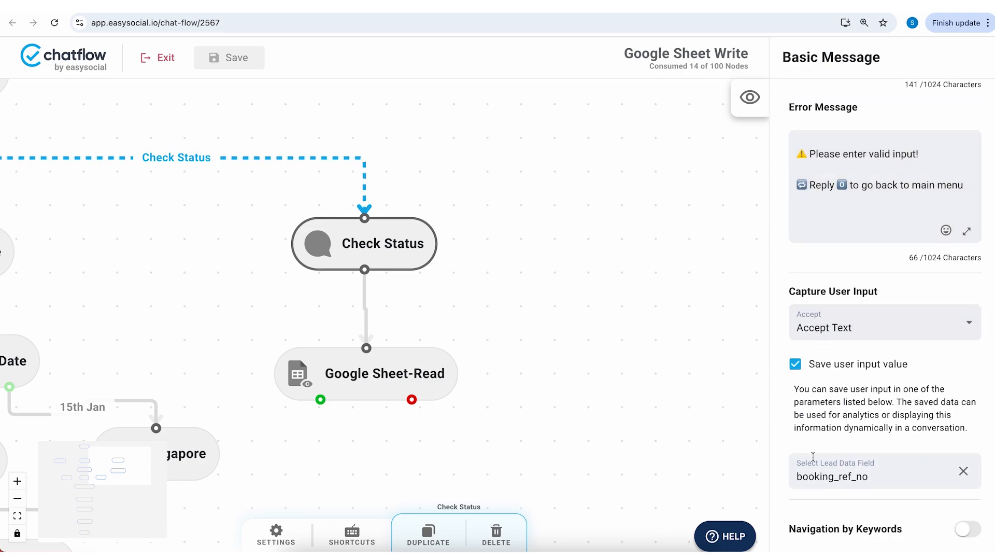
pyautogui.moveTo(869, 478); pyautogui.dragTo(796, 478)
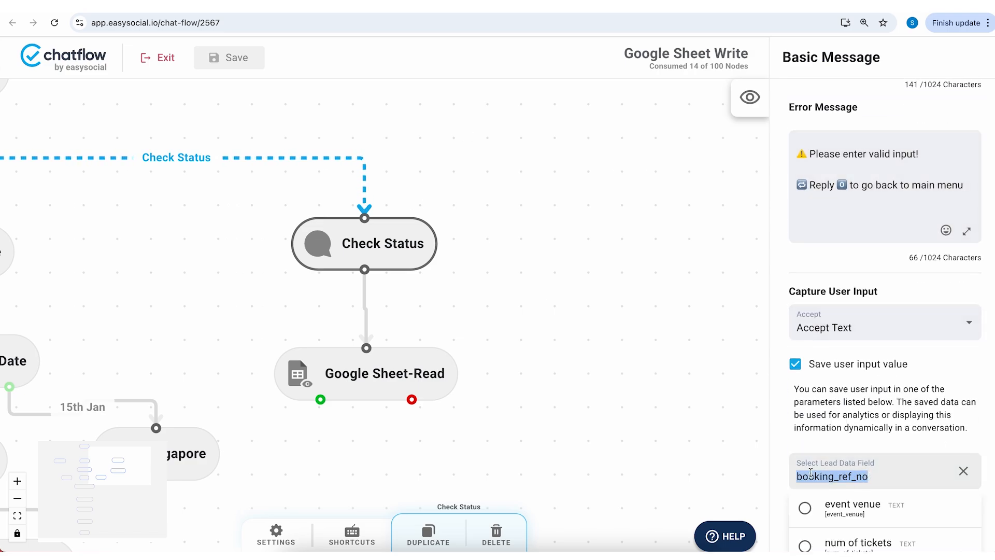
pyautogui.scroll(-2, 839, 477)
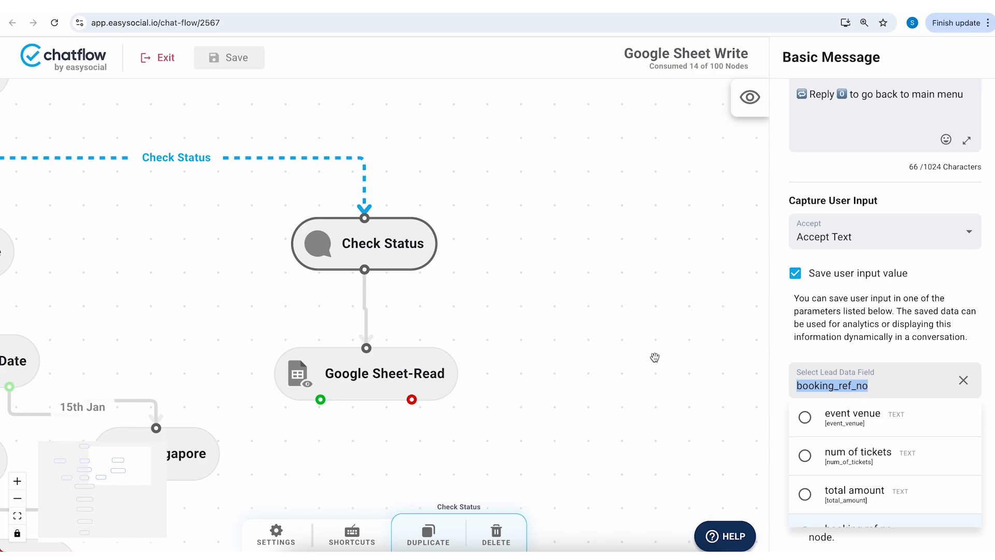
# - Set Validation 1 of the Google Sheet-Read node to match column C against the lead data field booking ref no
pyautogui.click(400, 371)
pyautogui.click(387, 371)
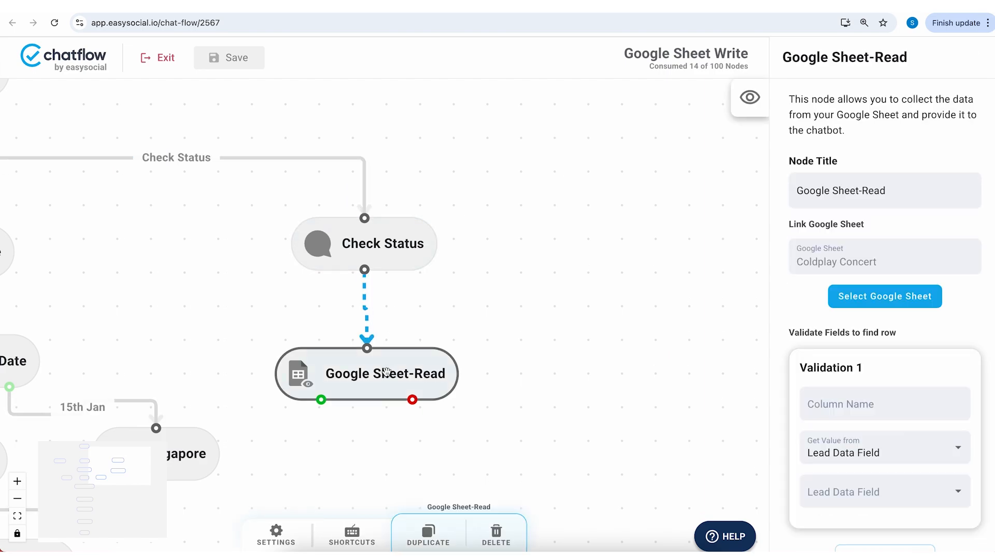
pyautogui.scroll(-1, 878, 366)
pyautogui.scroll(-2, 877, 366)
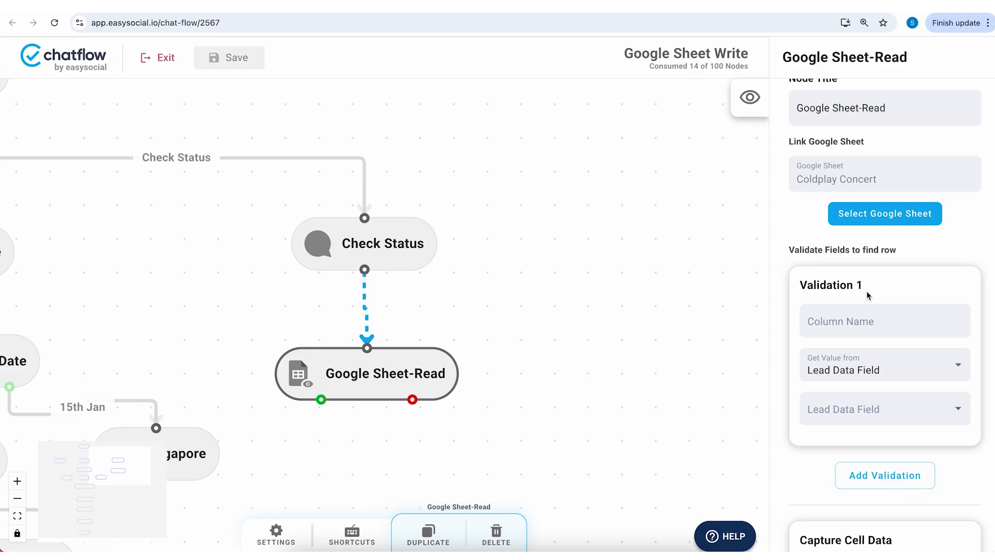
pyautogui.click(858, 403)
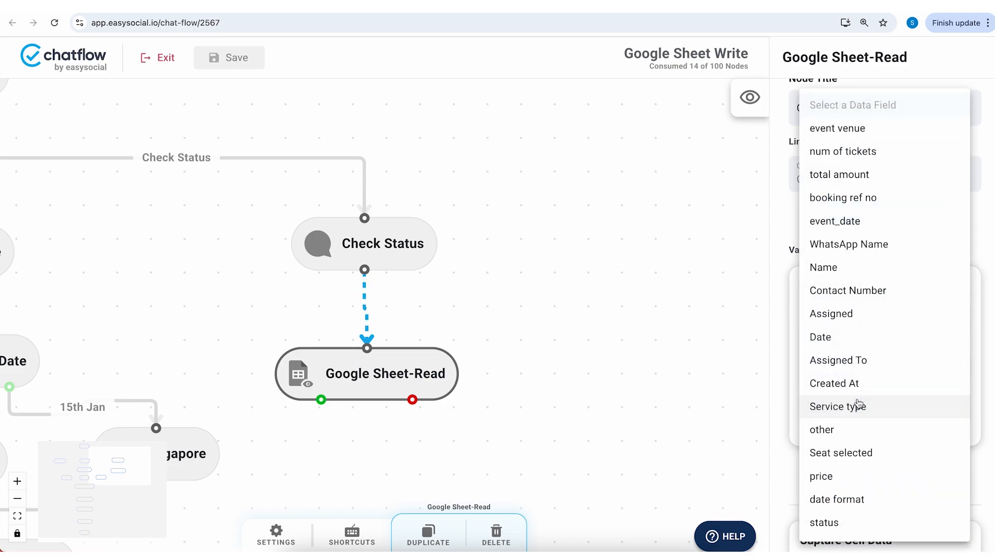
pyautogui.click(854, 201)
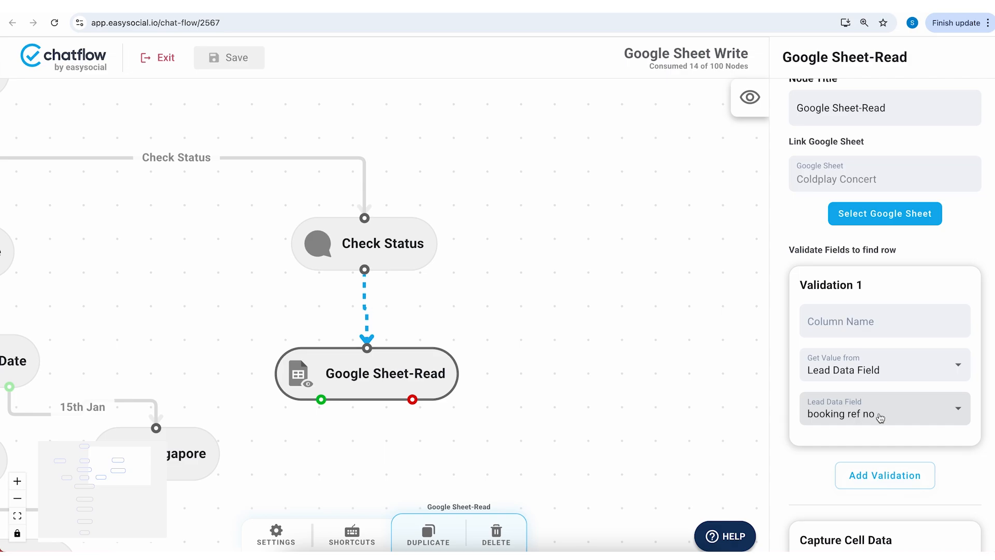
pyautogui.click(274, 5)
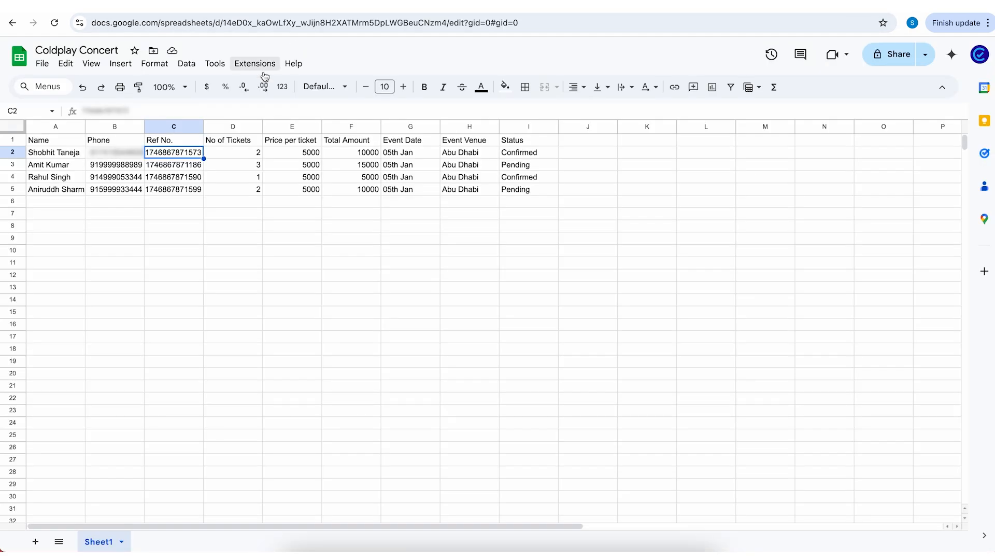
pyautogui.click(155, 5)
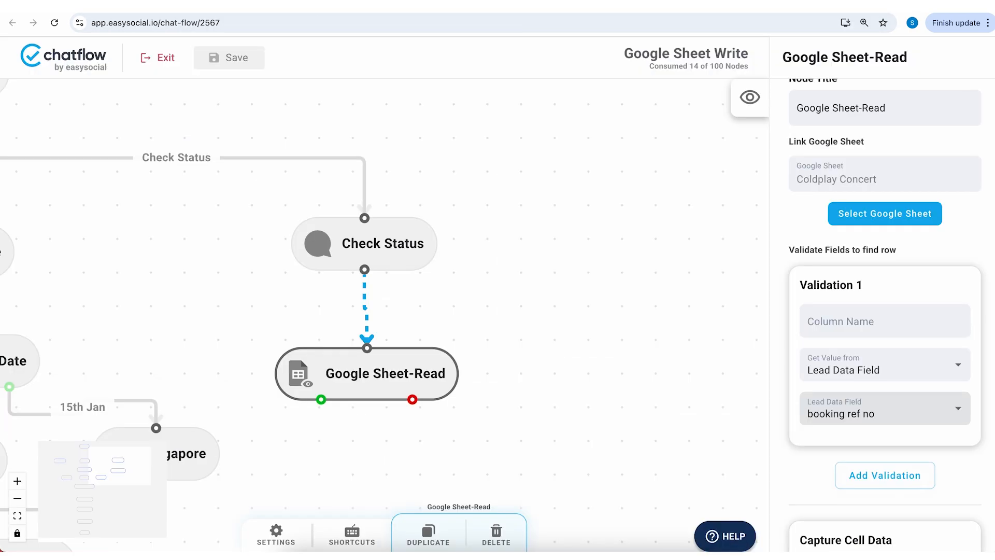
pyautogui.click(847, 315)
pyautogui.write('C')
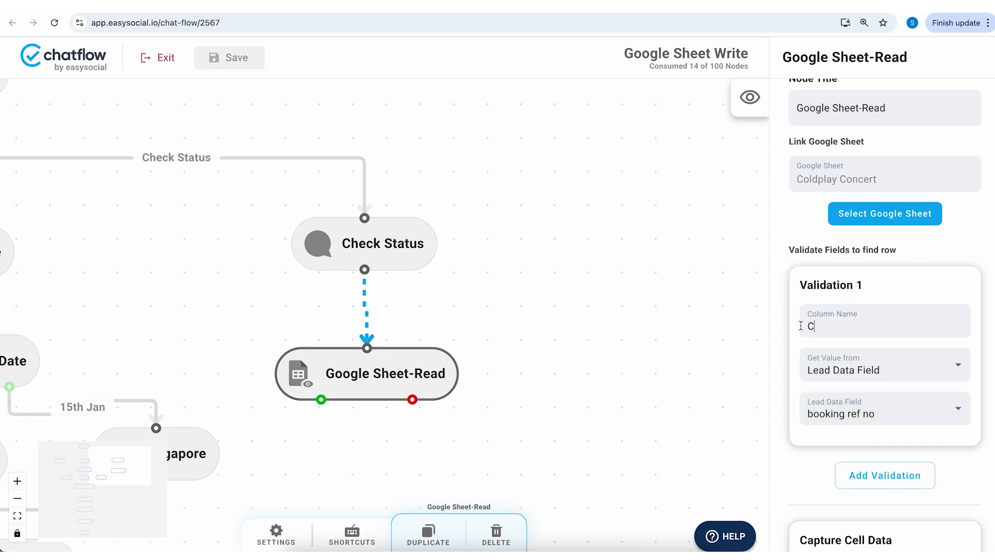
# - Set the Google Sheet-Read node's first cell capture to store column A in the lead data field Name
pyautogui.click(401, 253)
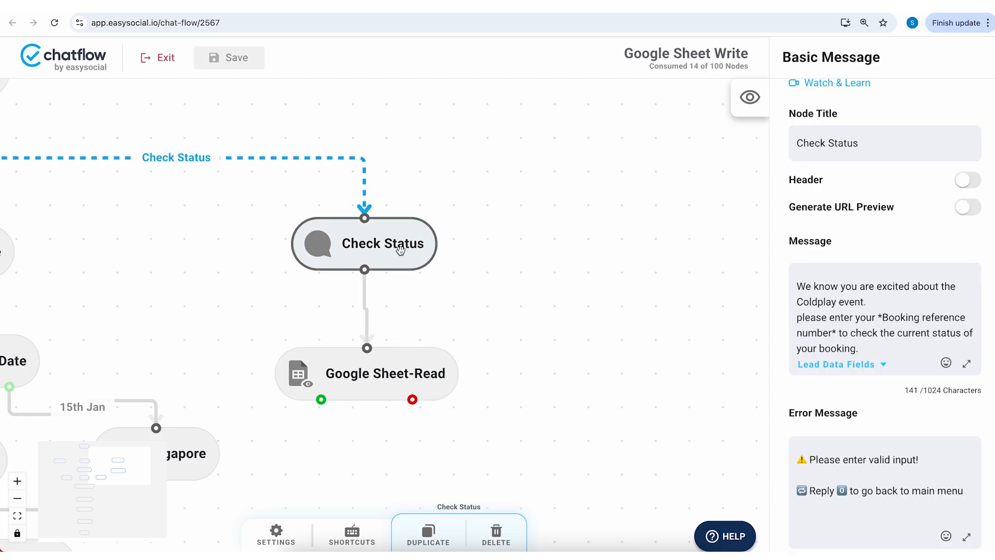
pyautogui.click(374, 384)
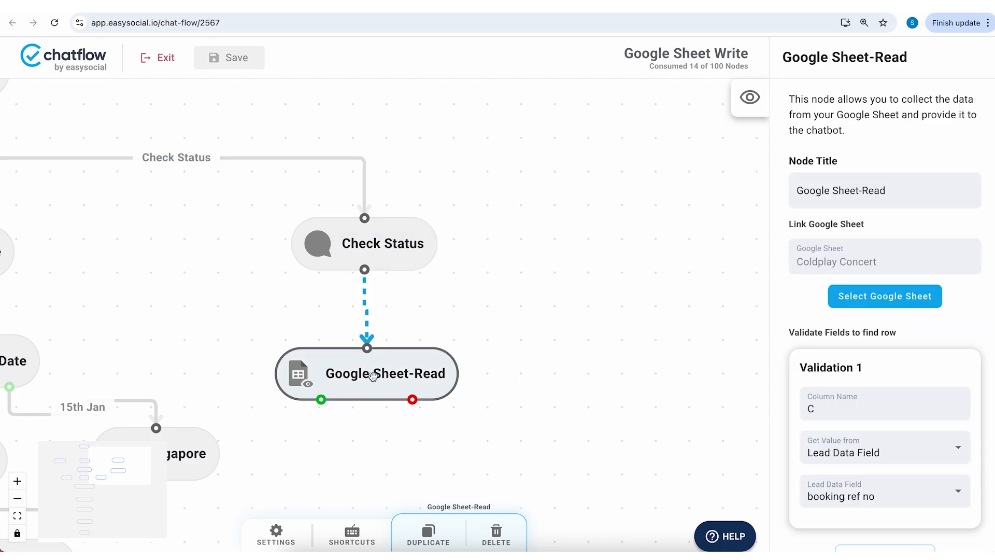
pyautogui.click(388, 11)
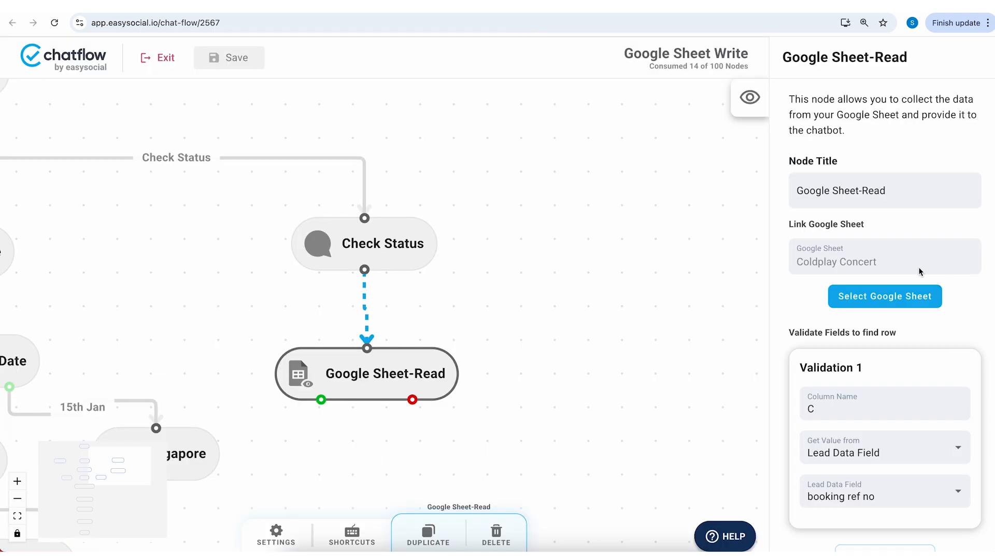
pyautogui.scroll(-7, 920, 271)
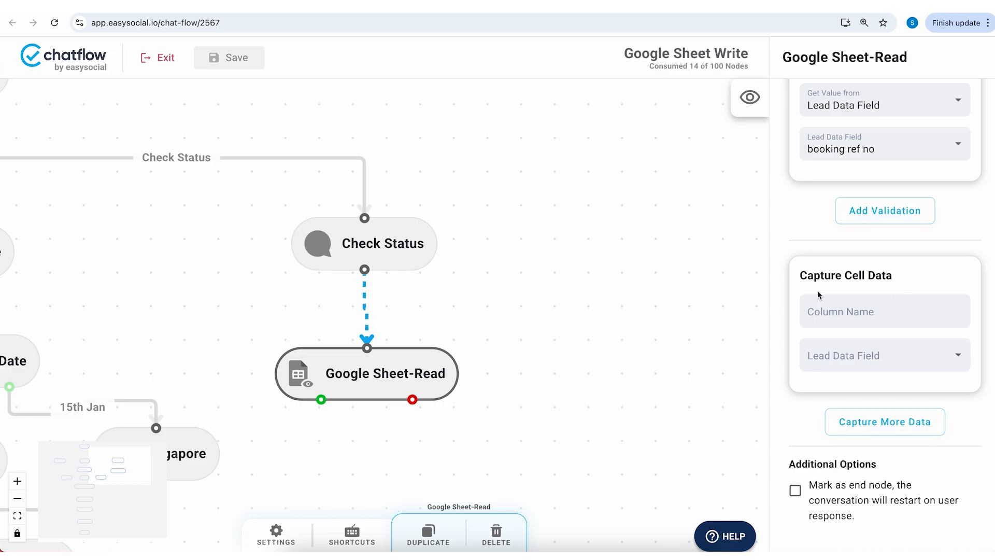
pyautogui.click(866, 310)
pyautogui.click(404, 3)
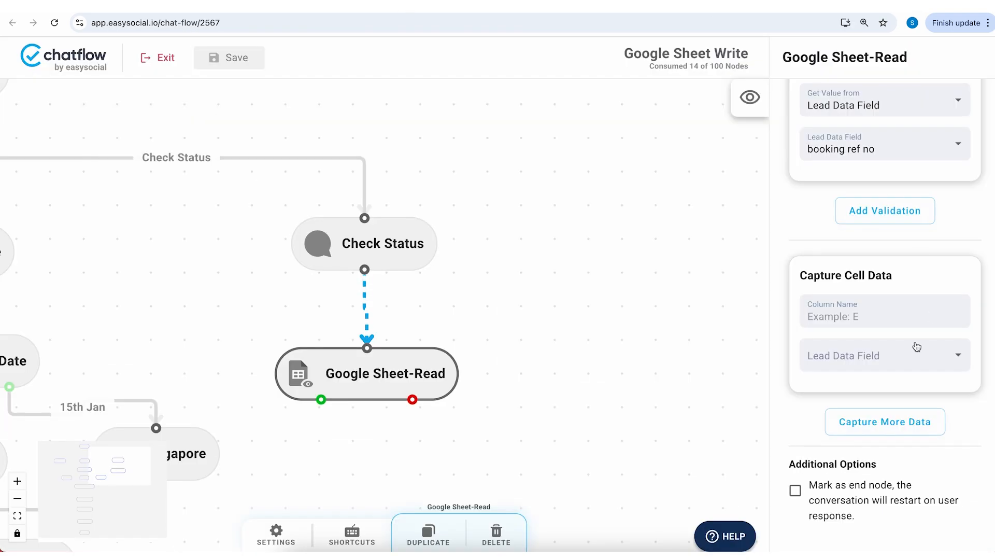
pyautogui.write('A')
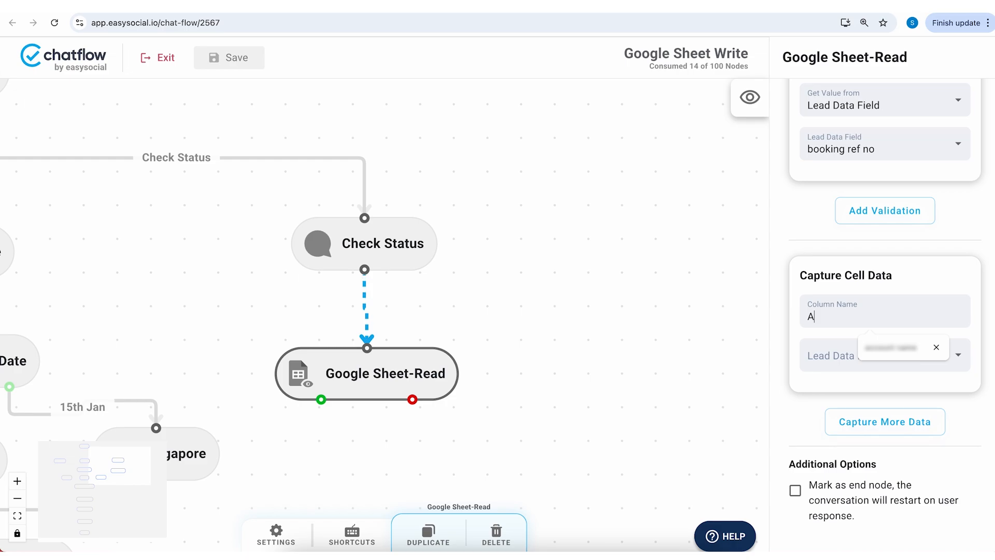
pyautogui.click(868, 278)
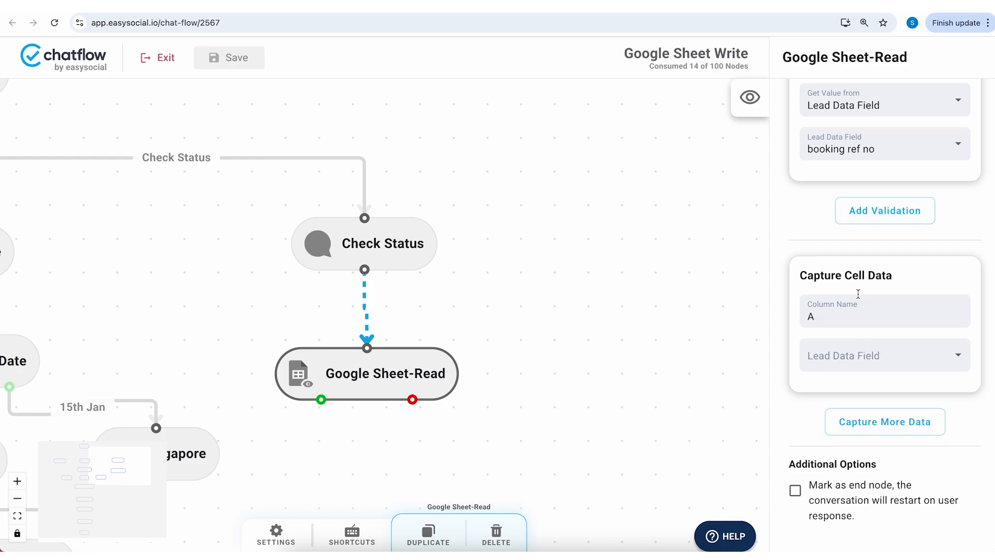
pyautogui.click(844, 366)
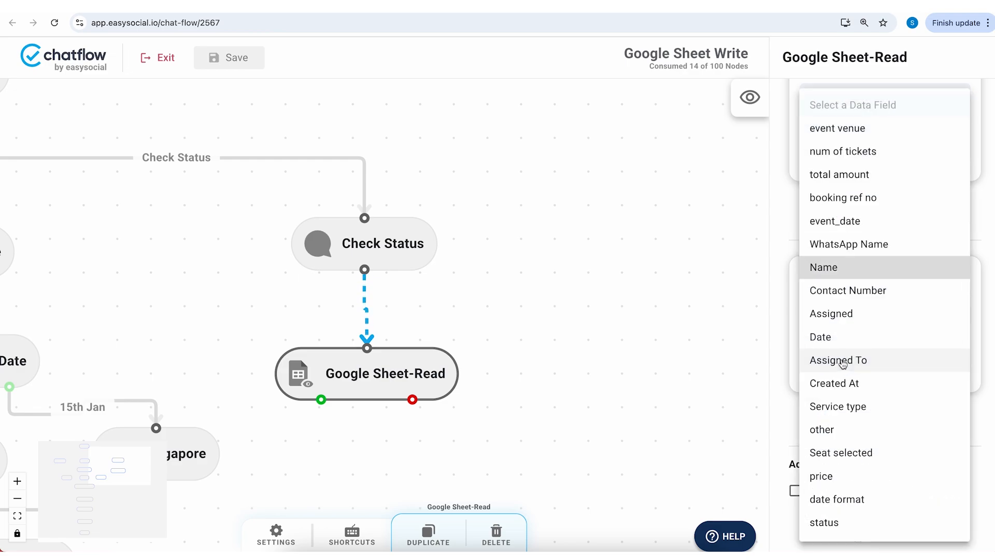
pyautogui.click(855, 267)
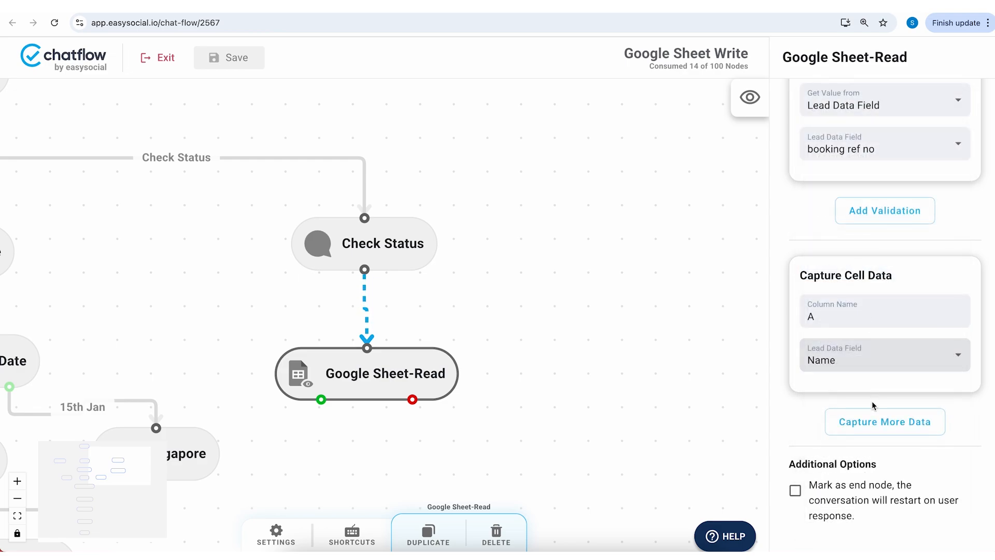
# - Add a second cell capture that stores column D in the lead data field num of tickets
pyautogui.click(873, 431)
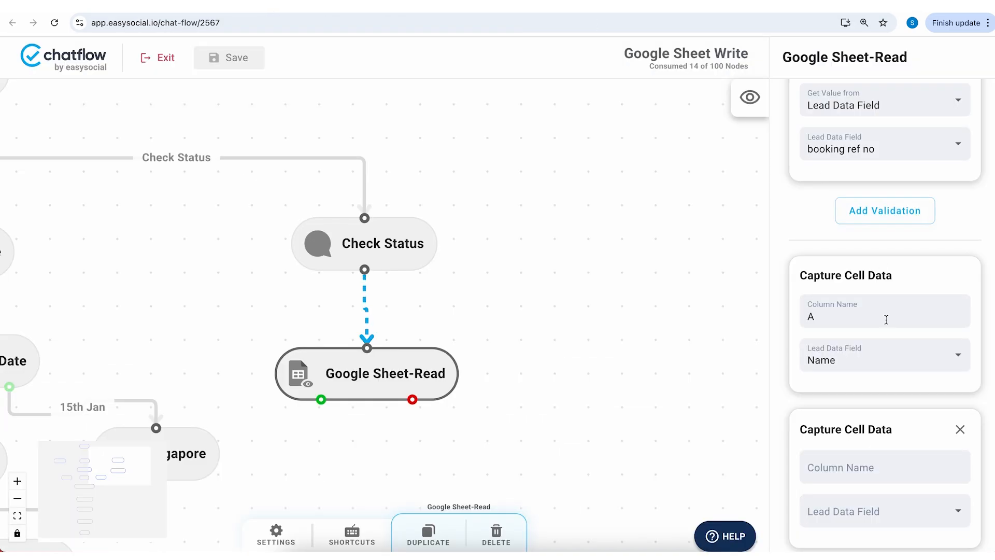
pyautogui.scroll(-3, 886, 320)
pyautogui.click(863, 306)
pyautogui.write('D')
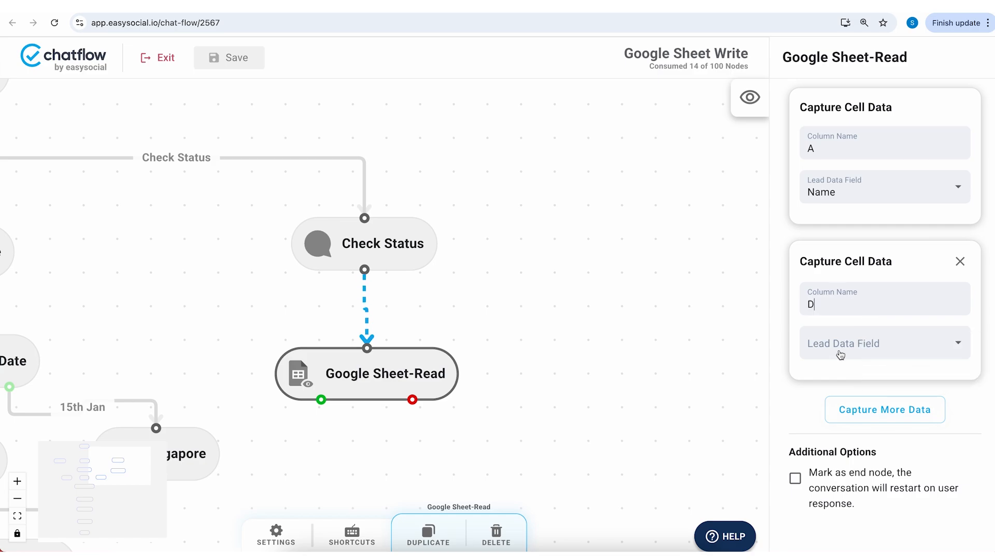
pyautogui.click(834, 345)
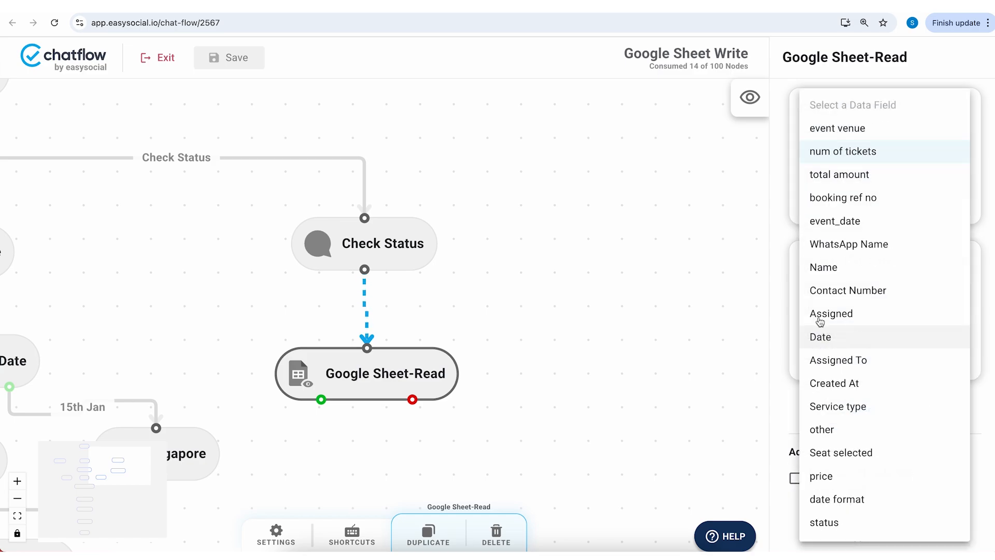
pyautogui.click(831, 154)
# - Add a cell capture that stores the spreadsheet's Total Amount column F in the lead data field total amount
pyautogui.scroll(-1, 904, 365)
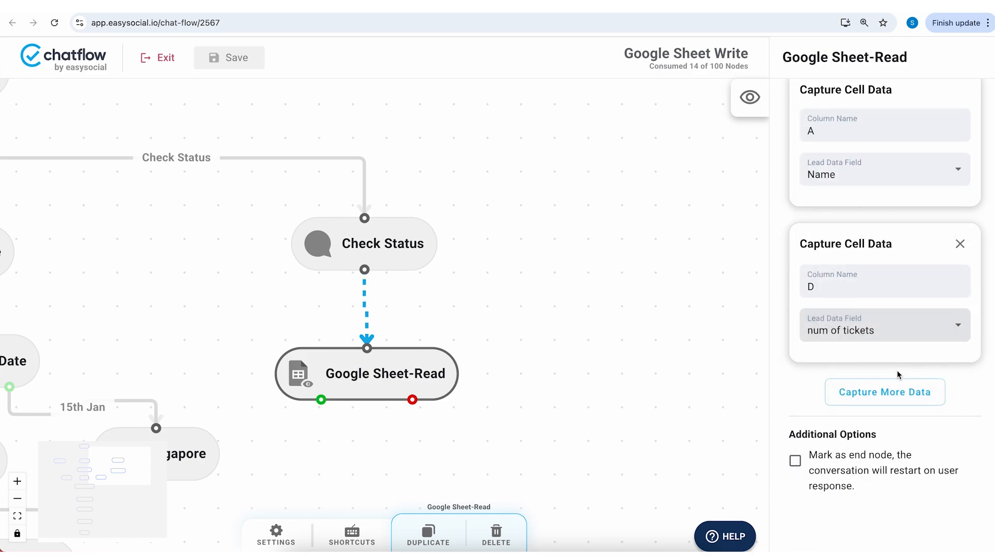
pyautogui.click(893, 390)
pyautogui.click(415, 6)
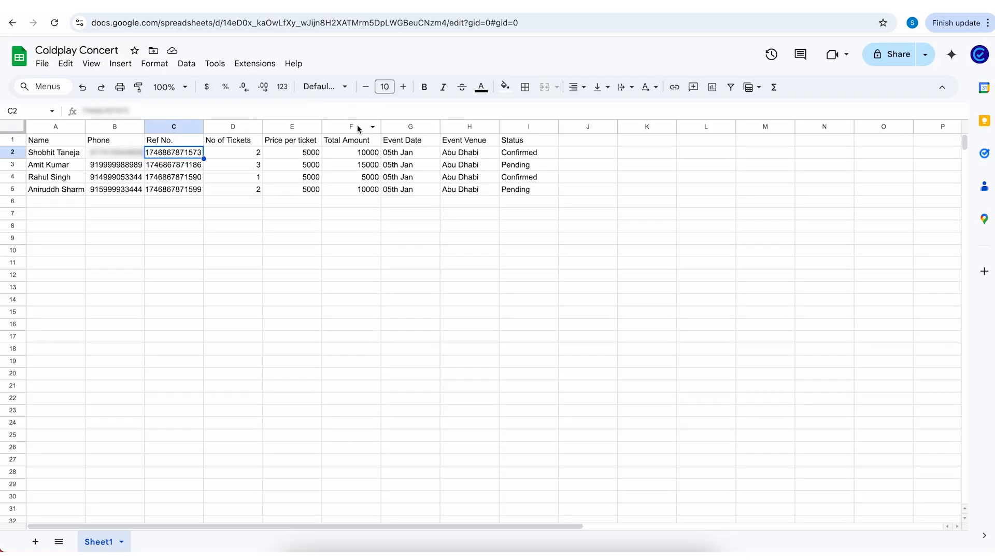
pyautogui.click(299, 7)
pyautogui.click(878, 176)
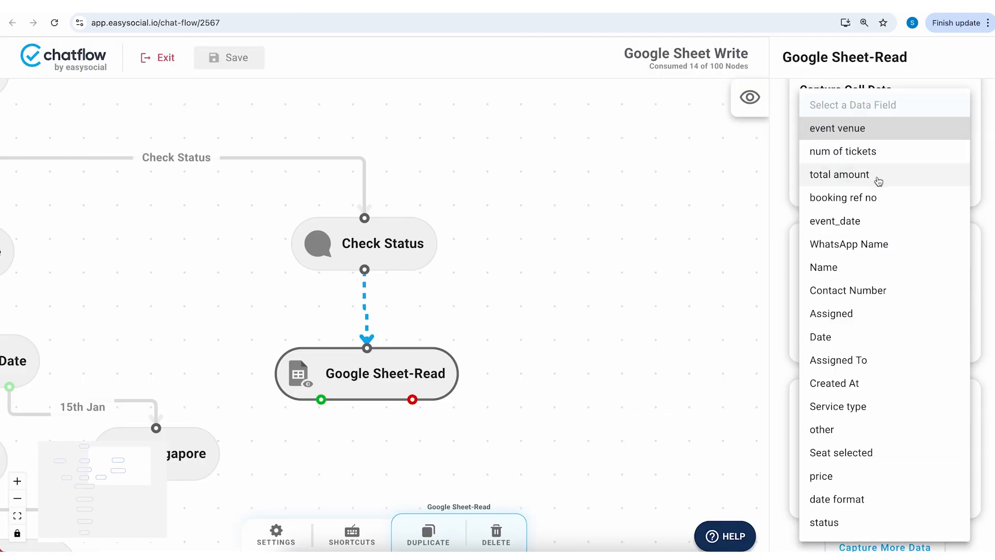
pyautogui.click(878, 177)
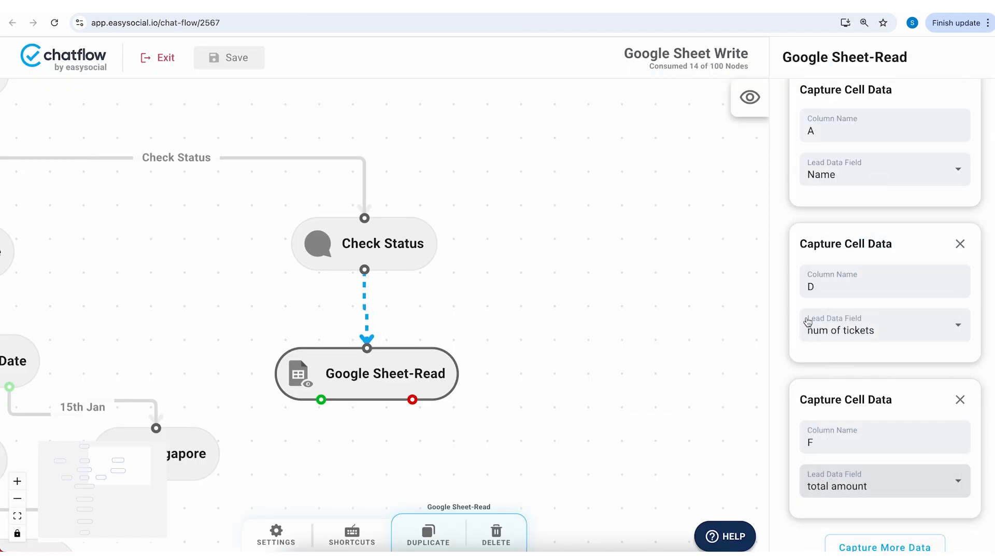
# - Add a cell capture that stores the spreadsheet's Event Date column G in the lead data field event_date
pyautogui.scroll(-3, 874, 348)
pyautogui.click(876, 391)
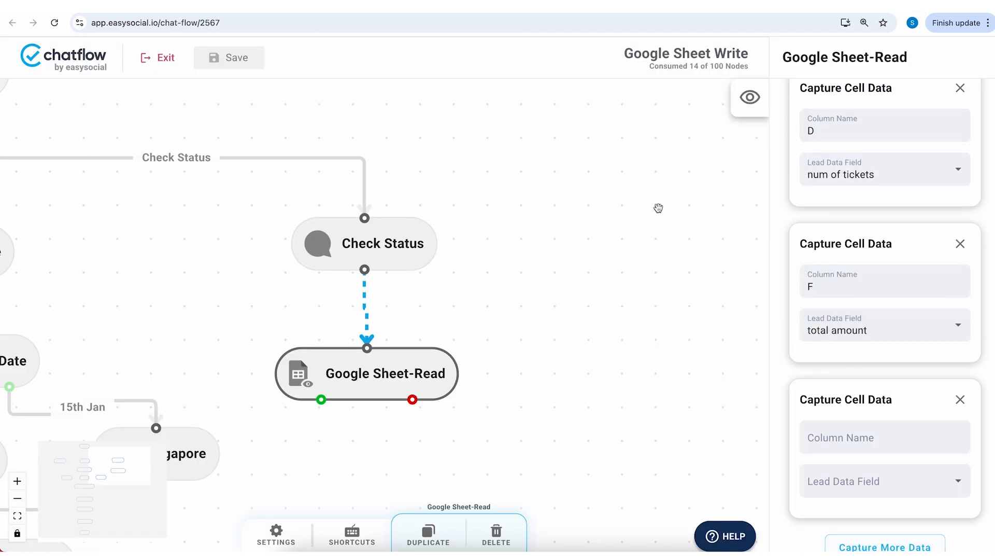
pyautogui.click(373, 8)
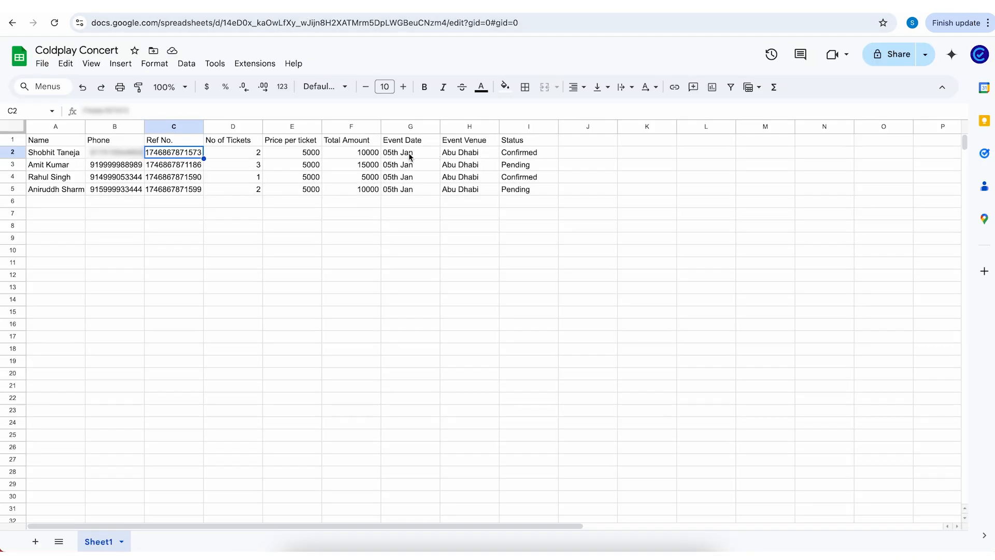
pyautogui.click(280, 8)
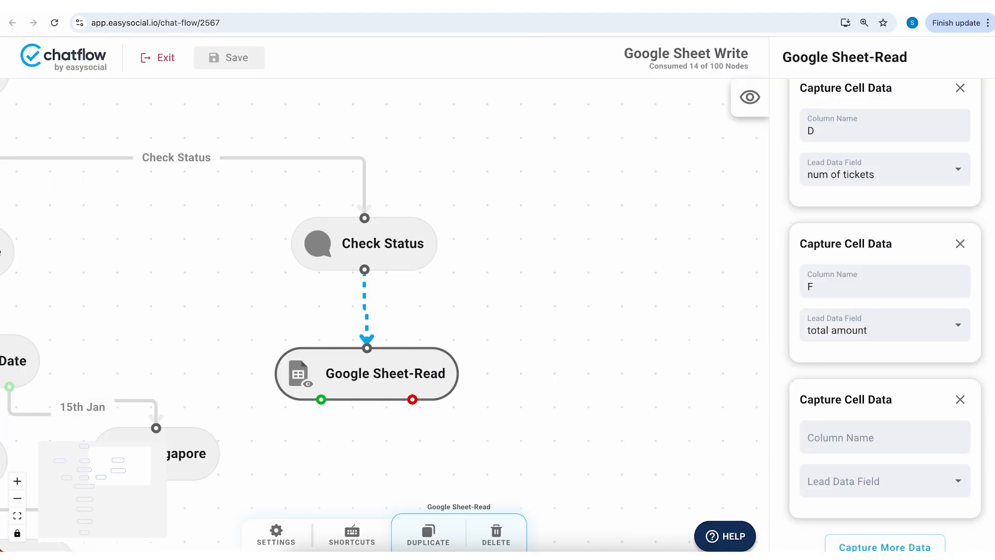
pyautogui.hotkey('ctrl', 'Tab')
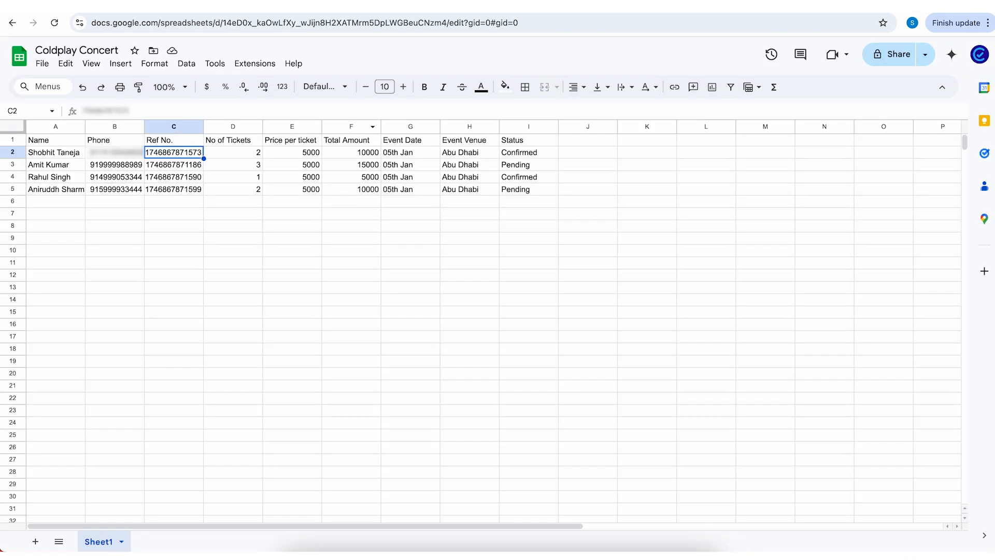
pyautogui.hotkey('ctrl', 'shift', 'Tab')
pyautogui.click(870, 439)
pyautogui.write('G')
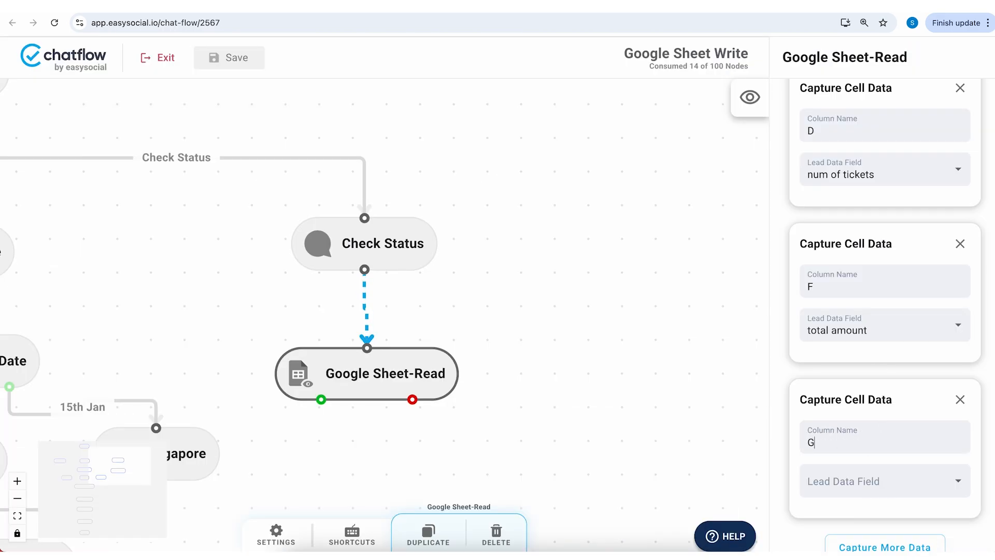
pyautogui.click(859, 475)
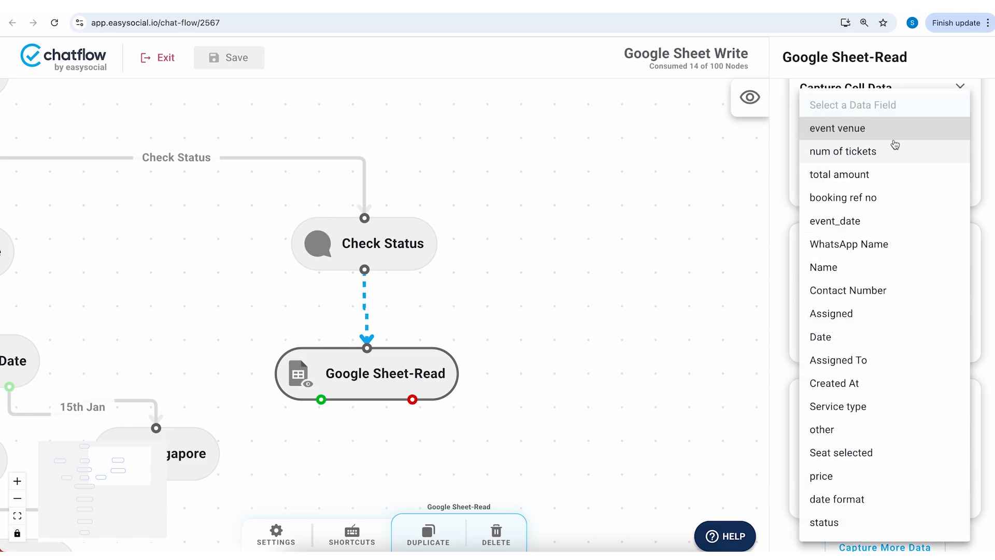
pyautogui.click(866, 220)
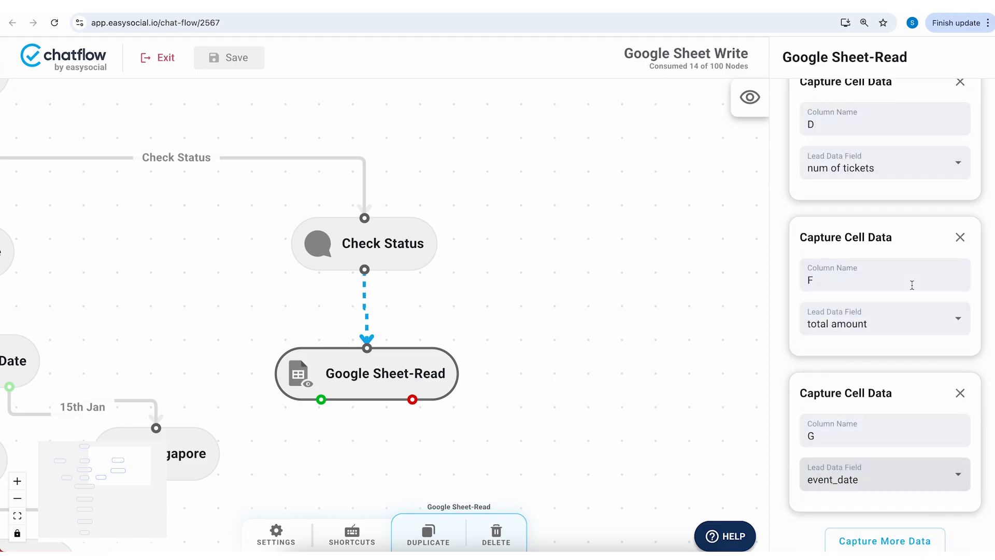
# - Add a cell capture that stores column H in the lead data field event venue
pyautogui.scroll(-3, 910, 285)
pyautogui.click(891, 389)
pyautogui.click(861, 435)
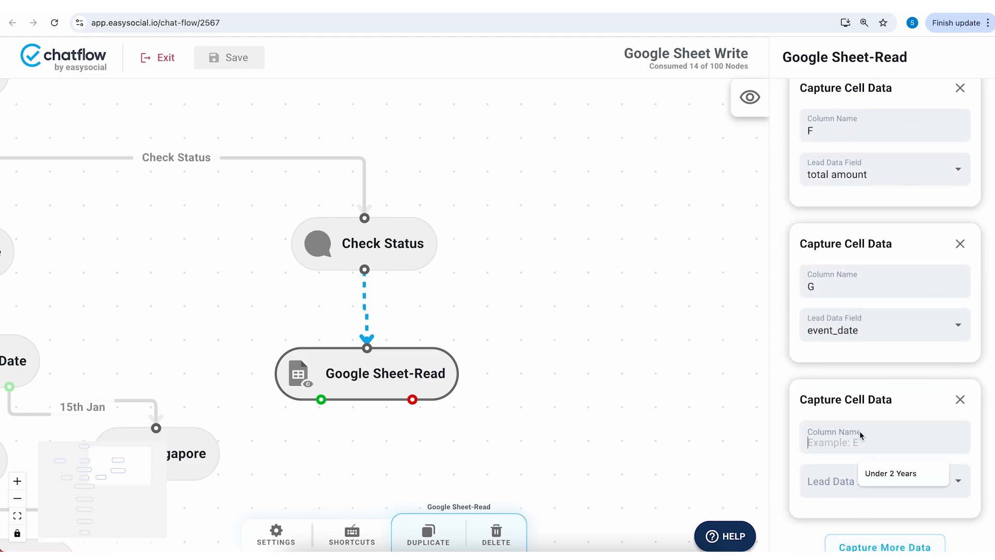
pyautogui.write('H')
pyautogui.click(835, 481)
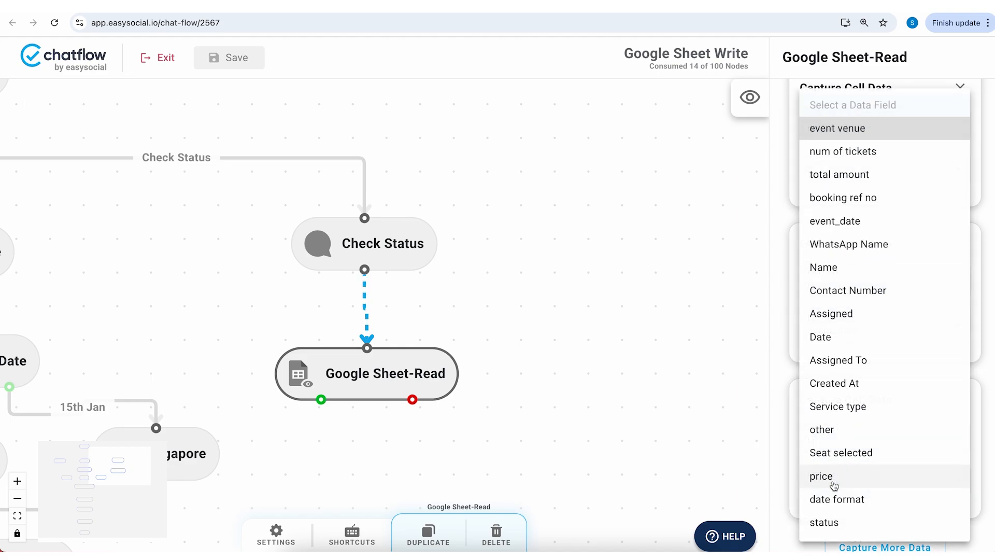
pyautogui.click(881, 134)
# - Add a cell capture that stores column I in the lead data field status
pyautogui.scroll(-4, 912, 258)
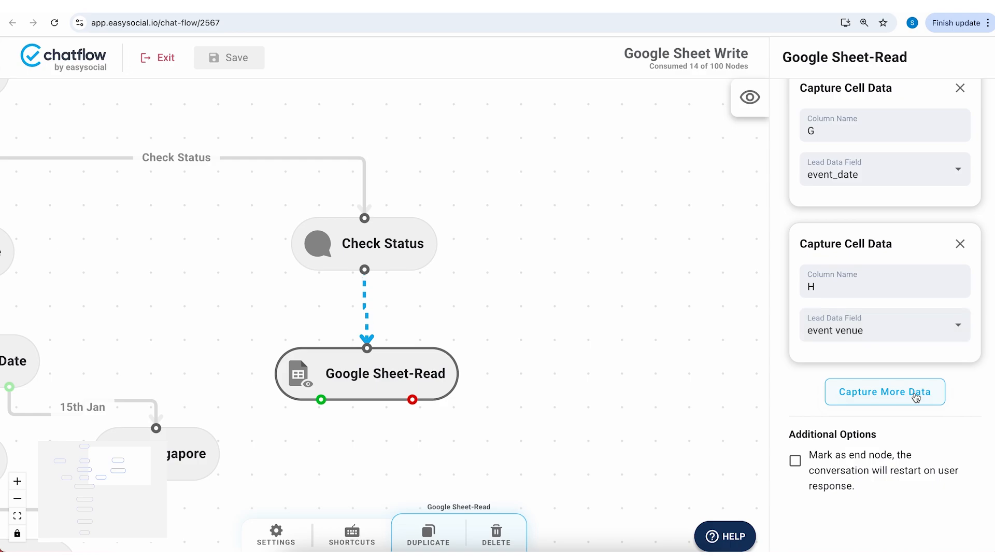
pyautogui.click(914, 395)
pyautogui.scroll(-1, 909, 397)
pyautogui.click(896, 389)
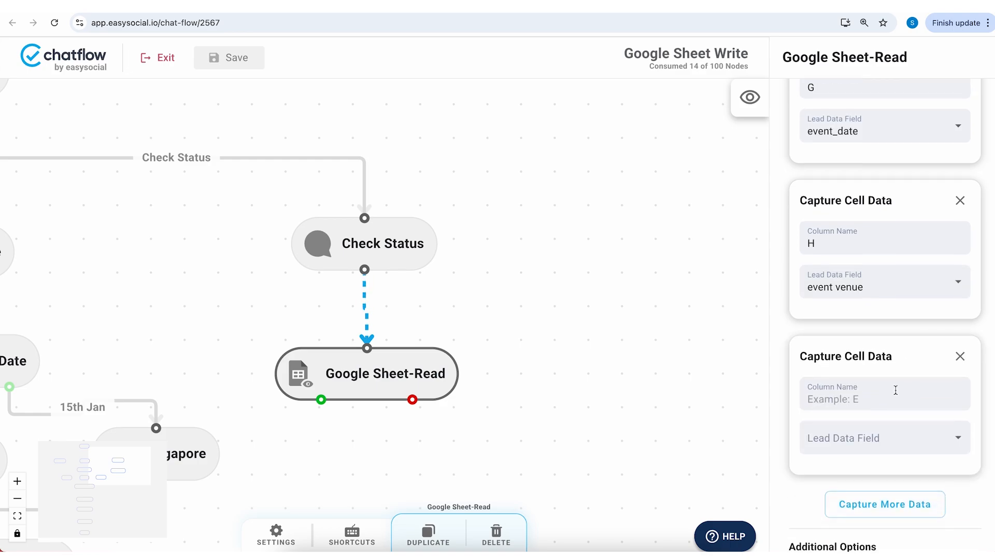
pyautogui.write('I')
pyautogui.click(868, 450)
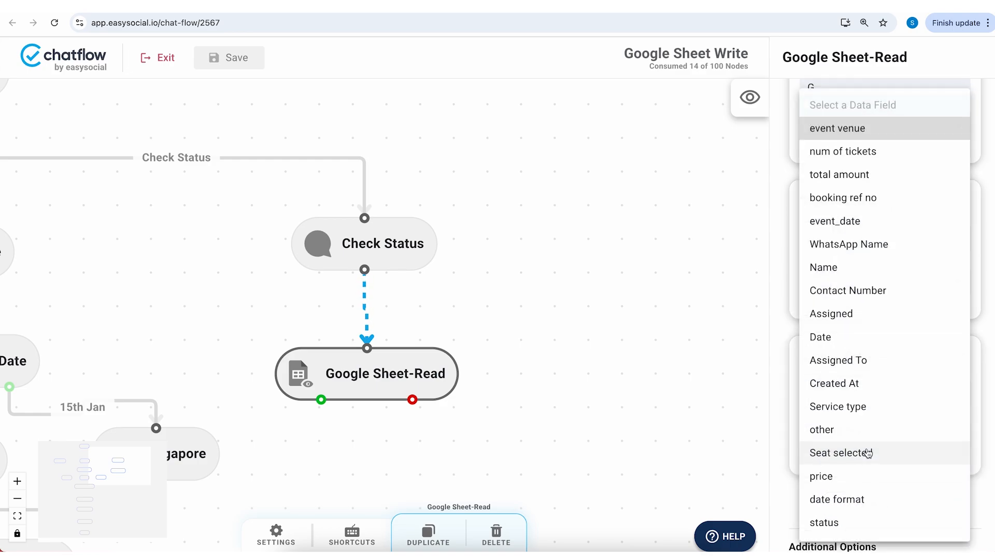
pyautogui.press('Up')
pyautogui.press('Return')
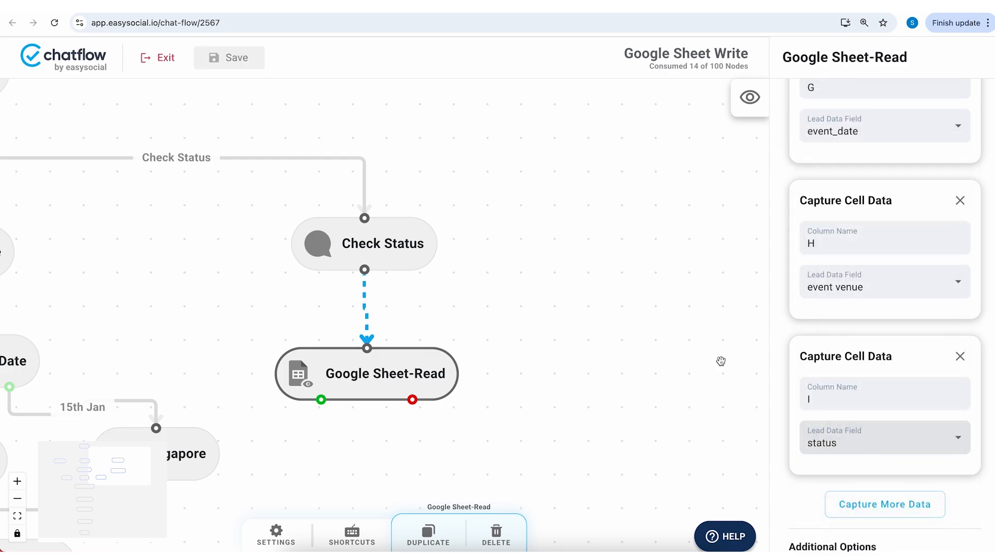
pyautogui.scroll(-1, 864, 344)
pyautogui.scroll(5, 865, 342)
pyautogui.scroll(8, 864, 342)
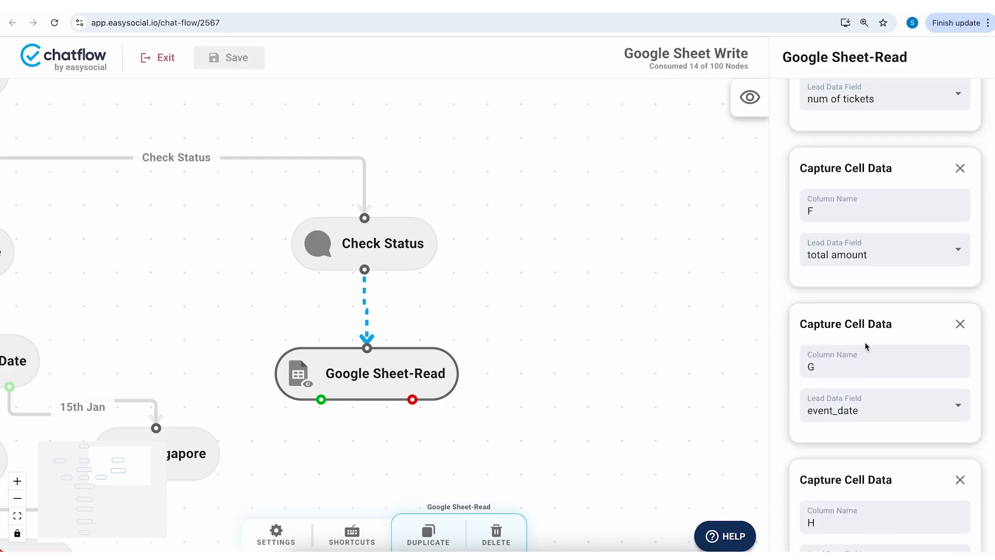
pyautogui.scroll(-3, 865, 346)
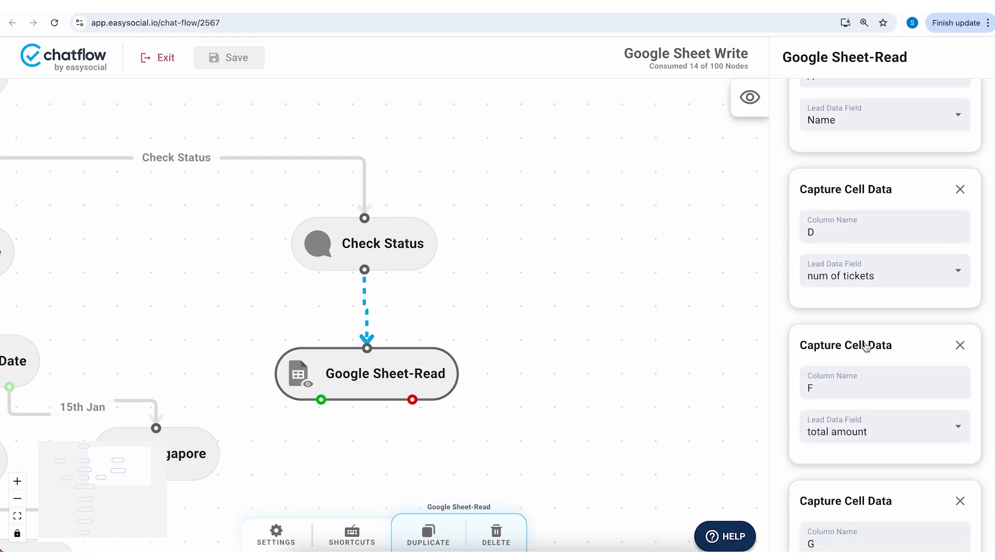
pyautogui.scroll(-1, 866, 346)
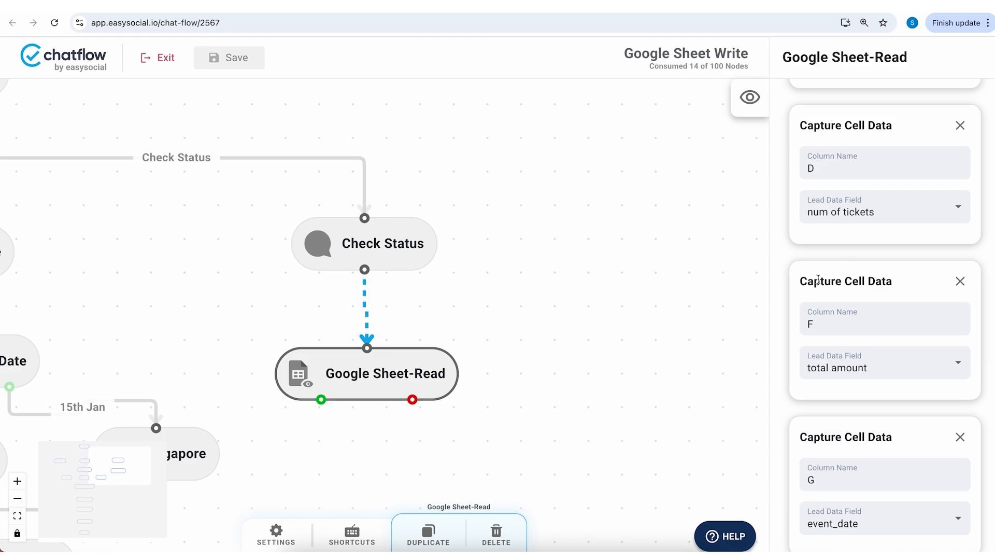
# - Add a Basic Message node from the Essentials group in the empty area below the Google Sheet-Read node
pyautogui.moveTo(663, 302); pyautogui.dragTo(754, 70)
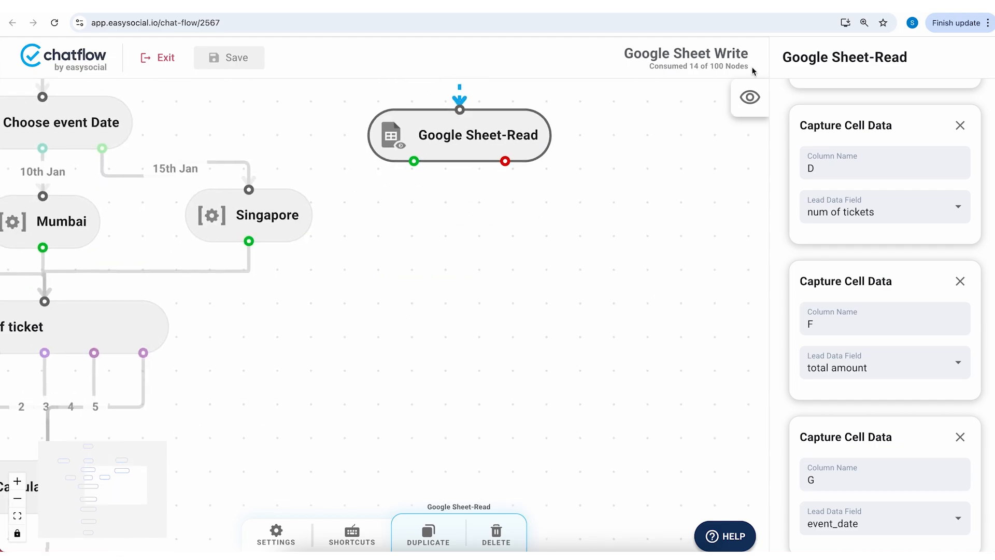
pyautogui.rightClick(425, 309)
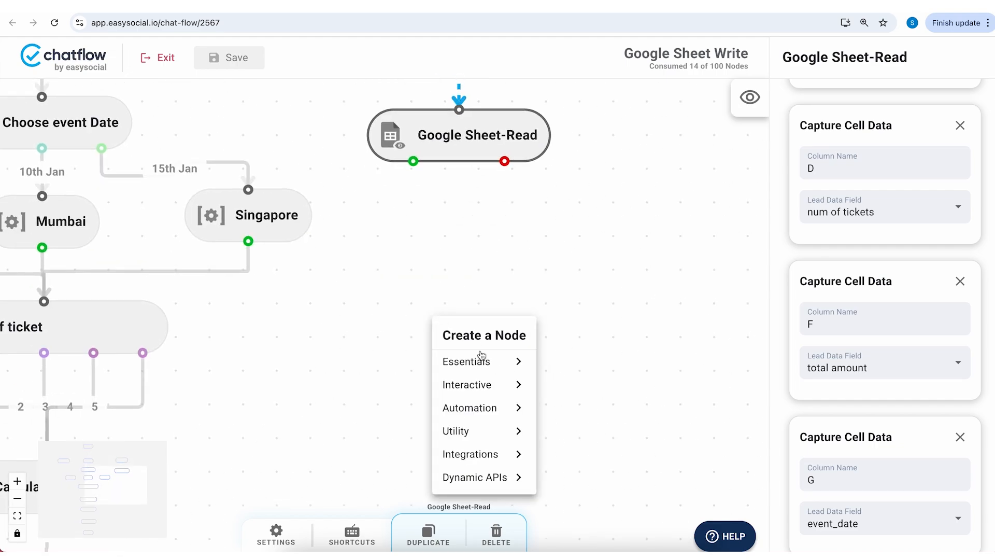
pyautogui.moveTo(484, 361)
pyautogui.click(596, 366)
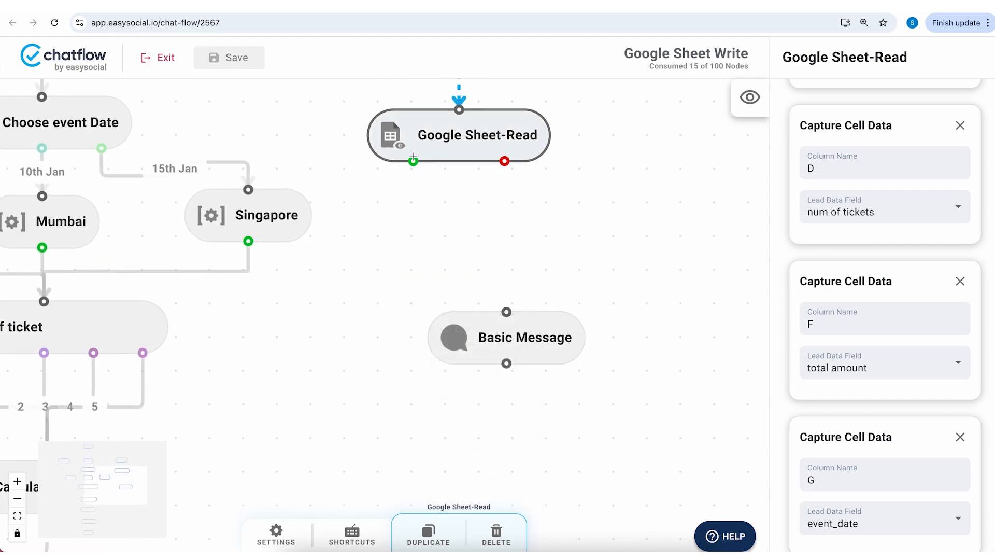
# - Link Google Sheet-Read's Read complete output to the Basic Message node and replace its sample message with "Dear" plus the Name lead data field
pyautogui.moveTo(413, 161); pyautogui.dragTo(356, 334)
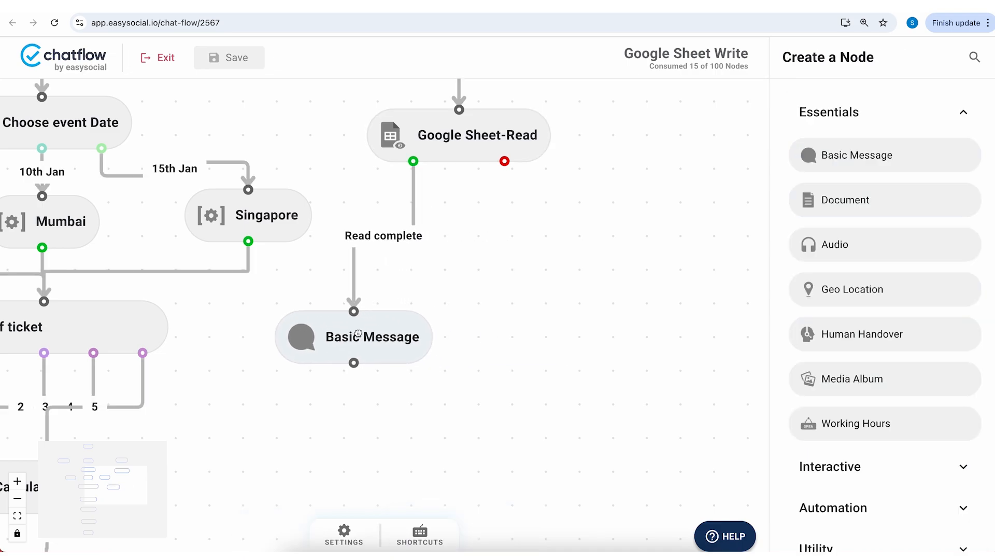
pyautogui.click(359, 331)
pyautogui.click(824, 376)
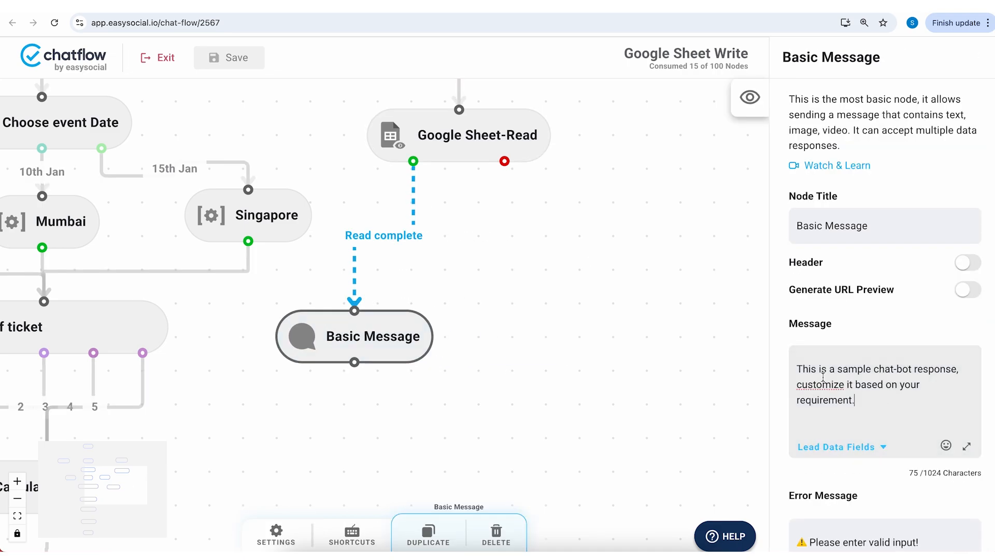
pyautogui.hotkey('ctrl', 'a')
pyautogui.write('Dea')
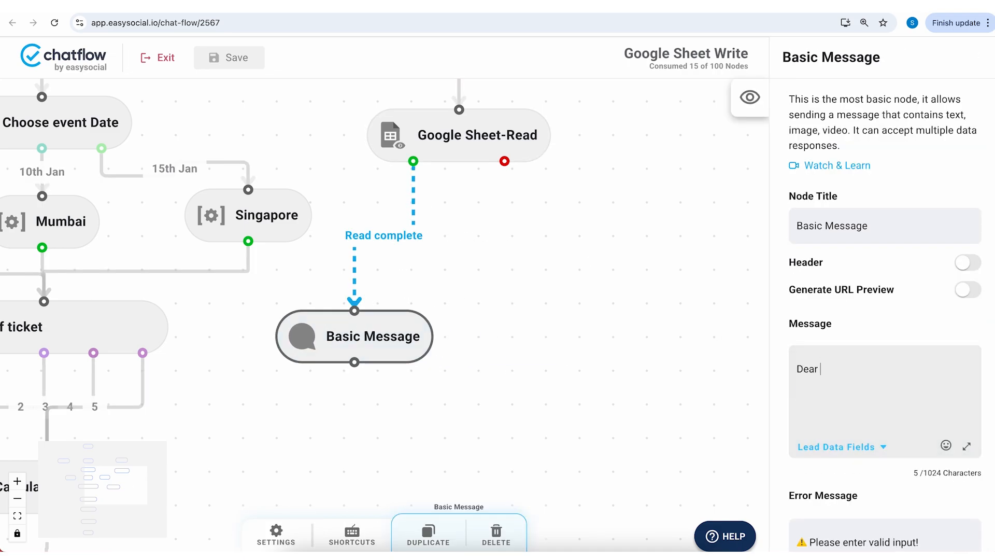
pyautogui.click(837, 448)
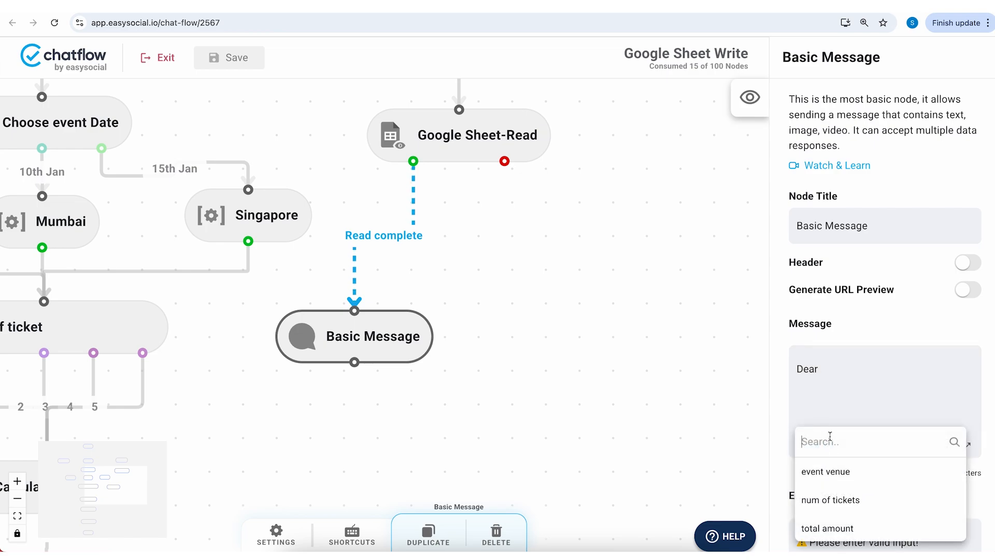
pyautogui.write('name')
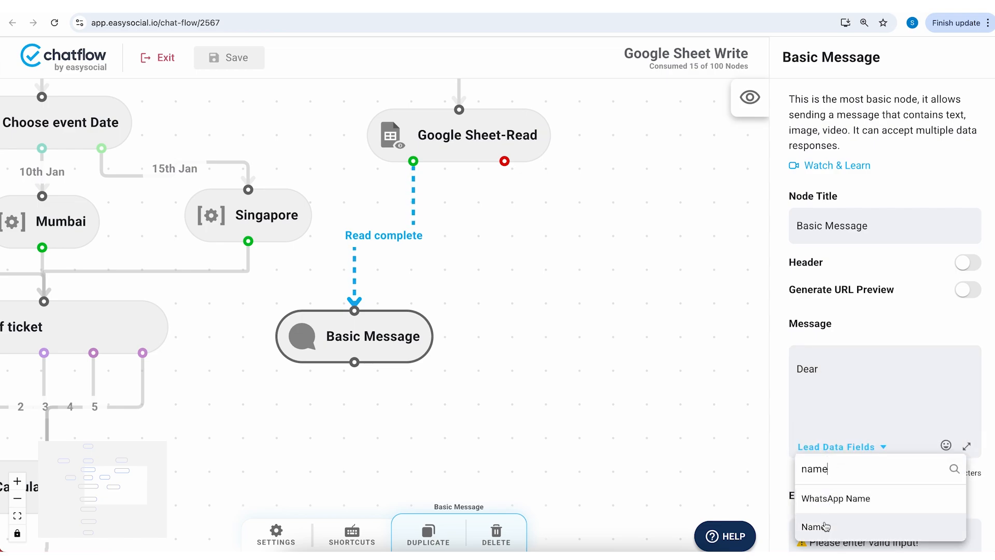
pyautogui.click(825, 527)
# - Add the line "Here are the details for your booking reference number:" with the booking_ref_no field, followed by a dashed separator line
pyautogui.press('Return')
pyautogui.write('Here are')
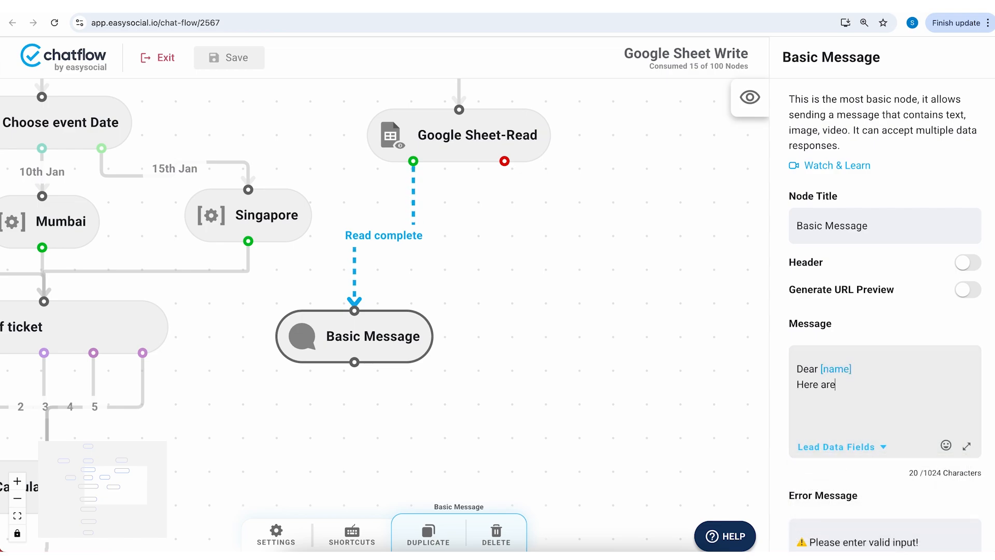
pyautogui.write(' the details for your ')
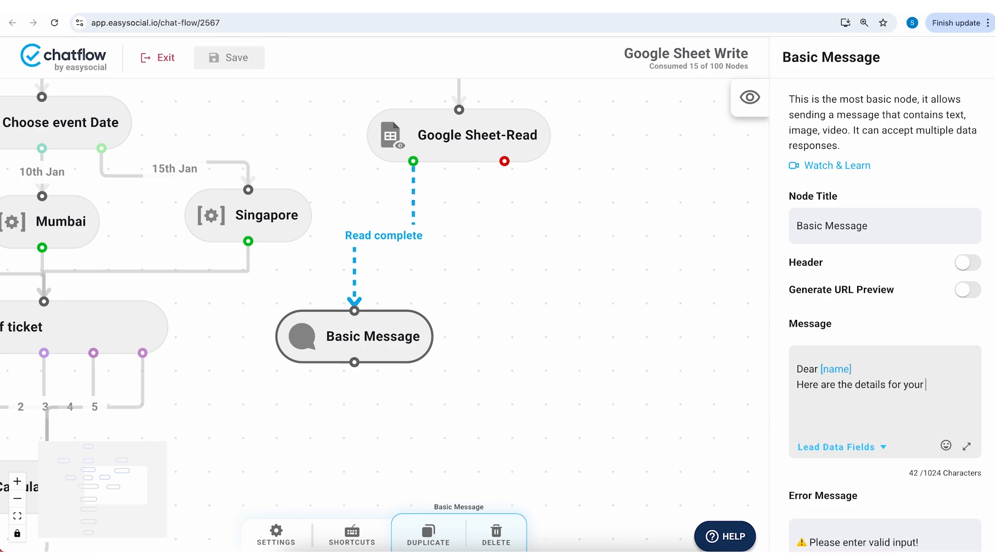
pyautogui.write('booking reference bni')
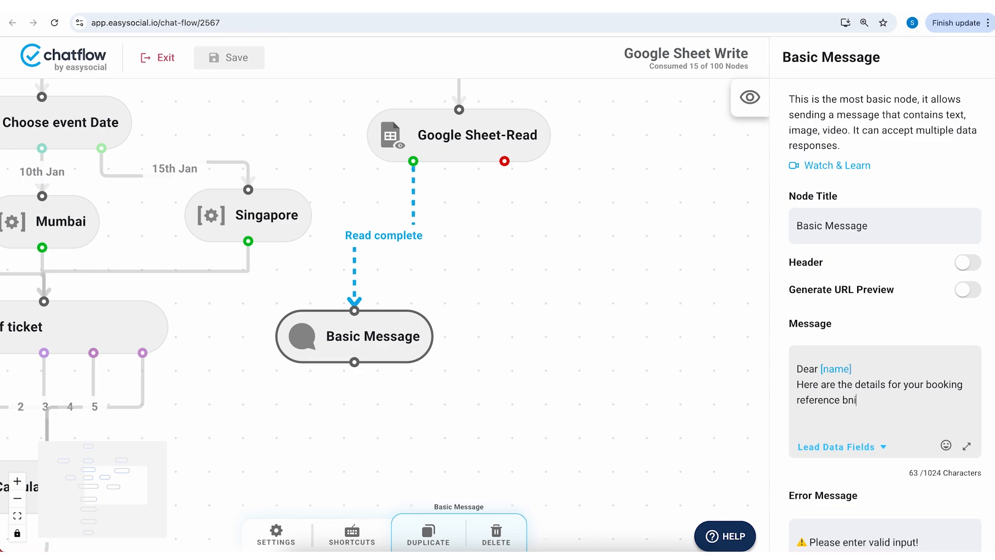
pyautogui.write('niu')
pyautogui.write('mber:')
pyautogui.click(834, 446)
pyautogui.write('book')
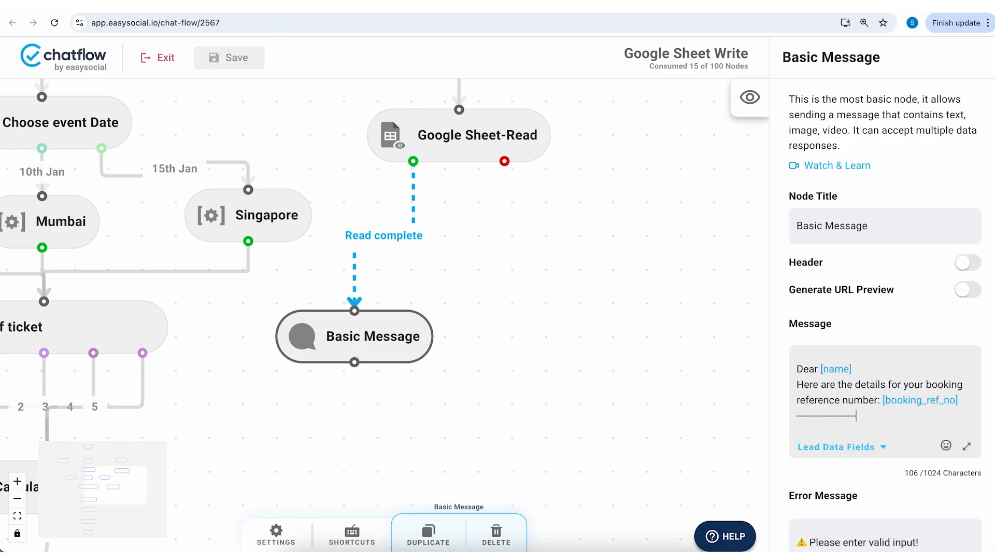
pyautogui.write('------------------------')
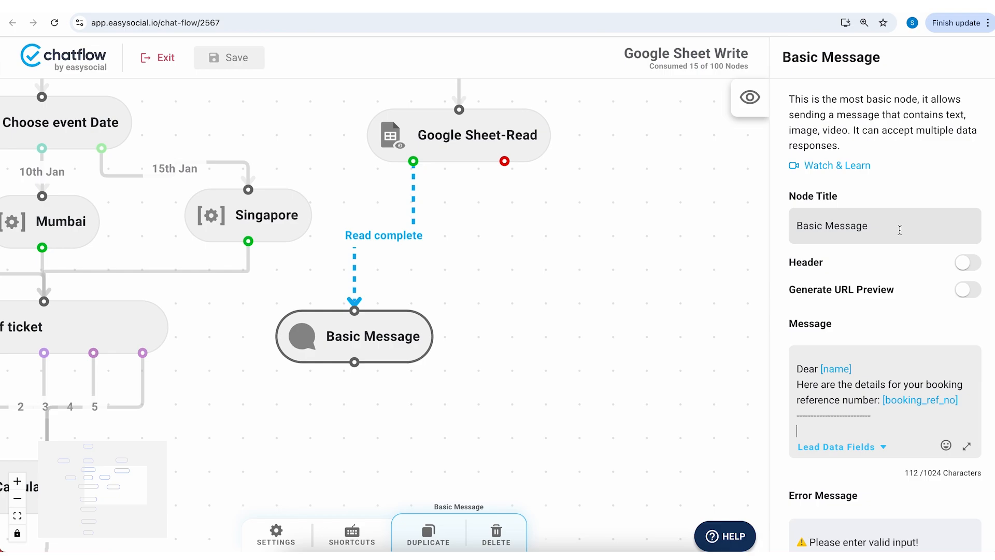
# - Review the Google Sheet-Read node's cell captures and add a "No of tickets:" line with the num of tickets field to the Basic Message text
pyautogui.click(507, 139)
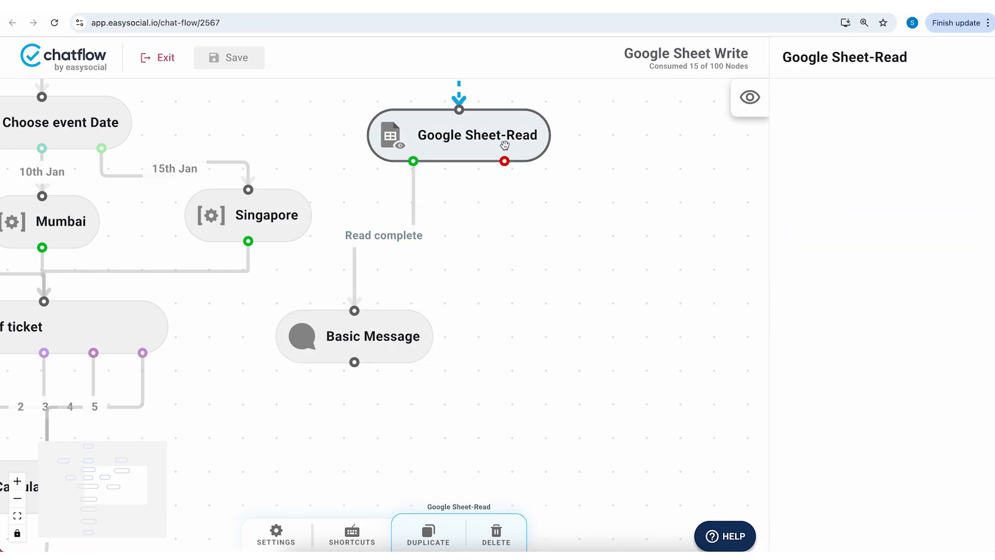
pyautogui.scroll(-1, 873, 317)
pyautogui.scroll(-10, 874, 317)
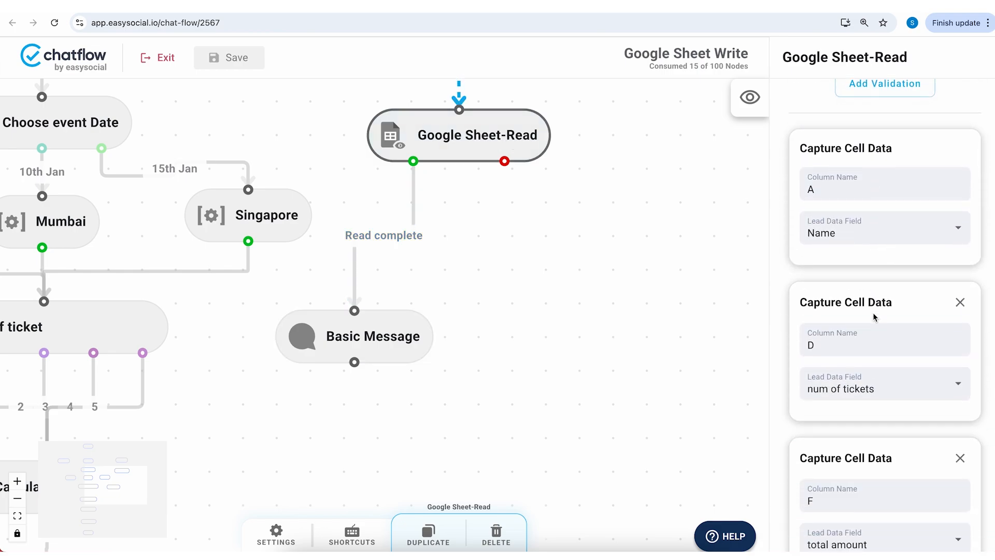
pyautogui.scroll(-3, 873, 313)
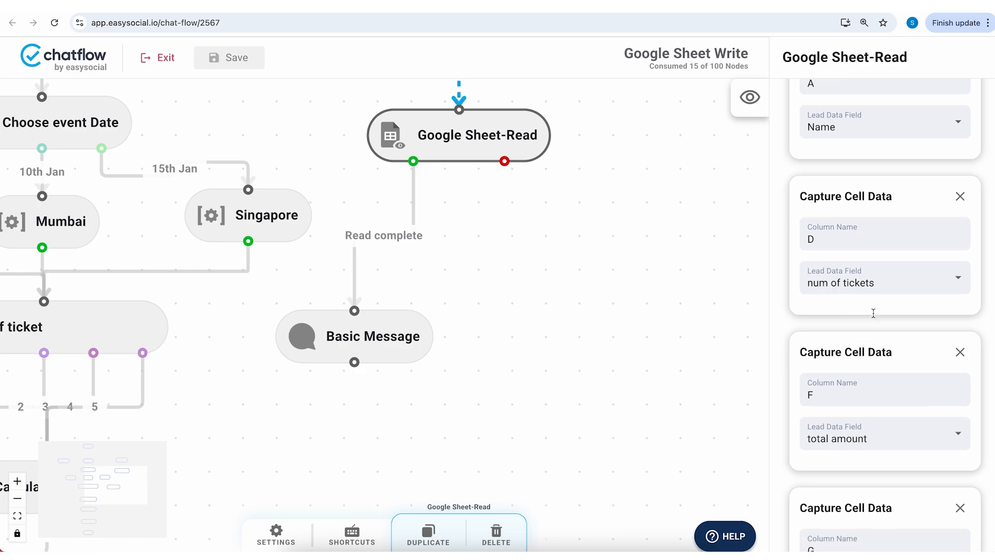
pyautogui.scroll(-6, 864, 296)
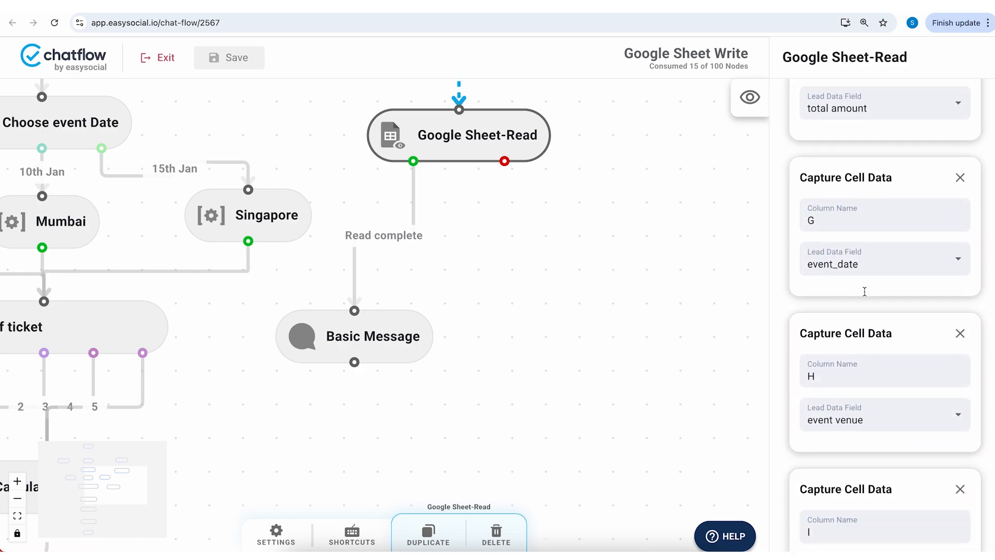
pyautogui.click(403, 336)
pyautogui.scroll(10, 866, 311)
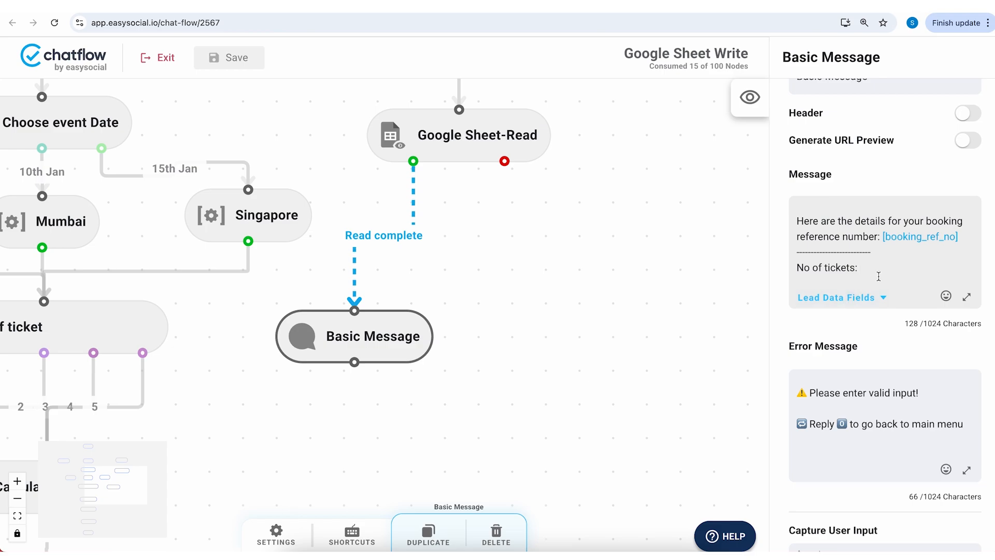
pyautogui.click(860, 298)
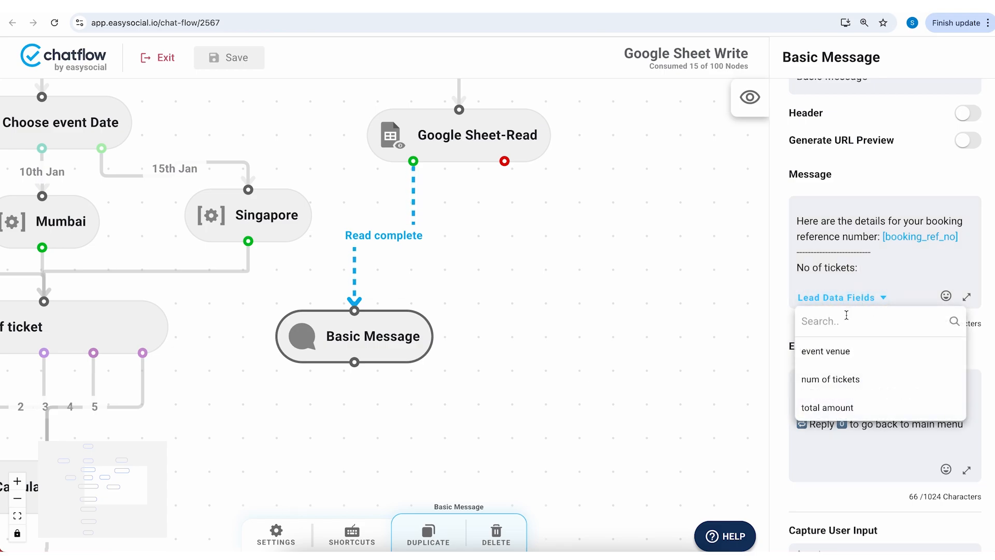
pyautogui.click(832, 380)
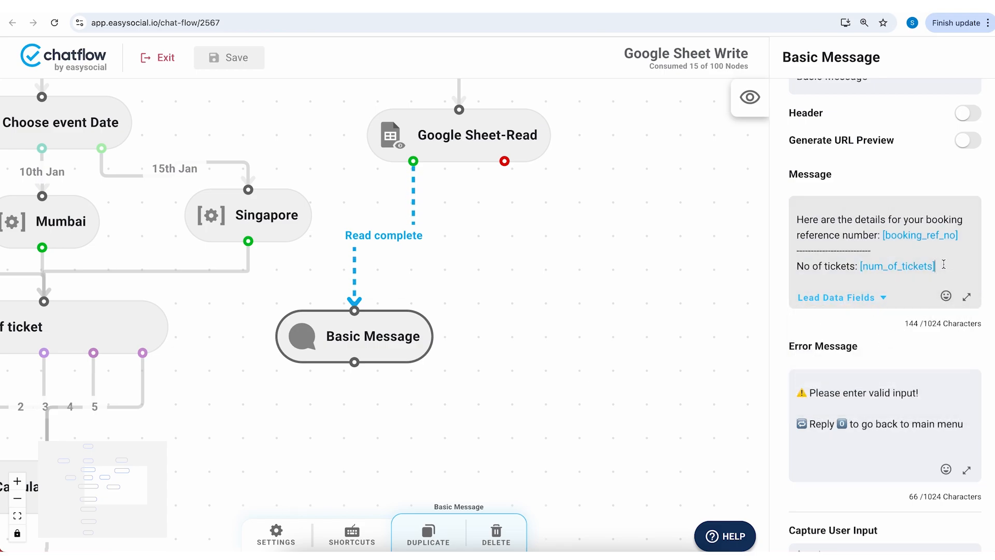
# - Add an "Event venue:" line with the event venue lead data field to the message
pyautogui.press('Return')
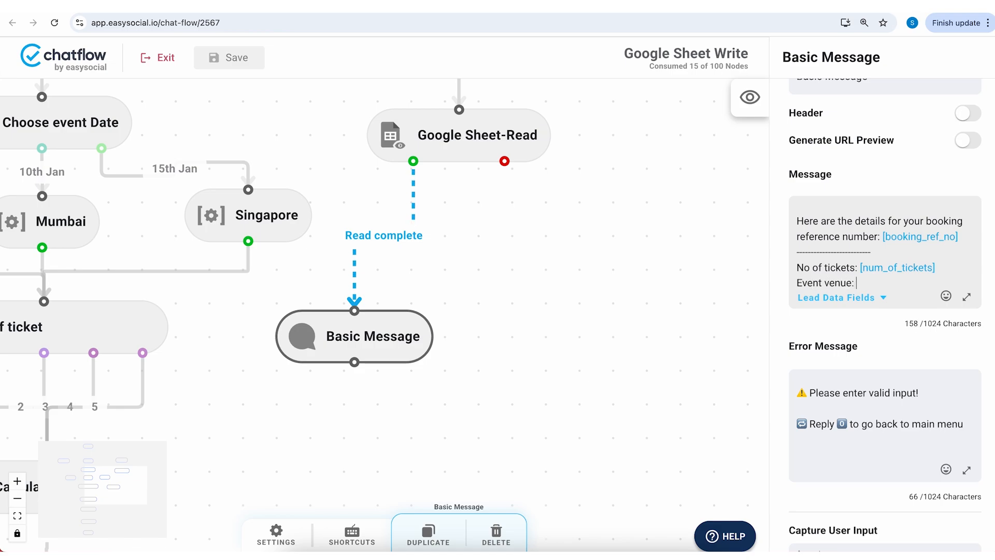
pyautogui.write('Event venue:')
pyautogui.click(873, 297)
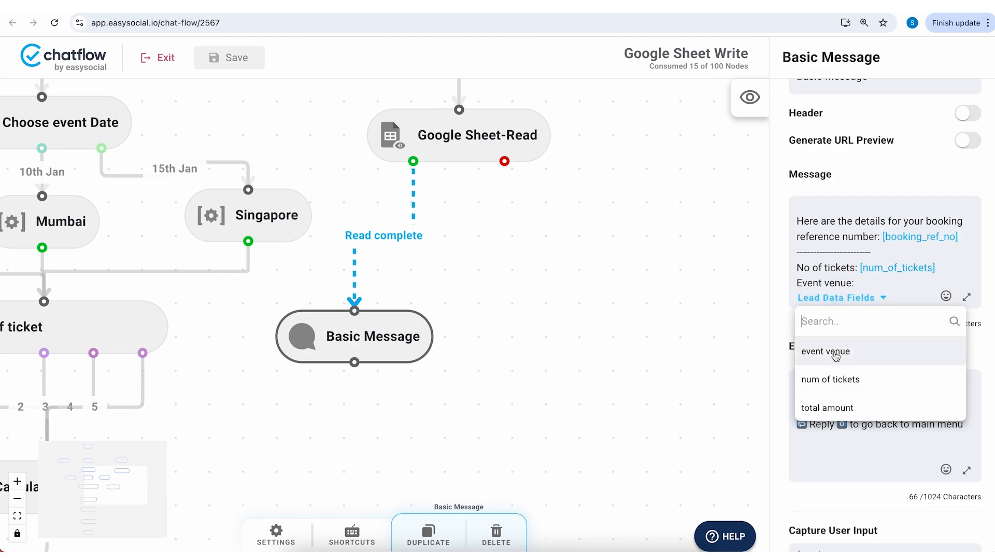
pyautogui.click(828, 348)
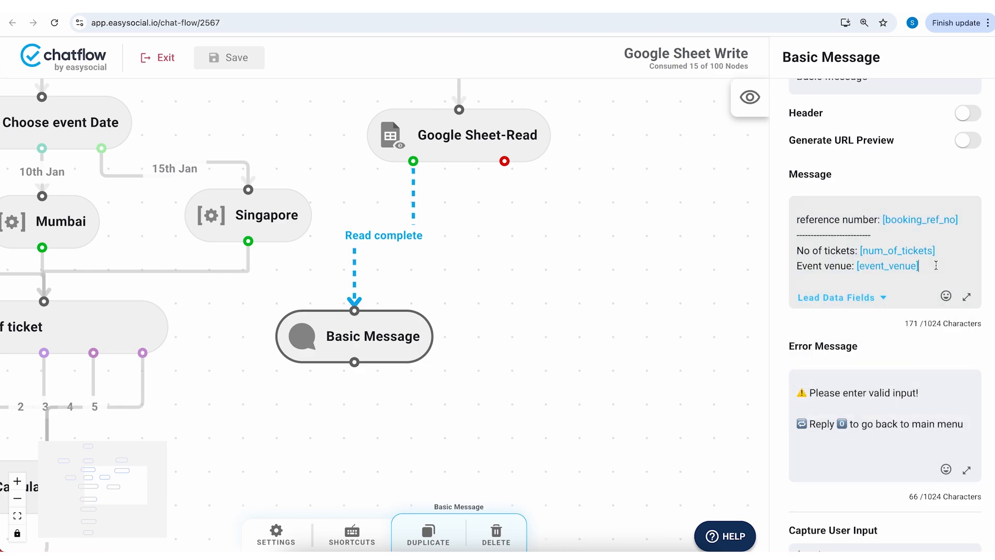
# - Add an "Event Date:" line with the event_date lead data field to the message
pyautogui.press('Return')
pyautogui.write('Event ')
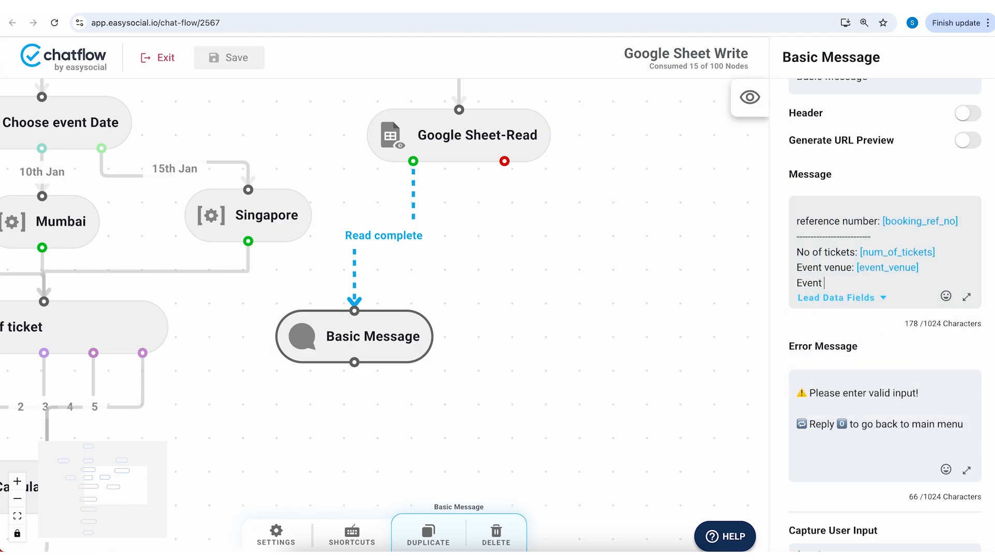
pyautogui.write('Date:')
pyautogui.click(853, 298)
pyautogui.write('date')
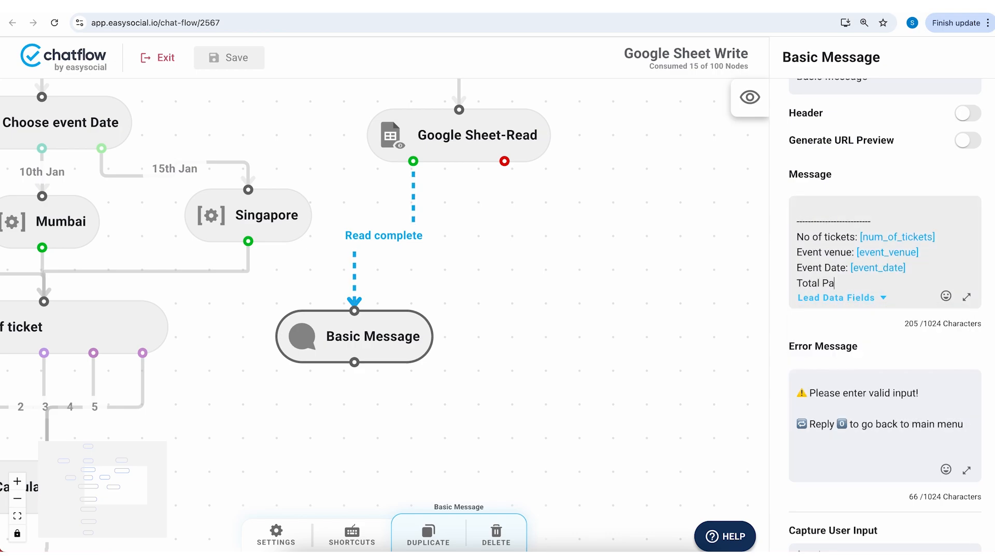
# - Add a "Total Payable:" line with the total amount lead data field to the message
pyautogui.write('le:')
pyautogui.click(859, 300)
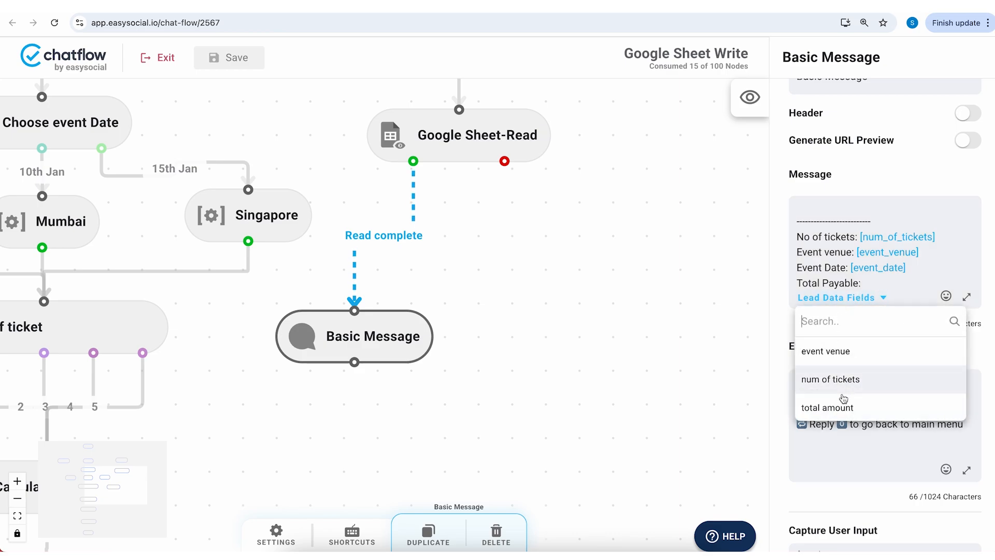
pyautogui.click(814, 407)
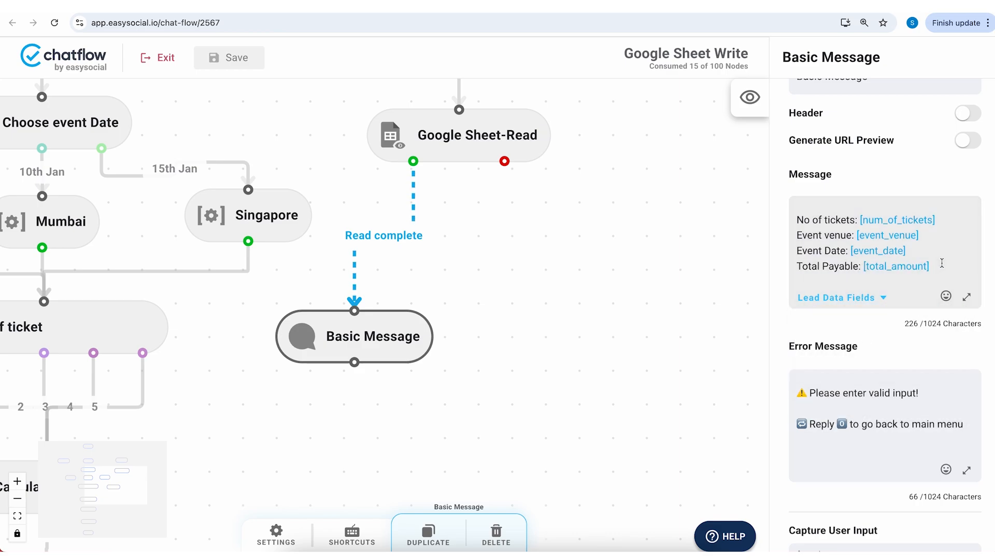
# - After a blank line, add "The Status of your booking is" with the status lead data field to end the message
pyautogui.press('Return')
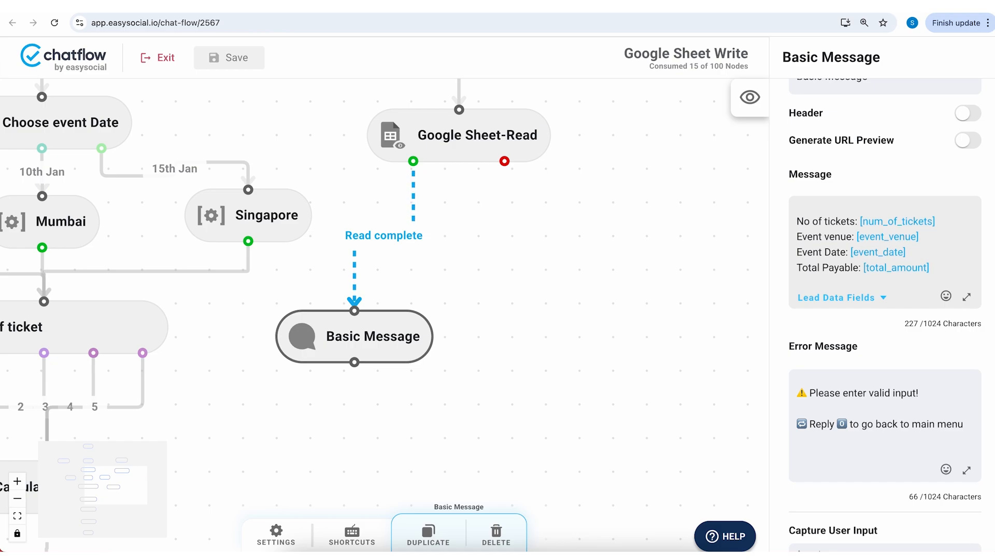
pyautogui.scroll(1, 884, 245)
pyautogui.scroll(-1, 885, 245)
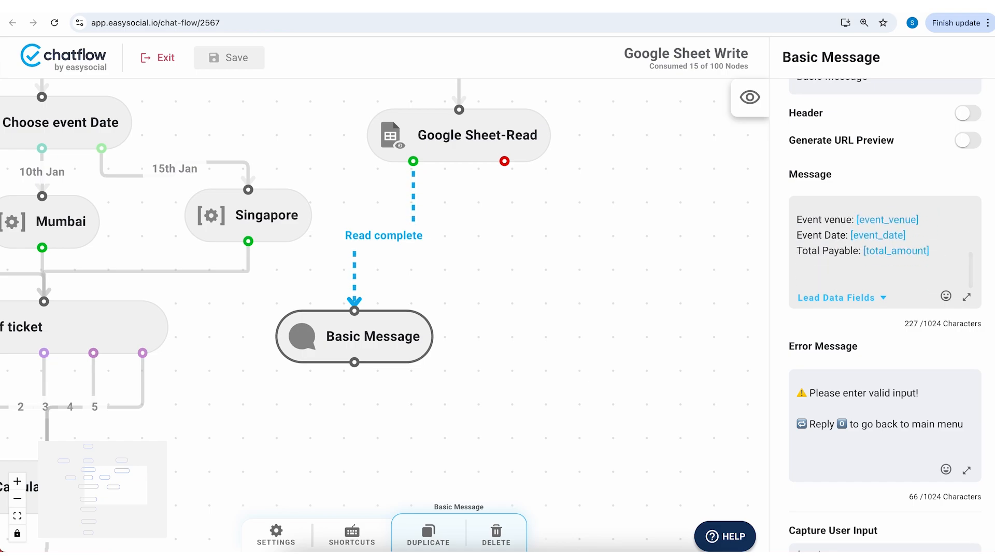
pyautogui.write('The Status of you')
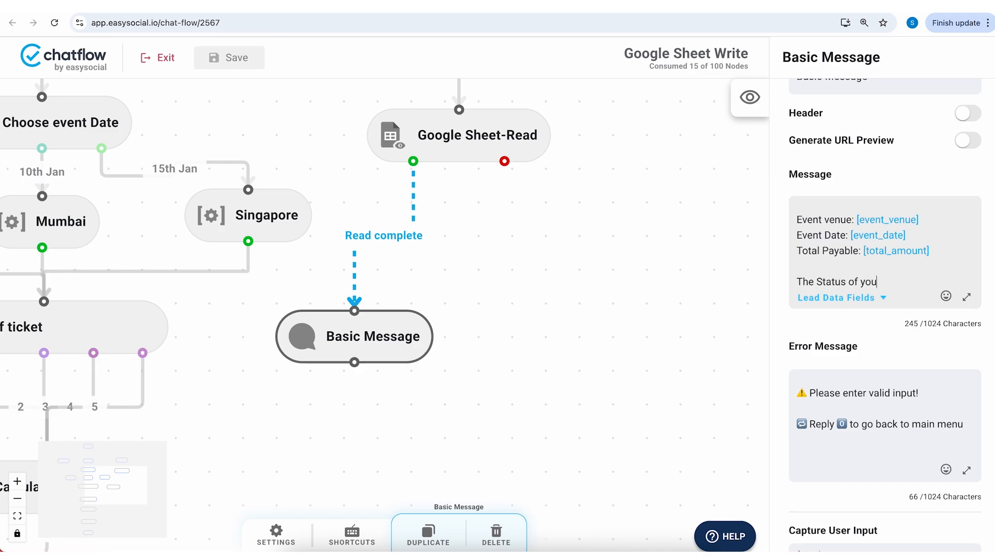
pyautogui.write('r booking is')
pyautogui.click(856, 298)
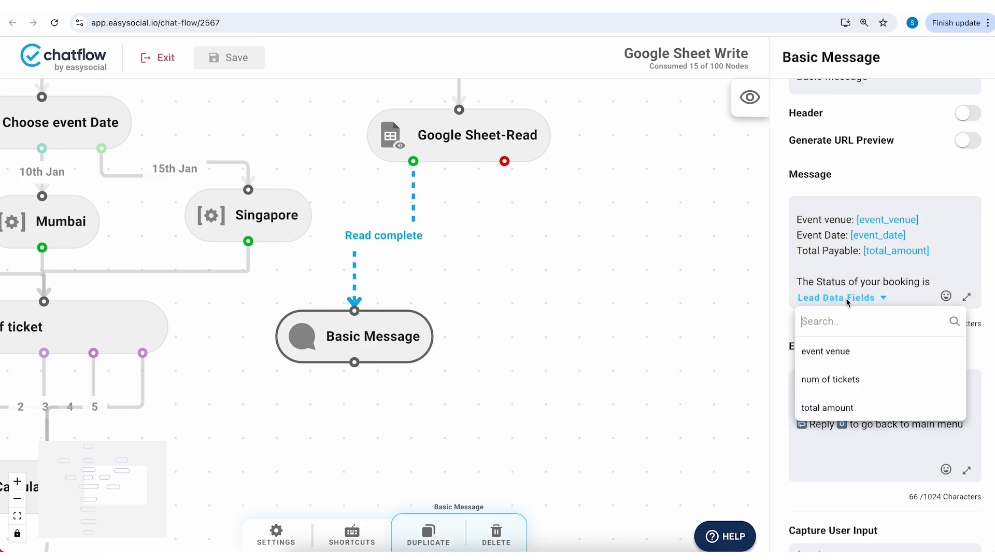
pyautogui.scroll(1, 850, 368)
pyautogui.write('stat')
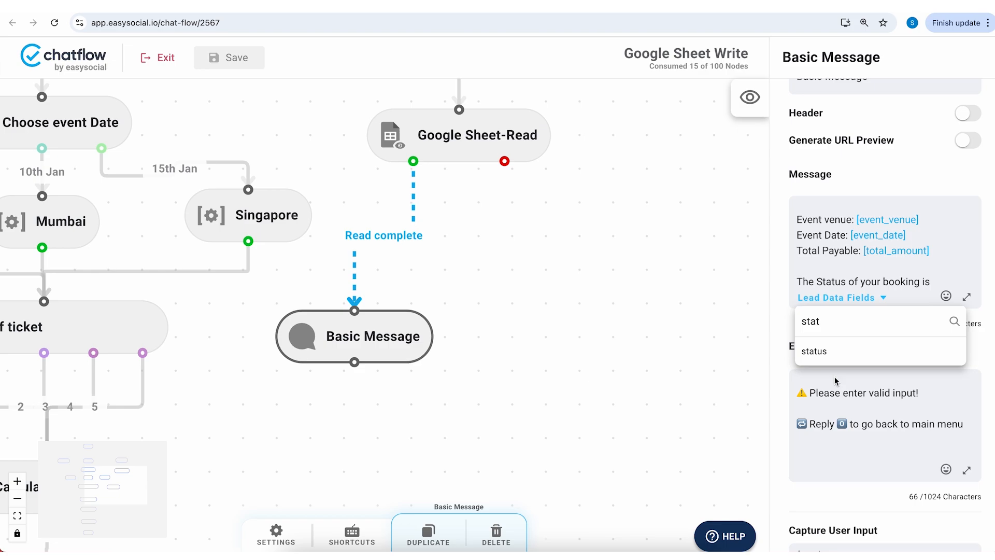
pyautogui.click(829, 351)
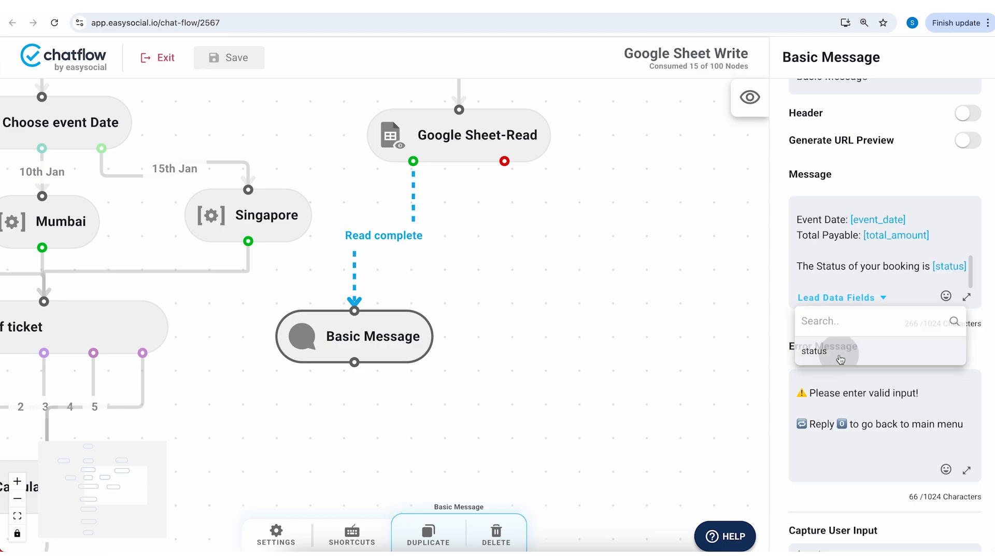
# - Enclose the status field at the end of the message in asterisks
pyautogui.click(933, 266)
pyautogui.write('*')
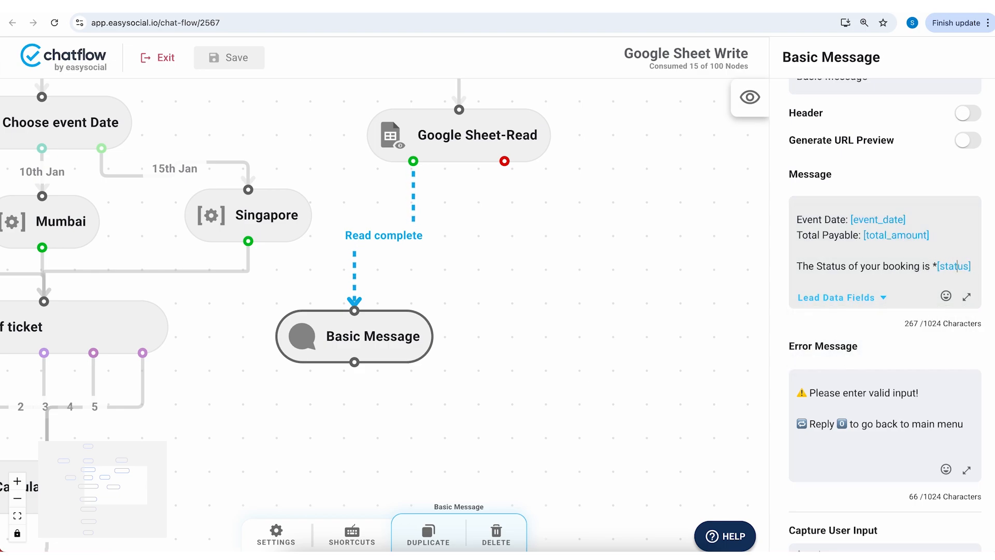
pyautogui.write('*')
# - Change the Basic Message node's title to "Status"
pyautogui.scroll(4, 883, 237)
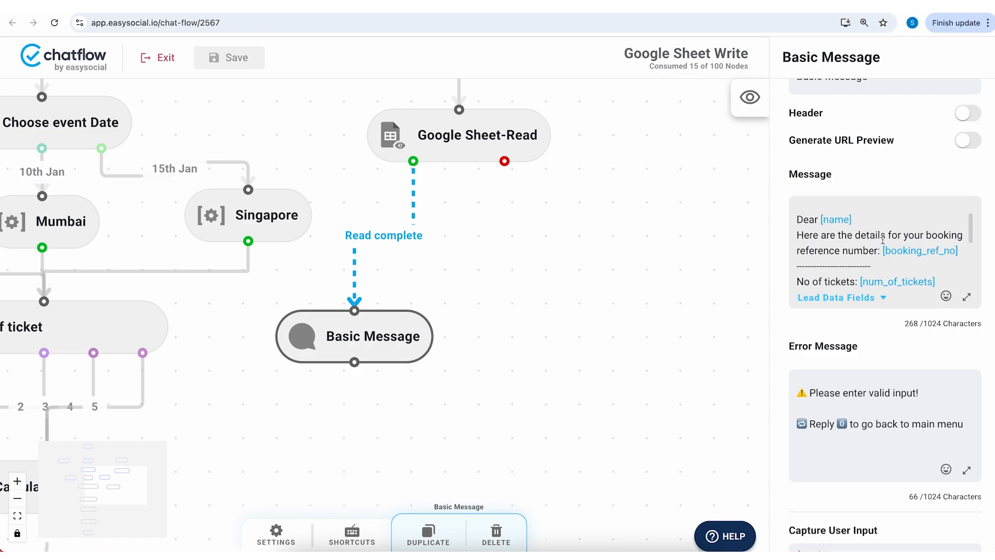
pyautogui.scroll(2, 883, 189)
pyautogui.scroll(1, 884, 190)
pyautogui.tripleClick(871, 218)
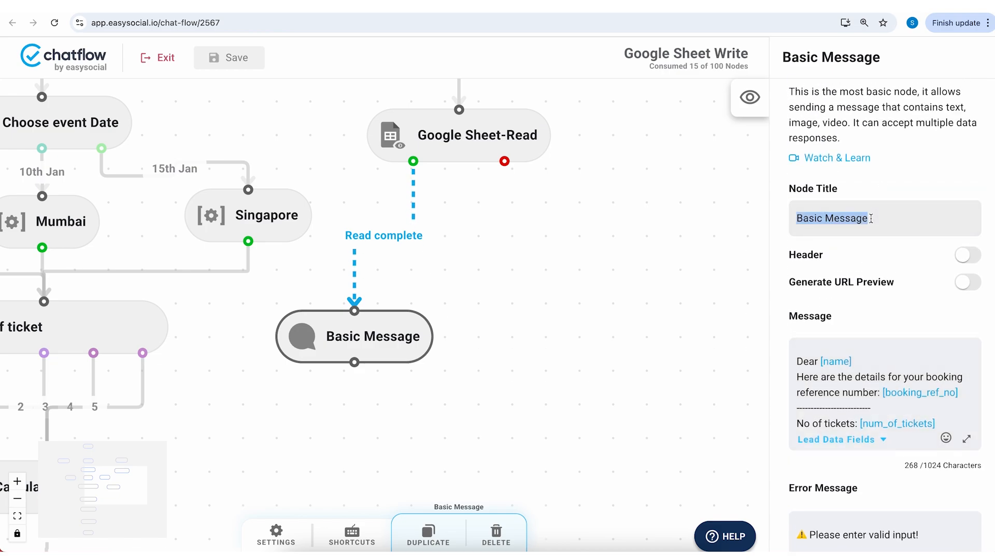
pyautogui.write('Status')
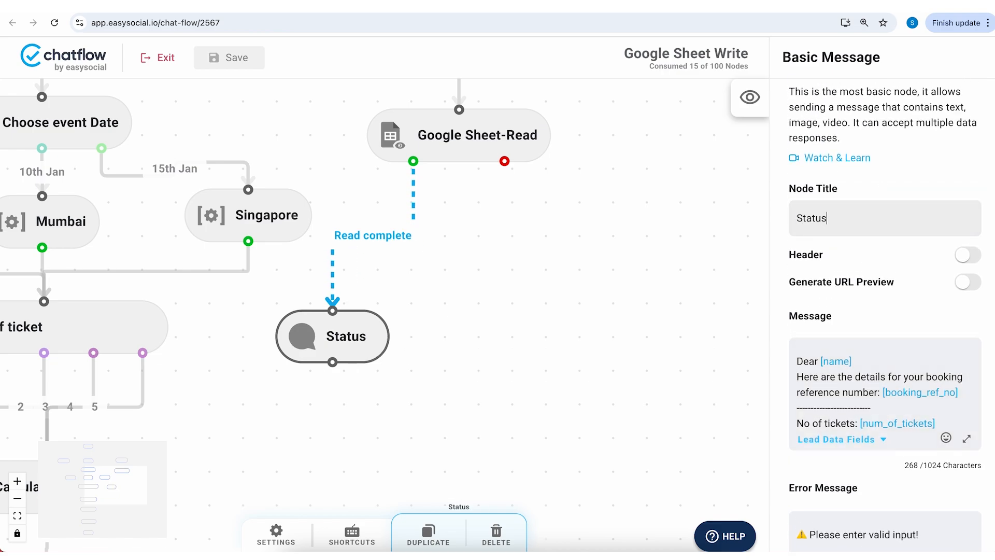
pyautogui.scroll(-6, 865, 246)
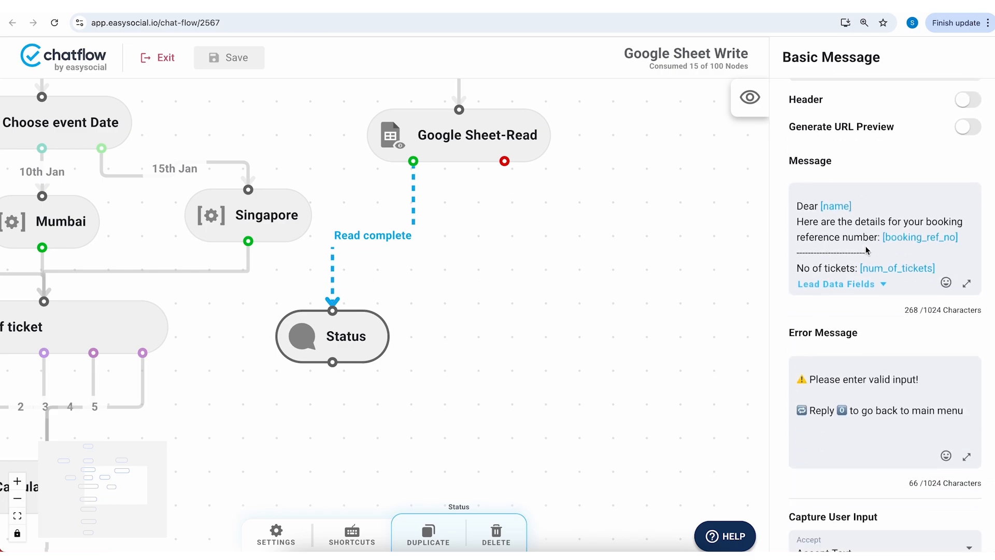
# - Mark the Status node as an end node so the conversation restarts on user response
pyautogui.scroll(-3, 865, 246)
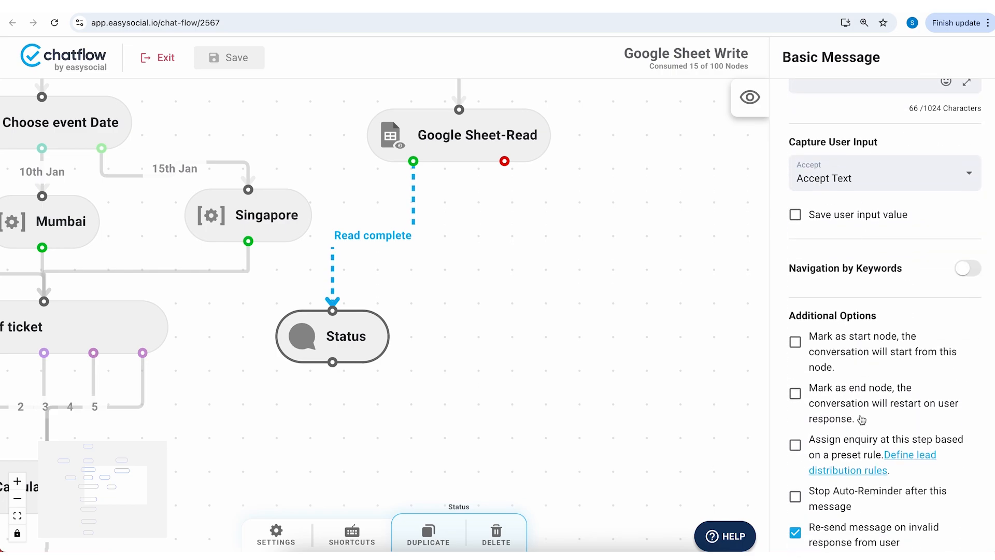
pyautogui.click(861, 416)
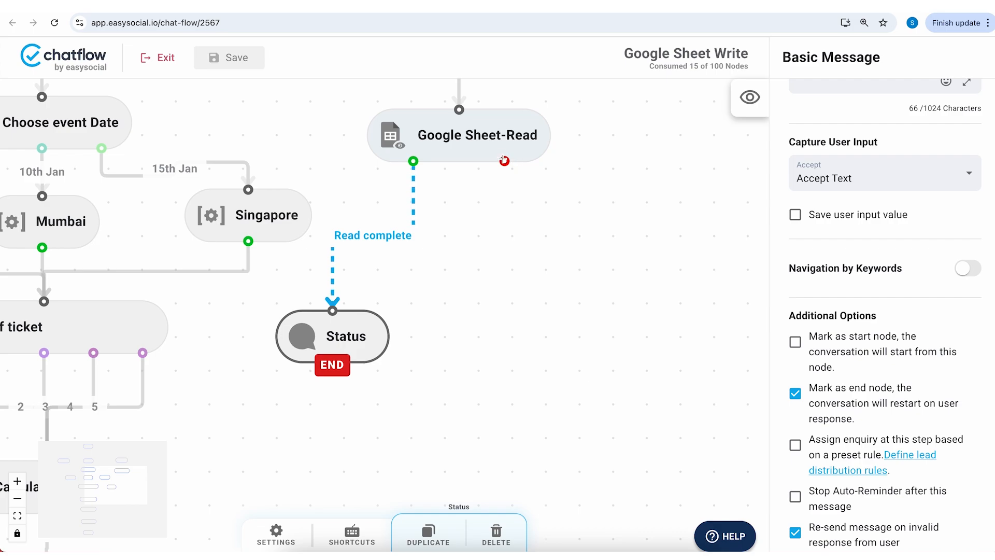
# - Add a Basic Message node to the "Unable to read" output of the Google Sheet-Read node
pyautogui.scroll(5, 506, 248)
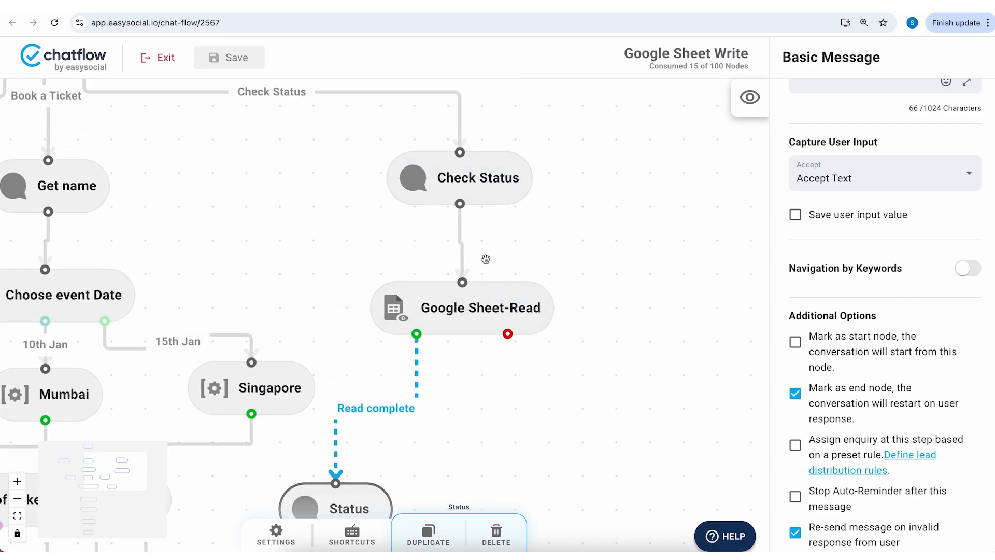
pyautogui.click(497, 185)
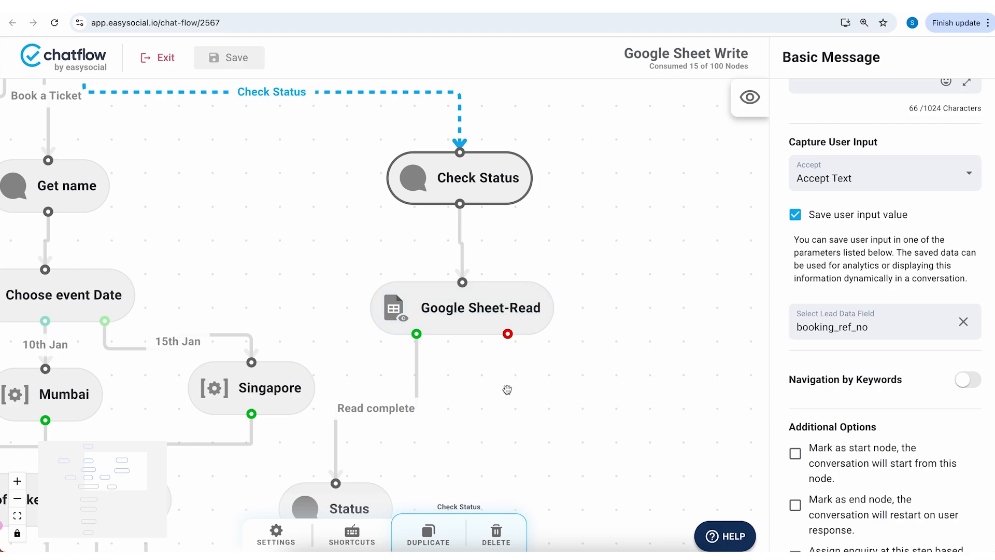
pyautogui.moveTo(507, 333); pyautogui.dragTo(507, 393)
pyautogui.moveTo(570, 409)
pyautogui.click(668, 384)
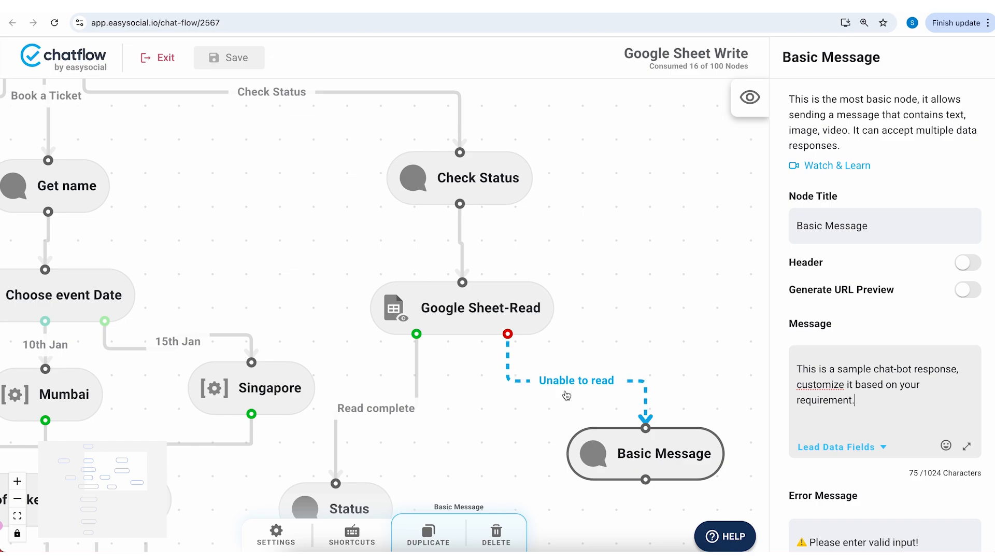
# - Replace the new node's sample message with "Sorry we could not find any booking with this reference ID. Try again."
pyautogui.moveTo(889, 406); pyautogui.dragTo(693, 332)
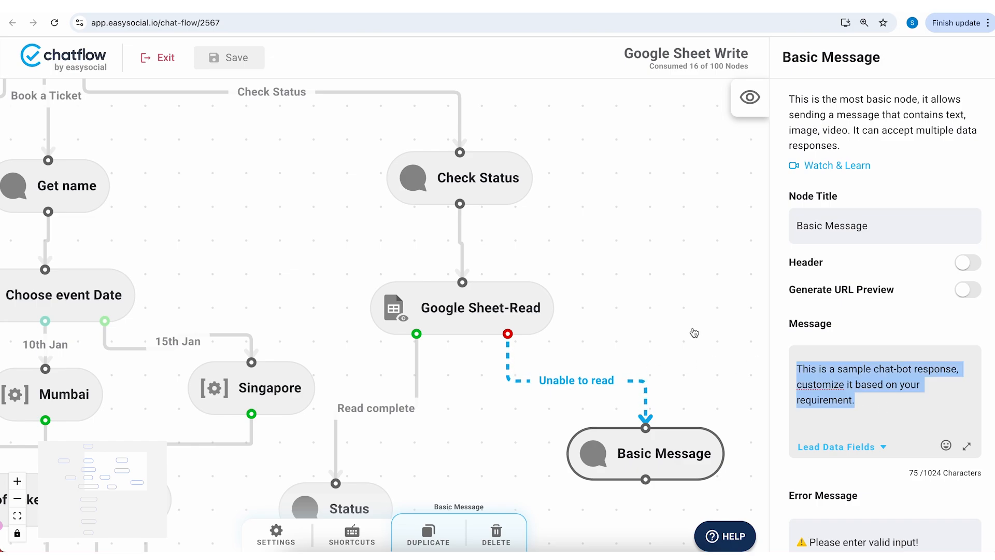
pyautogui.write('Sorry we could not find any')
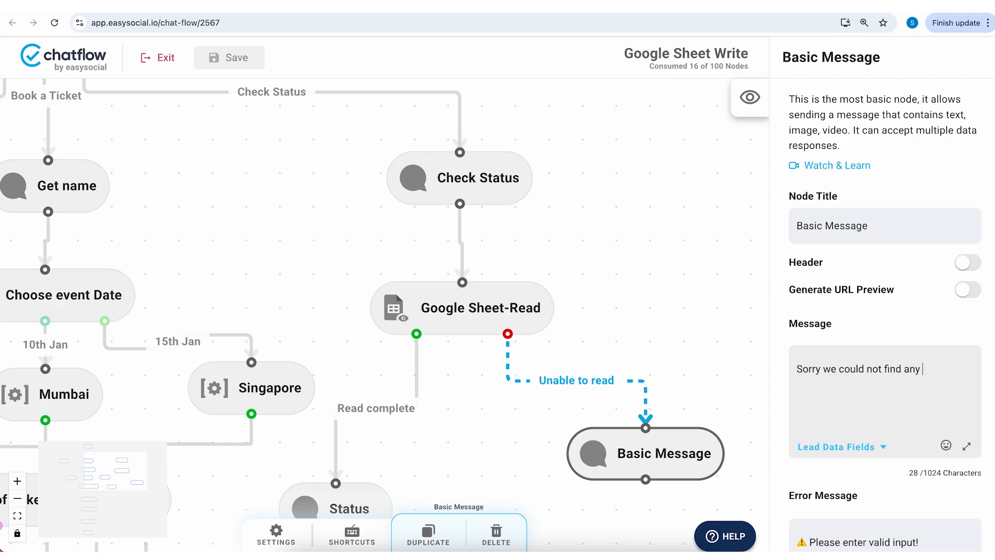
pyautogui.write('t g')
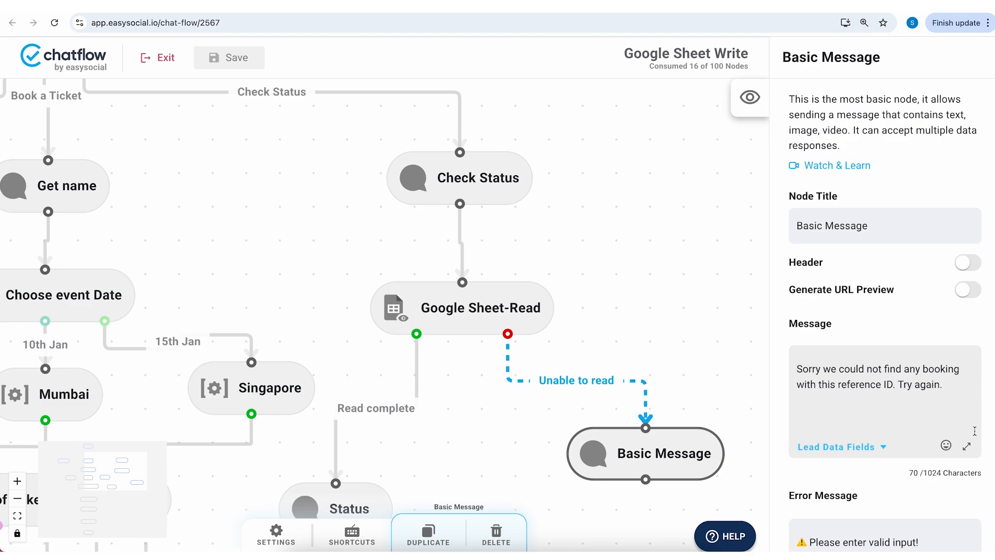
# - Make the error message node jump to the next message by linking it back to Check Status, and save the flow
pyautogui.scroll(-12, 941, 393)
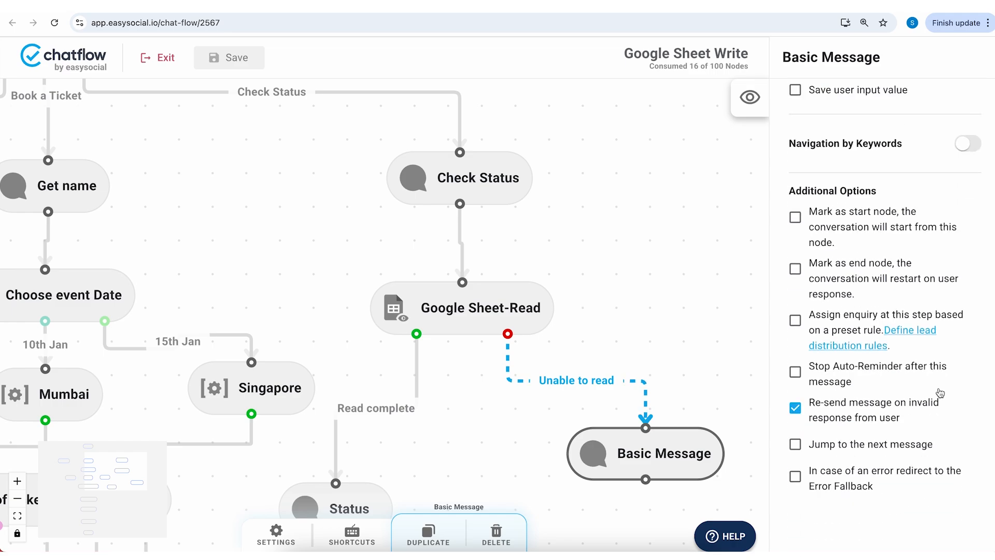
pyautogui.click(813, 447)
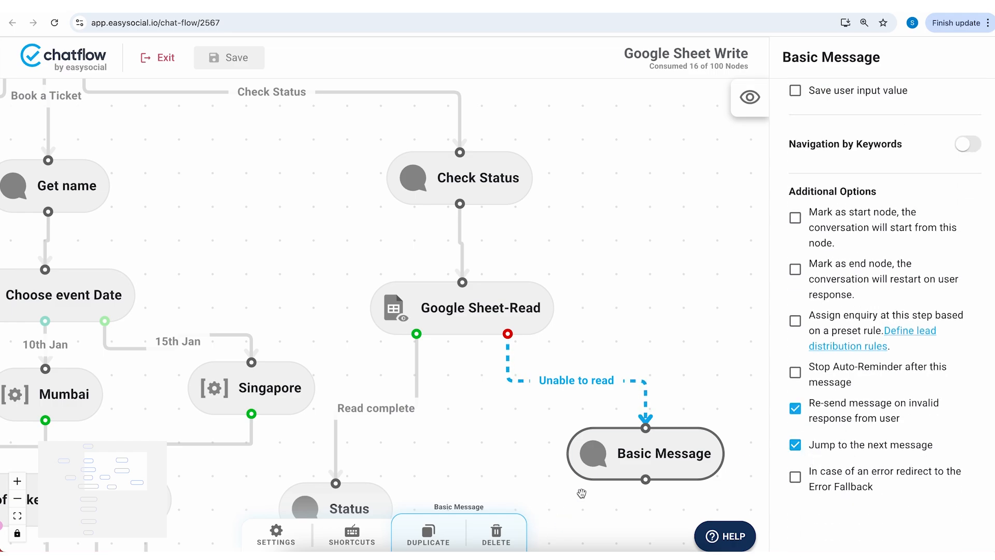
pyautogui.moveTo(581, 493); pyautogui.dragTo(530, 491)
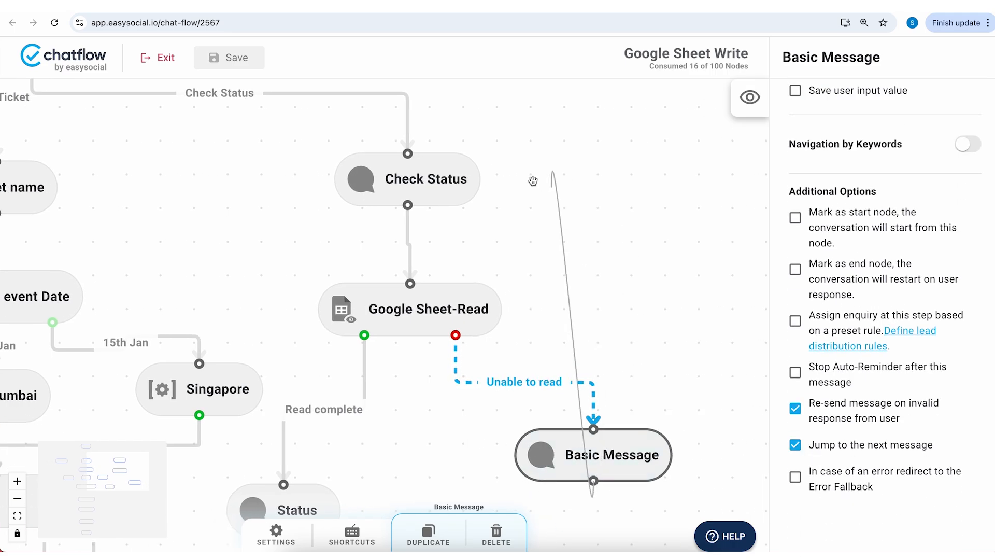
pyautogui.moveTo(532, 181); pyautogui.dragTo(408, 153)
pyautogui.click(243, 59)
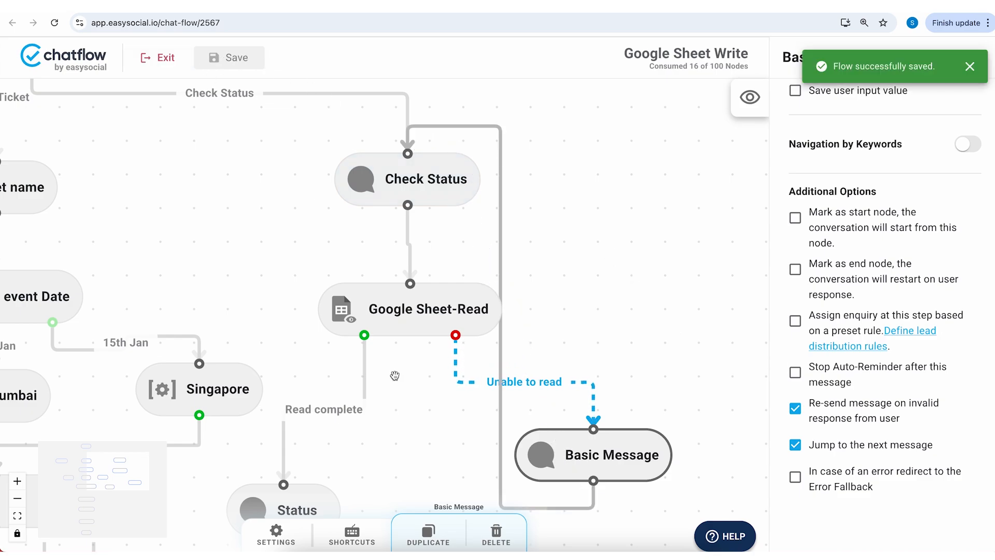
# - Switch to the WhatsApp chat, send "0" to start the chatbot and choose Check Status
pyautogui.click(623, 553)
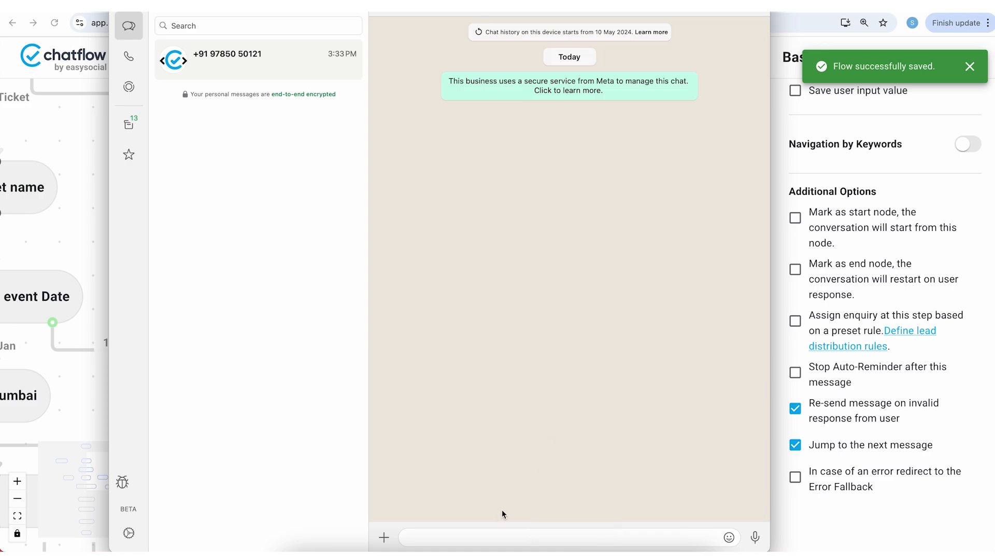
pyautogui.write('0')
pyautogui.press('Return')
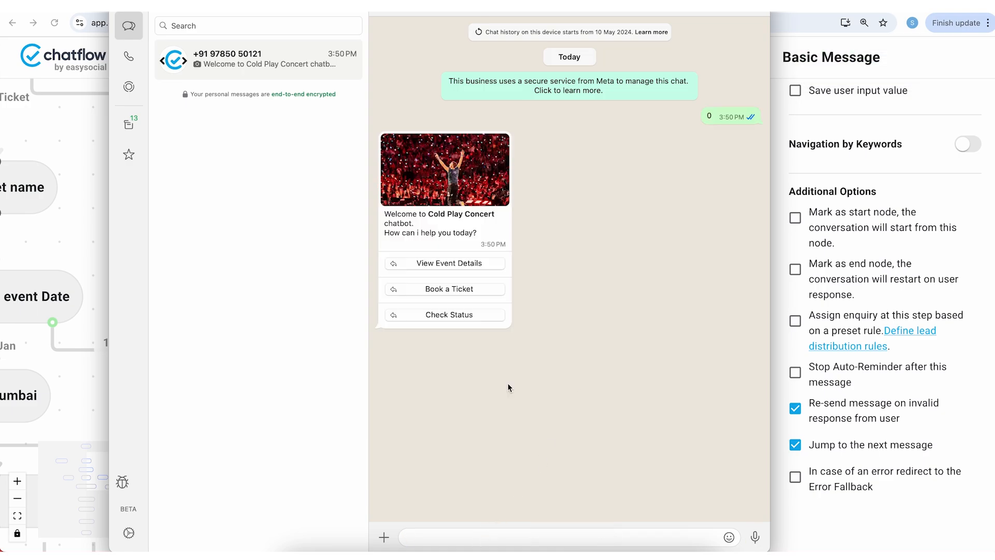
pyautogui.click(445, 318)
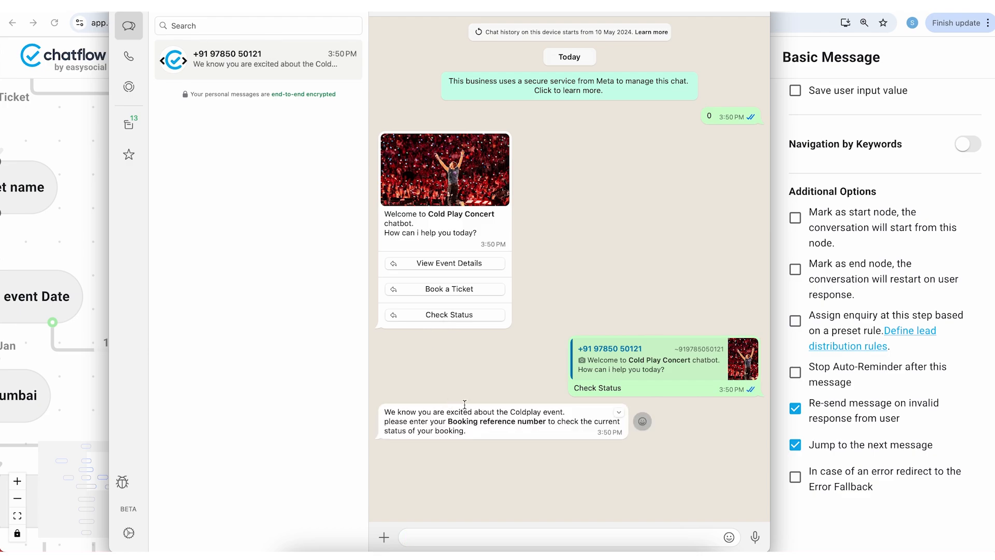
pyautogui.moveTo(452, 421); pyautogui.dragTo(542, 421)
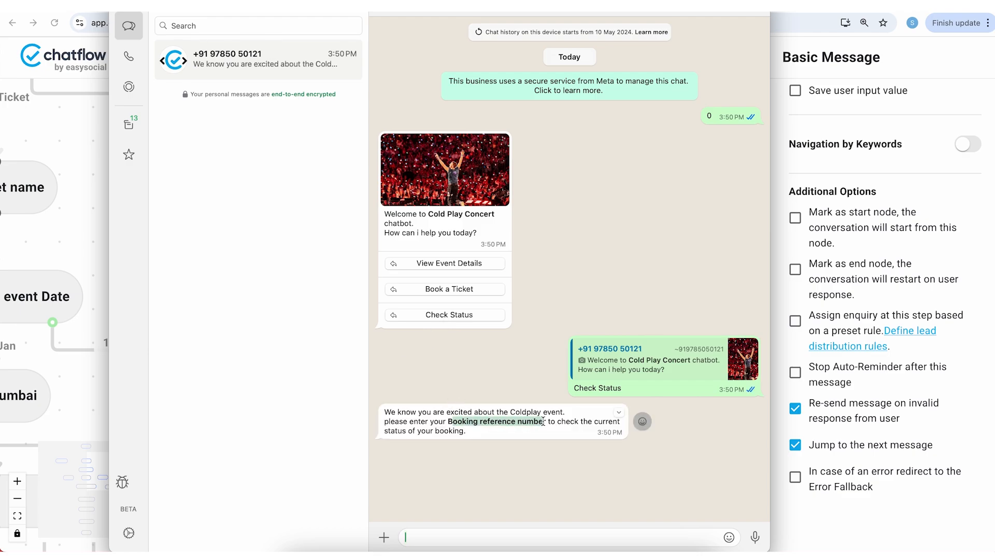
# - Switch to the Coldplay Concert sheet and copy the booking reference number in cell C2
pyautogui.click(76, 205)
pyautogui.hotkey('ctrl', 'Tab')
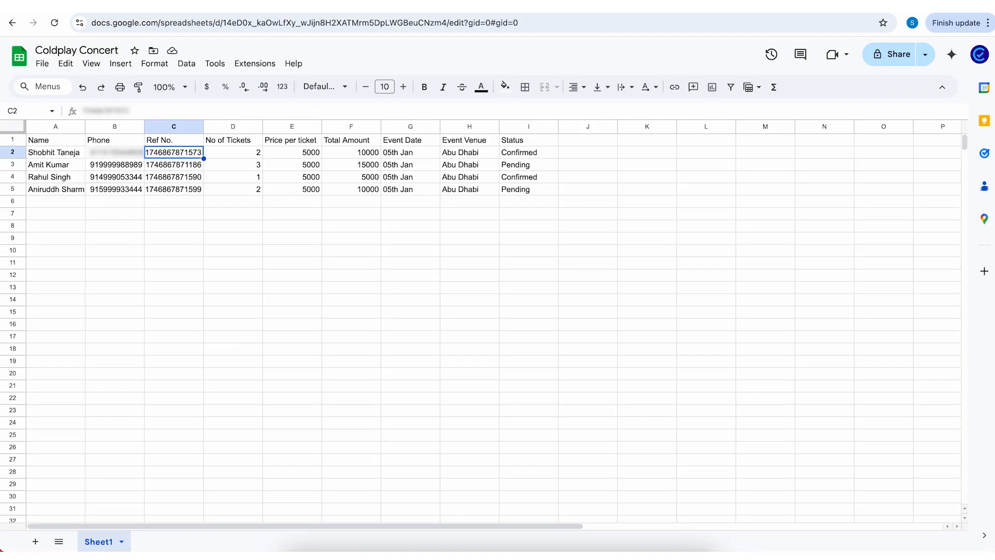
pyautogui.click(257, 163)
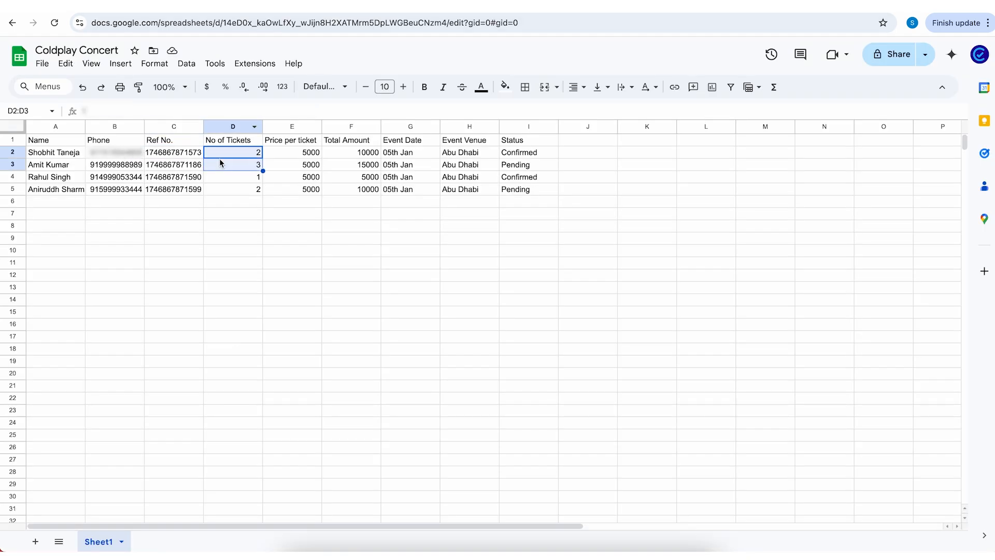
pyautogui.click(193, 153)
pyautogui.hotkey('ctrl', 'c')
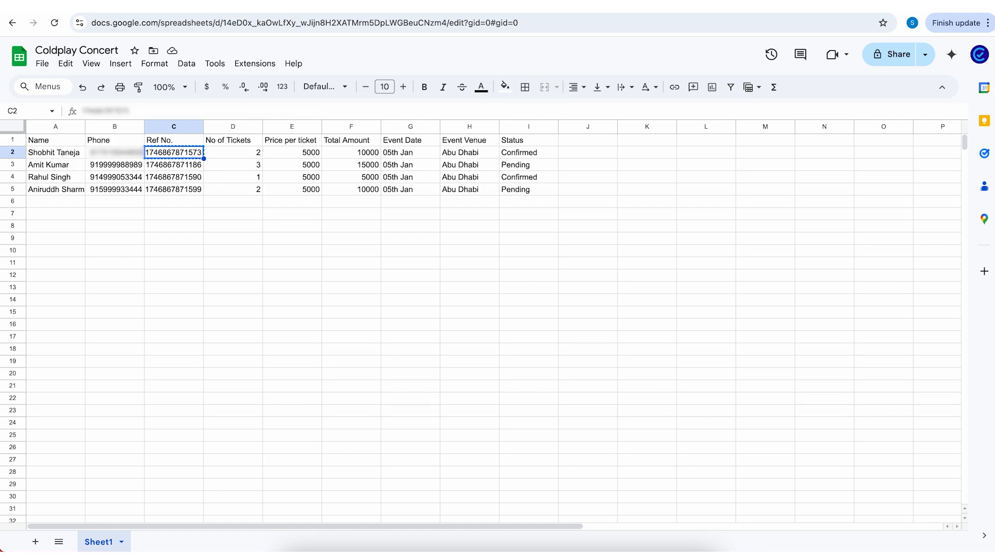
# - Switch back to the WhatsApp chat and send the copied booking reference number to the chatbot
pyautogui.click(622, 548)
pyautogui.press('super+v')
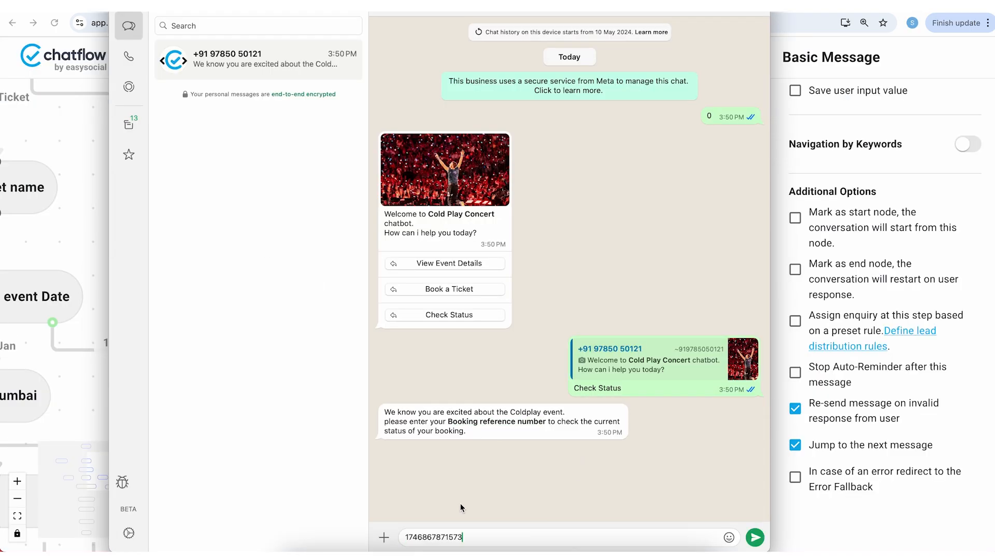
pyautogui.press('Return')
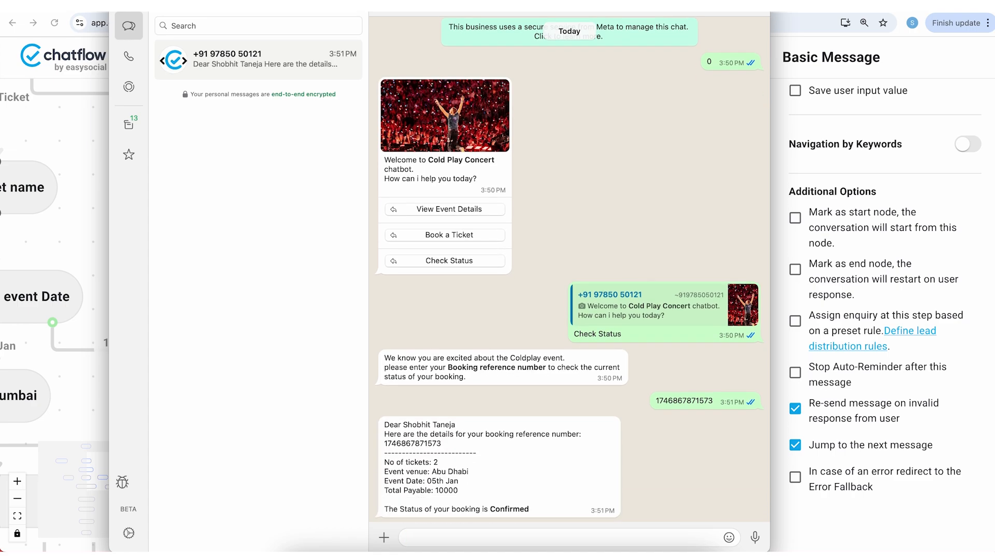
# - Compare the booking details in the chatbot's reply with row 2 of the Coldplay Concert sheet
pyautogui.moveTo(407, 419); pyautogui.dragTo(463, 511)
pyautogui.click(450, 472)
pyautogui.doubleClick(691, 397)
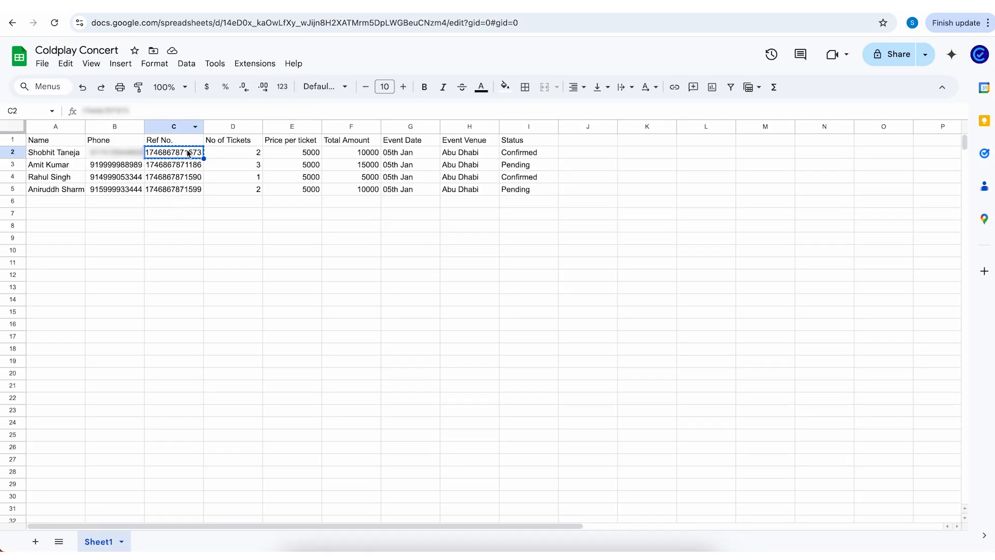
pyautogui.hotkey('ctrl', 'c')
pyautogui.click(75, 155)
pyautogui.click(119, 154)
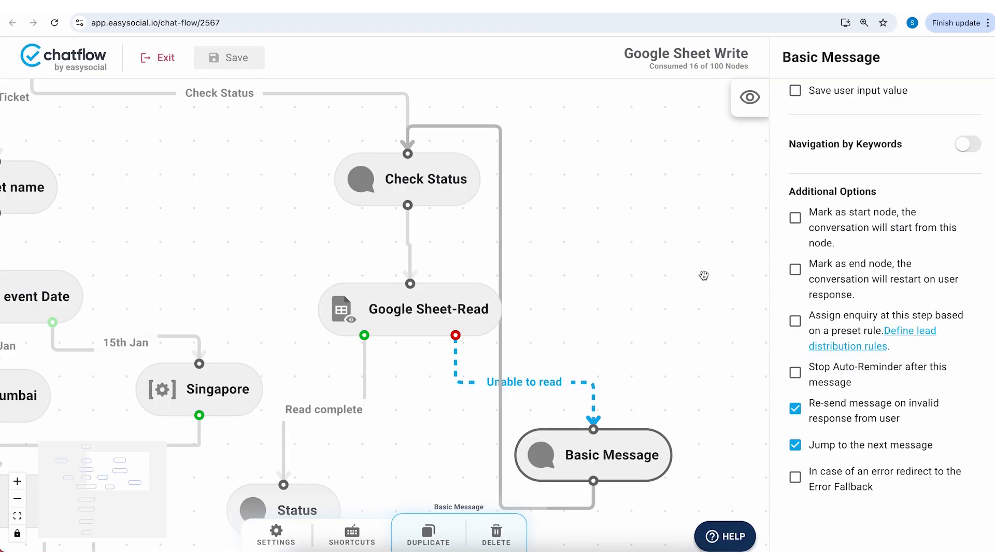
# - Review the Status node's message template in the flow against the chatbot's reply in WhatsApp
pyautogui.click(703, 275)
pyautogui.click(319, 494)
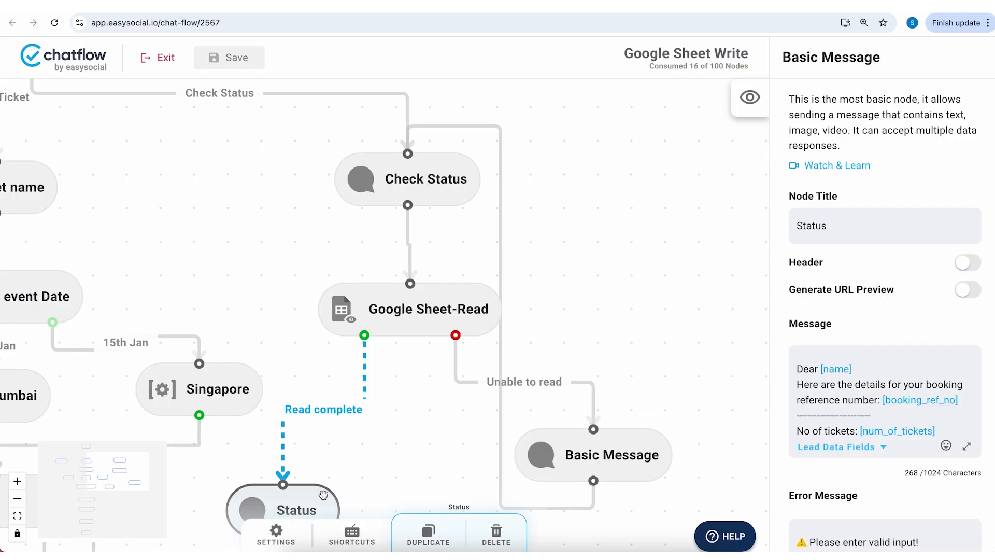
pyautogui.scroll(-1, 867, 414)
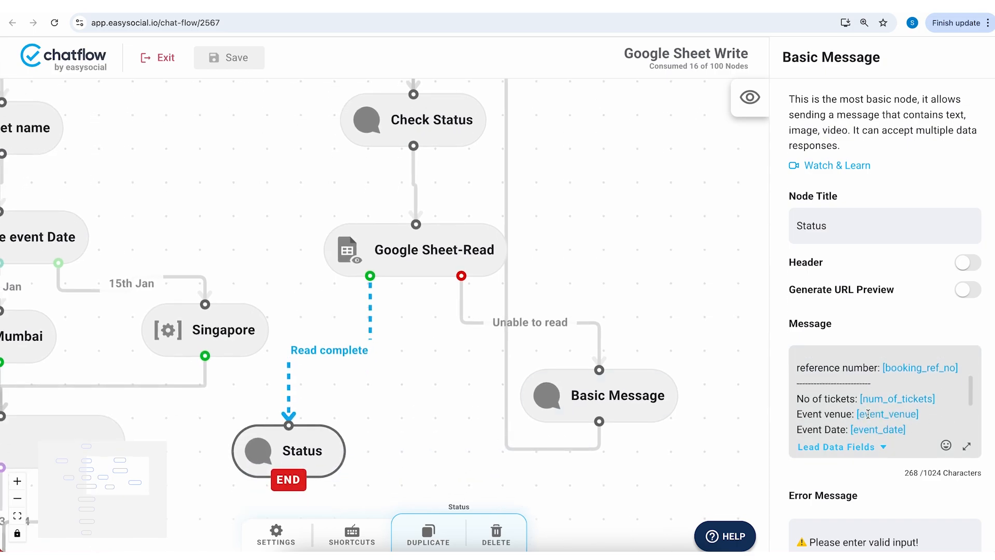
pyautogui.scroll(-4, 868, 415)
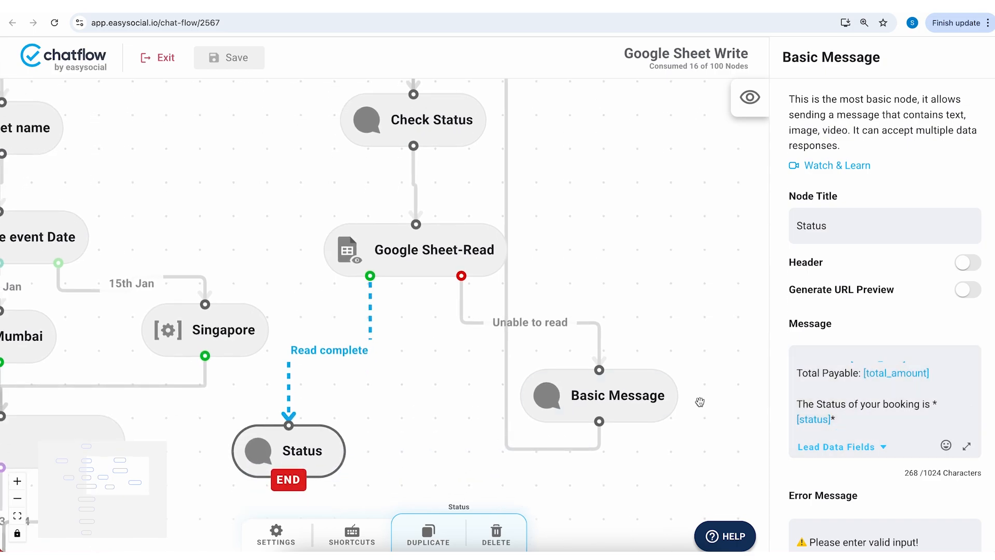
pyautogui.click(622, 556)
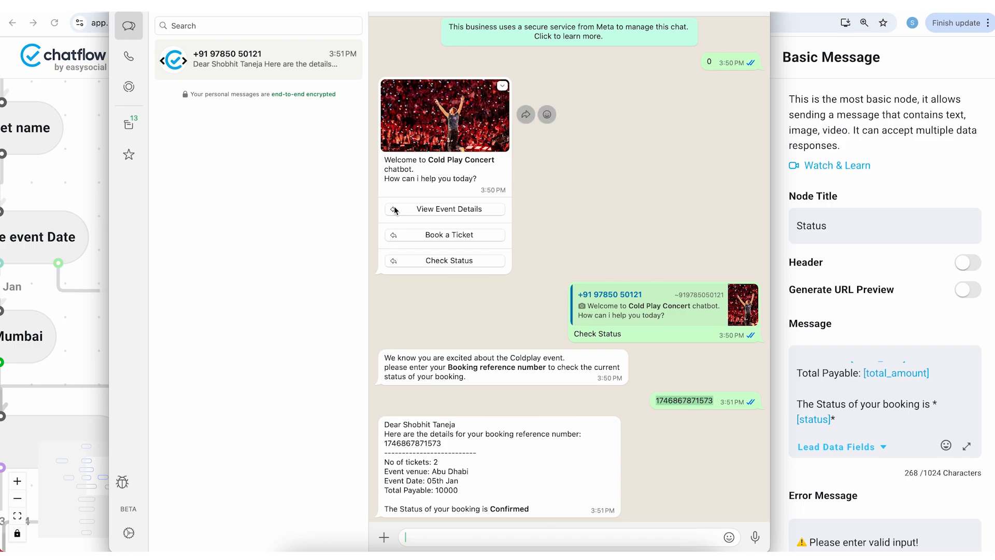
pyautogui.click(77, 171)
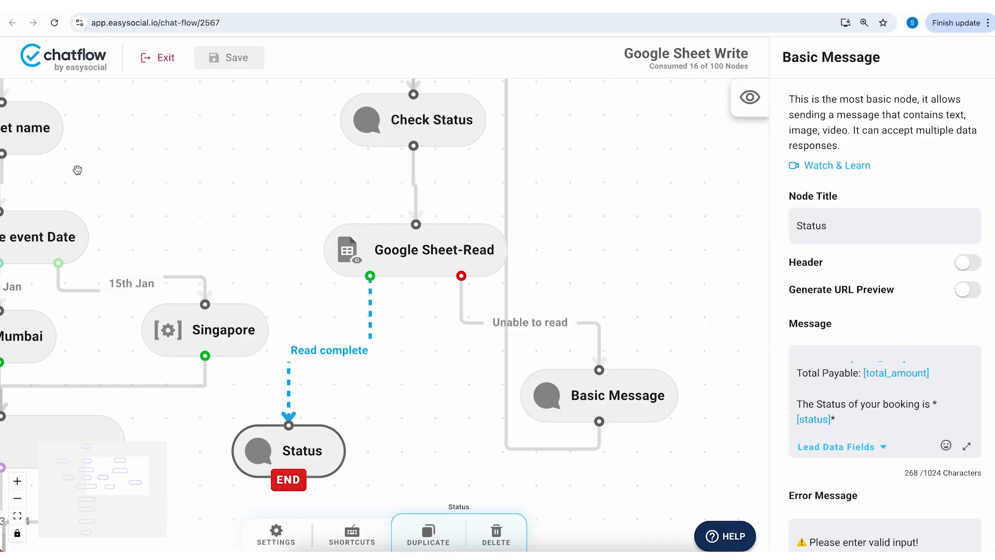
# - Switch to the Coldplay Concert sheet and copy the booking reference number in cell C4
pyautogui.click(207, 5)
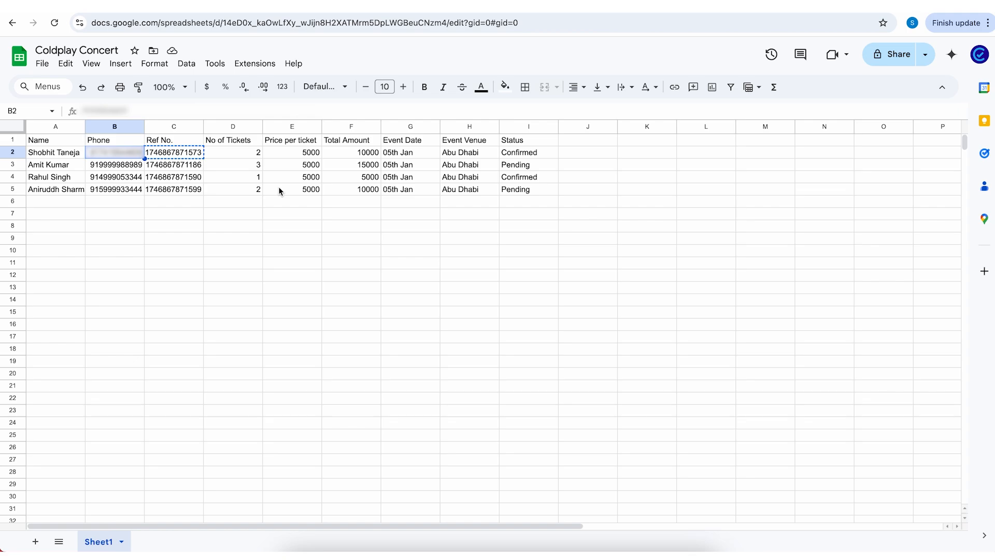
pyautogui.click(180, 179)
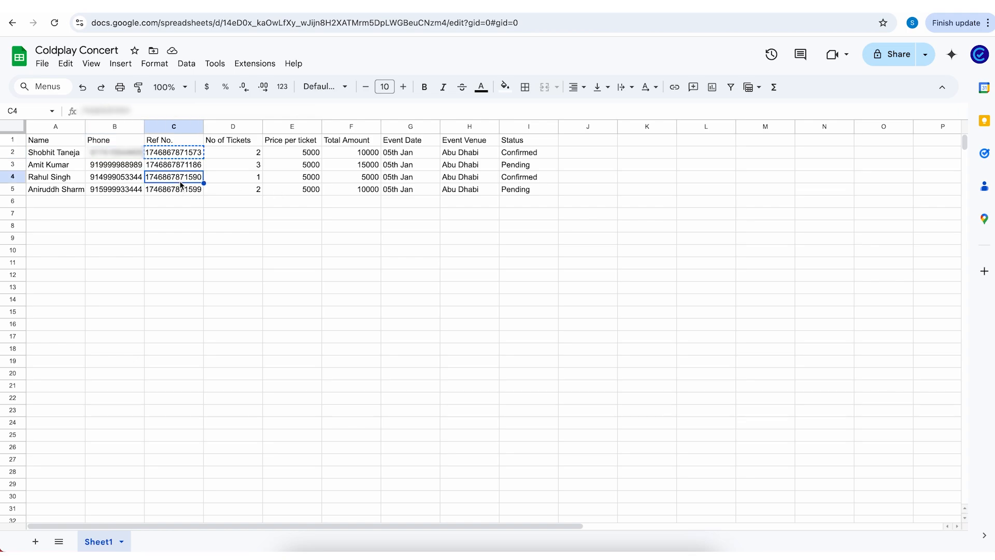
pyautogui.press('Escape')
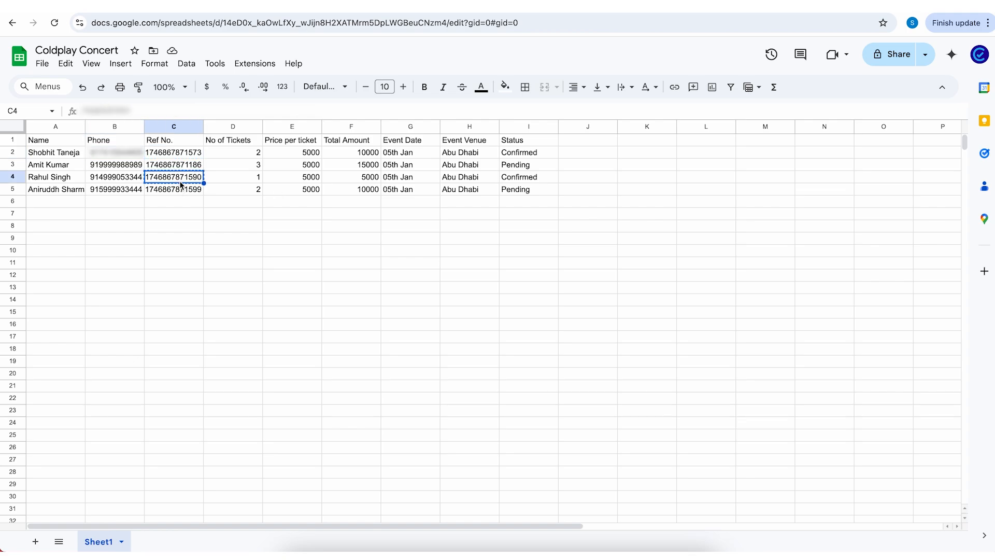
# - Return to the WhatsApp chat, restart the chatbot by sending "hi" and choose Check Status
pyautogui.click(270, 6)
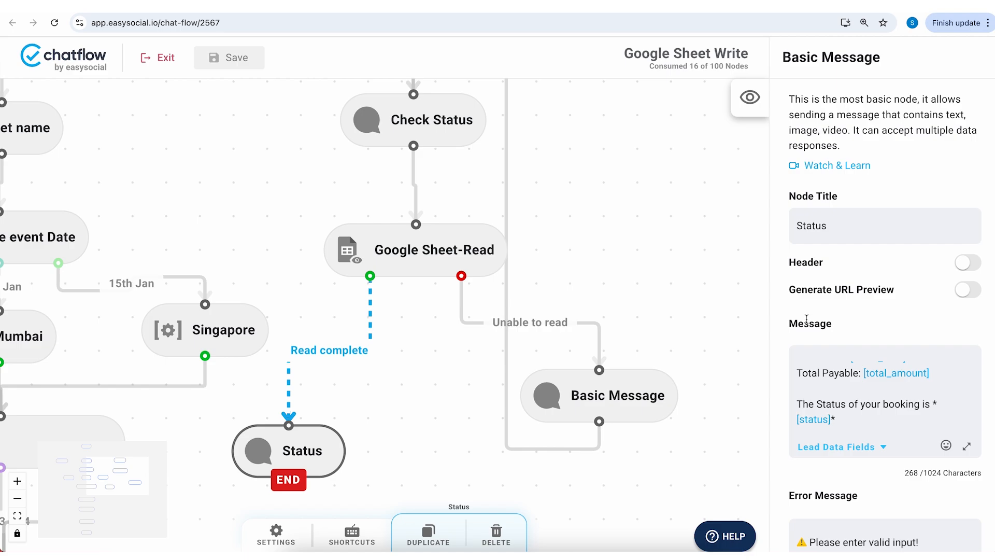
pyautogui.click(622, 556)
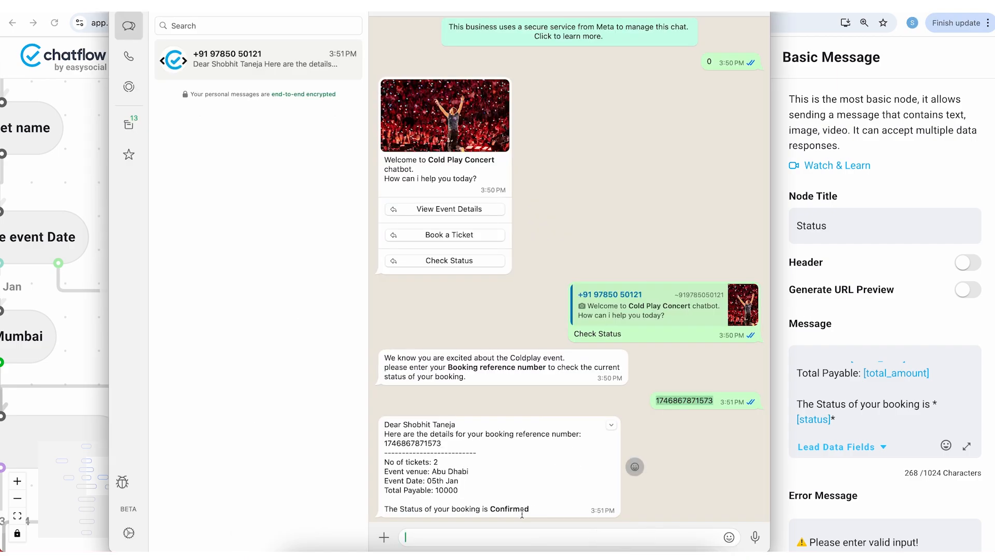
pyautogui.write('hi')
pyautogui.press('Return')
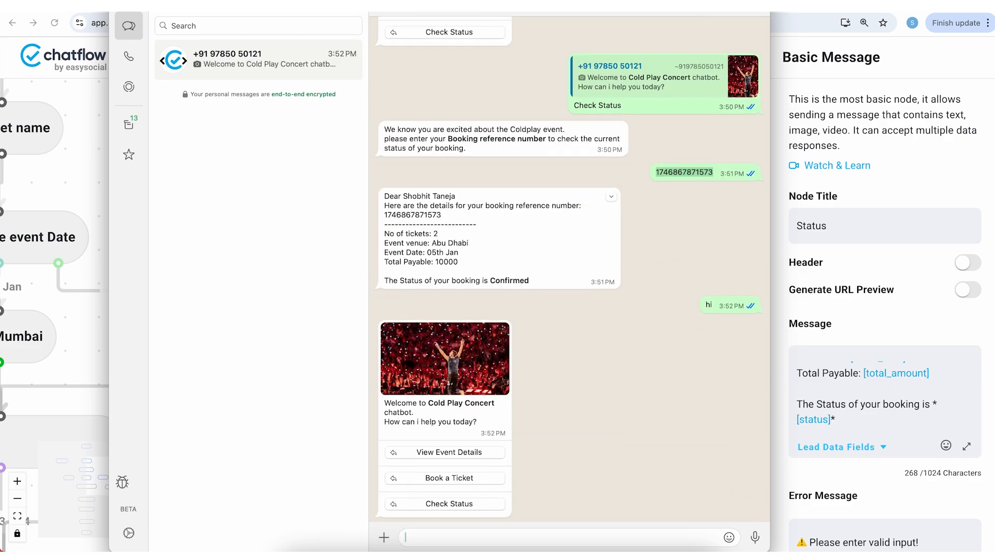
pyautogui.click(436, 503)
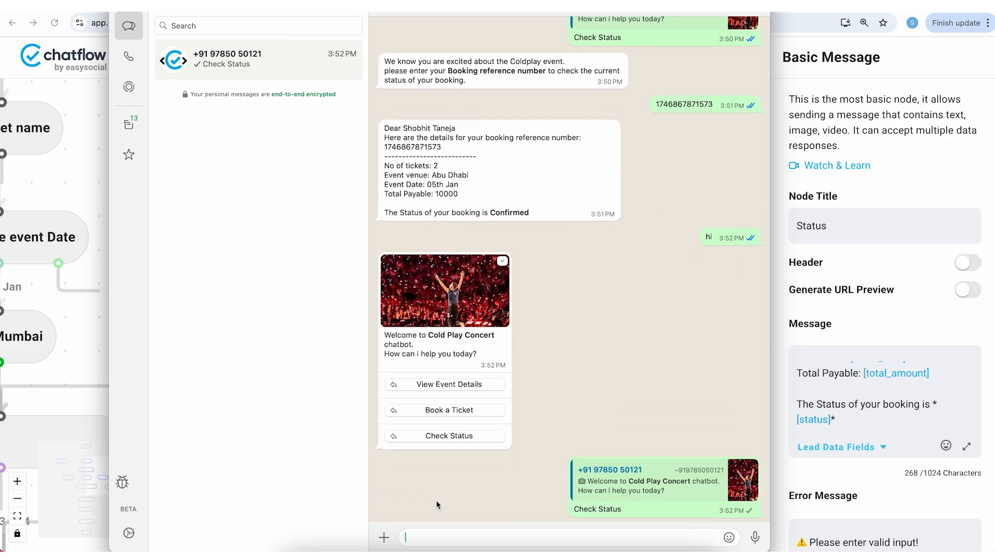
# - Send the copied booking reference number to the chatbot and review the booking details in its reply
pyautogui.hotkey('ctrl', 'v')
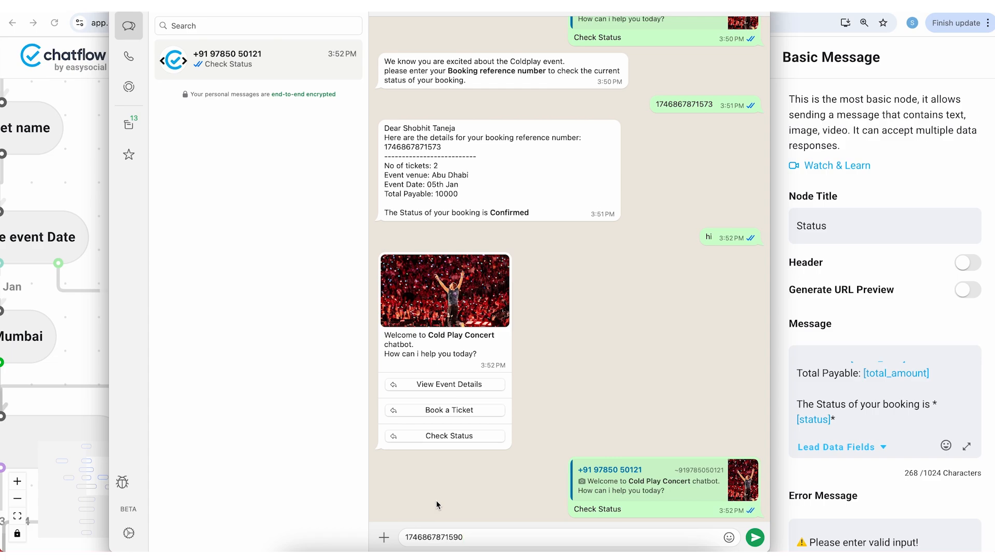
pyautogui.press('Return')
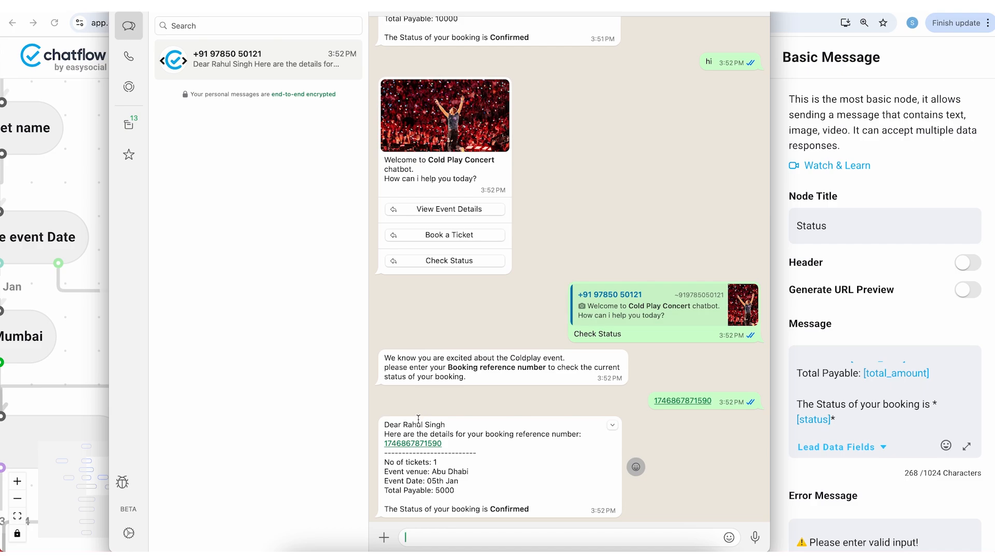
pyautogui.moveTo(407, 423); pyautogui.dragTo(510, 495)
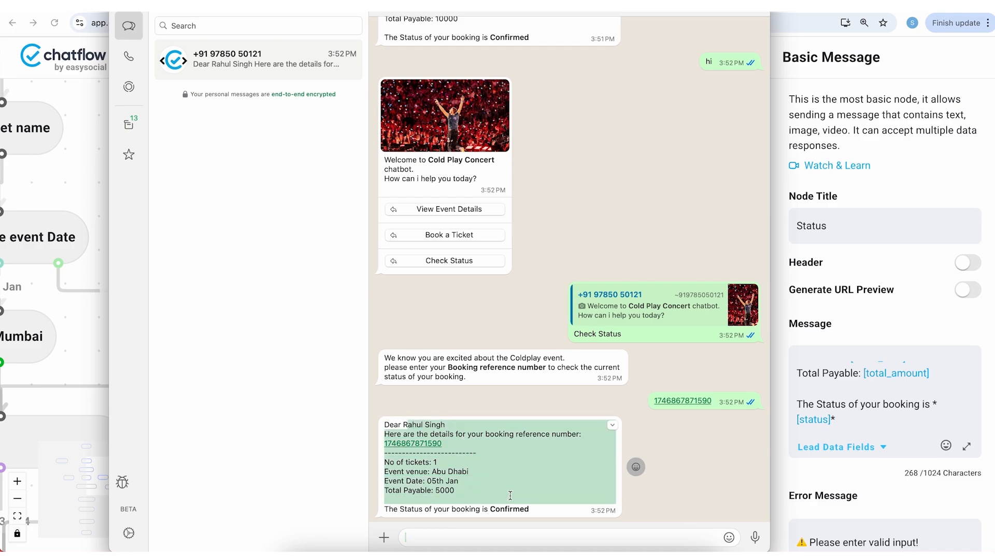
pyautogui.click(510, 494)
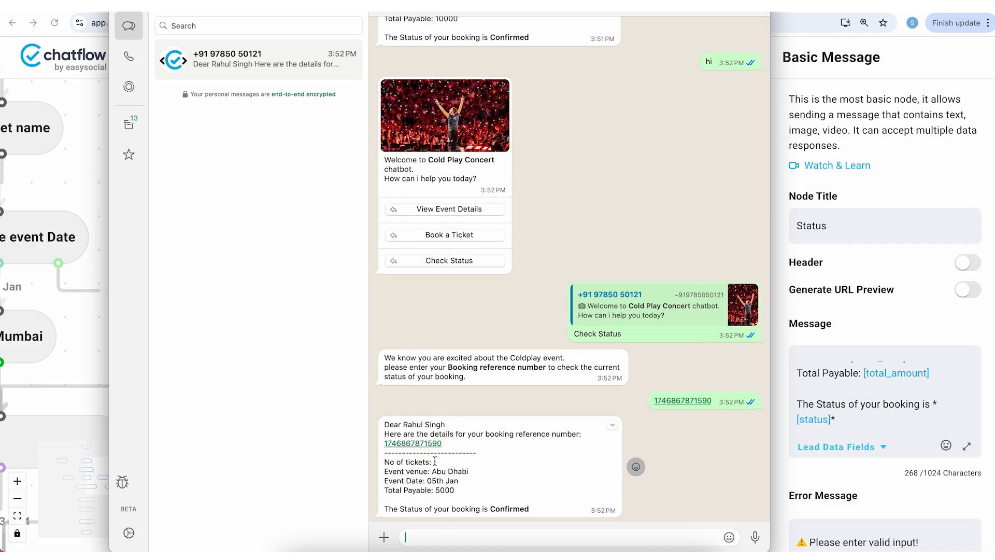
pyautogui.moveTo(435, 460); pyautogui.dragTo(451, 472)
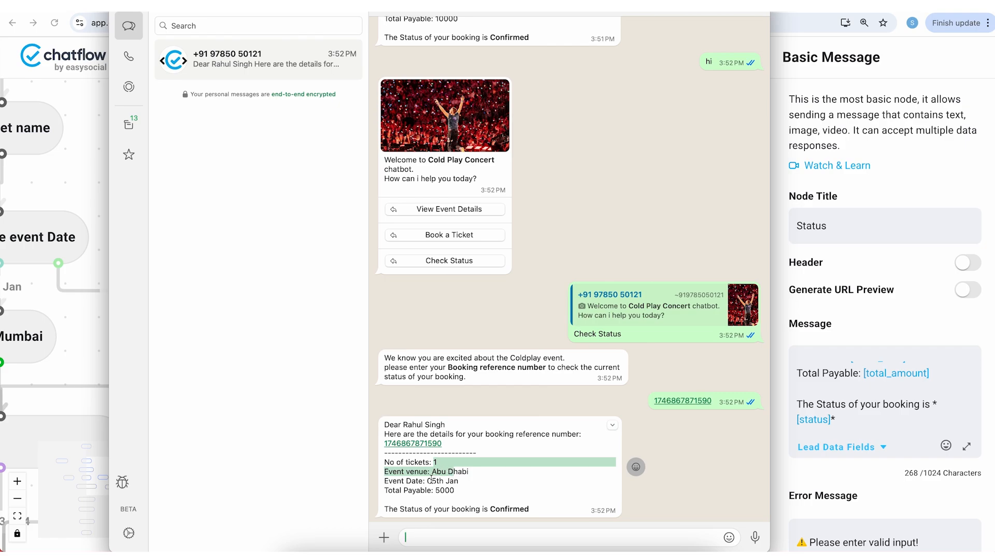
pyautogui.click(448, 488)
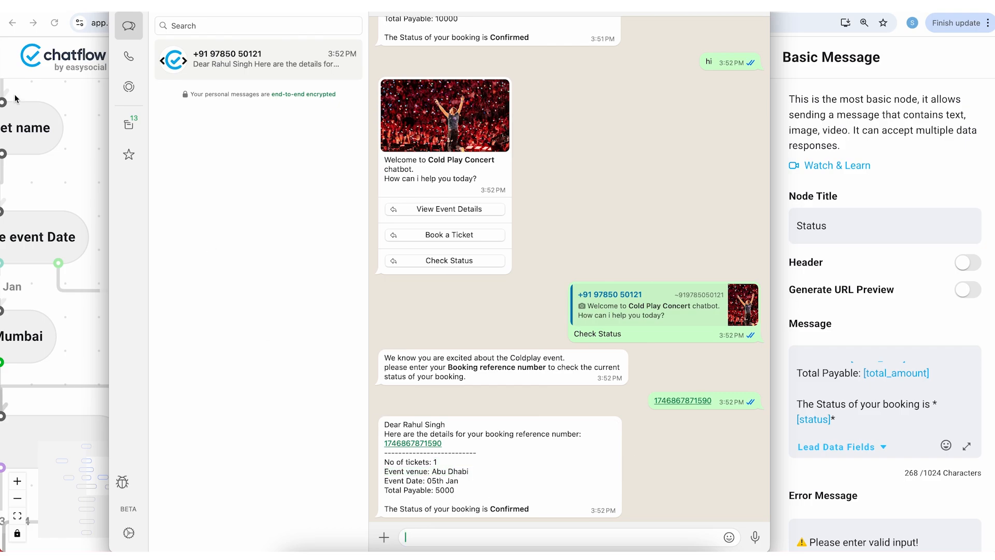
# - Switch to the Coldplay Concert sheet and compare row 4, from name through status, with the chatbot's reply
pyautogui.click(97, 101)
pyautogui.click(343, 6)
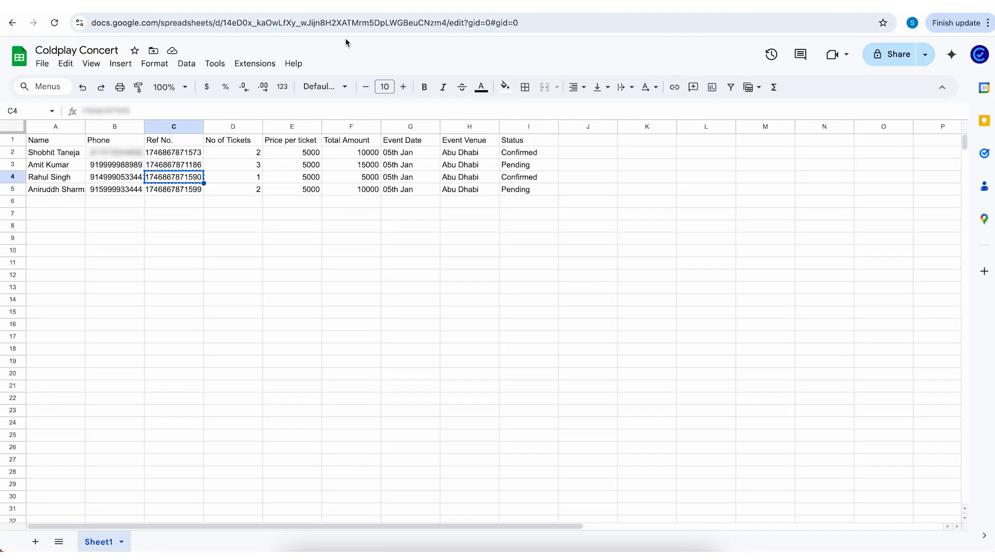
pyautogui.hotkey('ctrl', 'c')
pyautogui.click(75, 178)
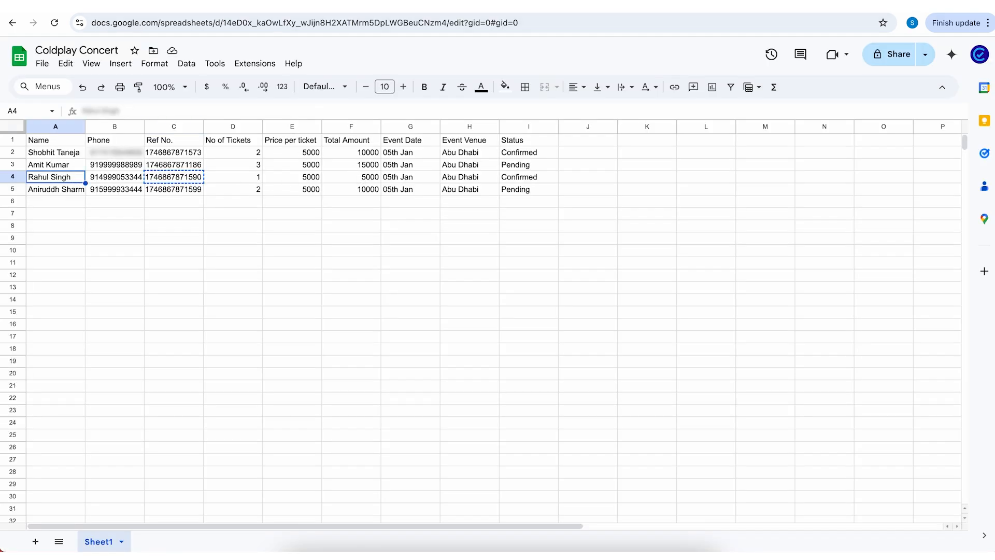
pyautogui.press('Right')
pyautogui.press('Right')
pyautogui.press('Right')
pyautogui.press('Left')
pyautogui.press('Right')
pyautogui.press('Right')
pyautogui.press('Left')
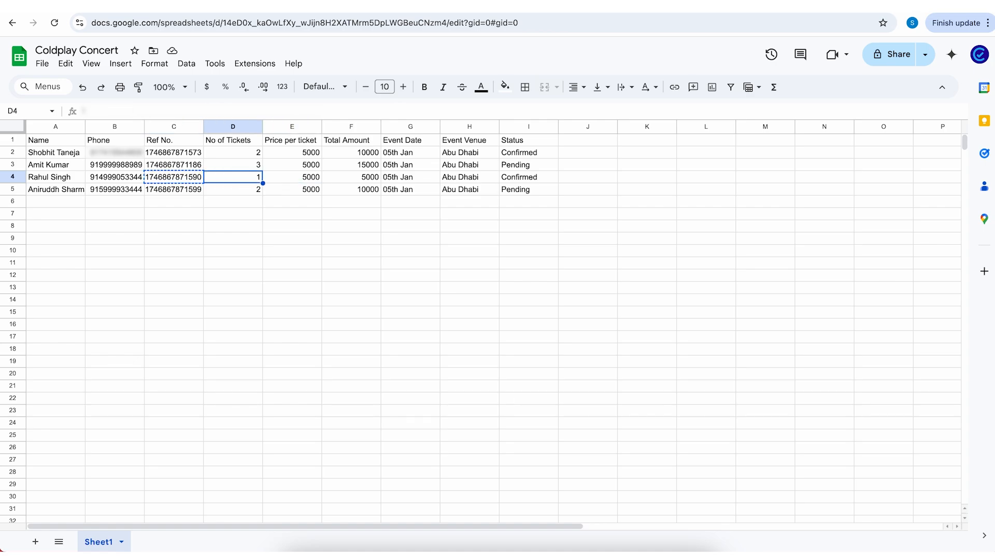
pyautogui.press('Right')
pyautogui.press('Right')
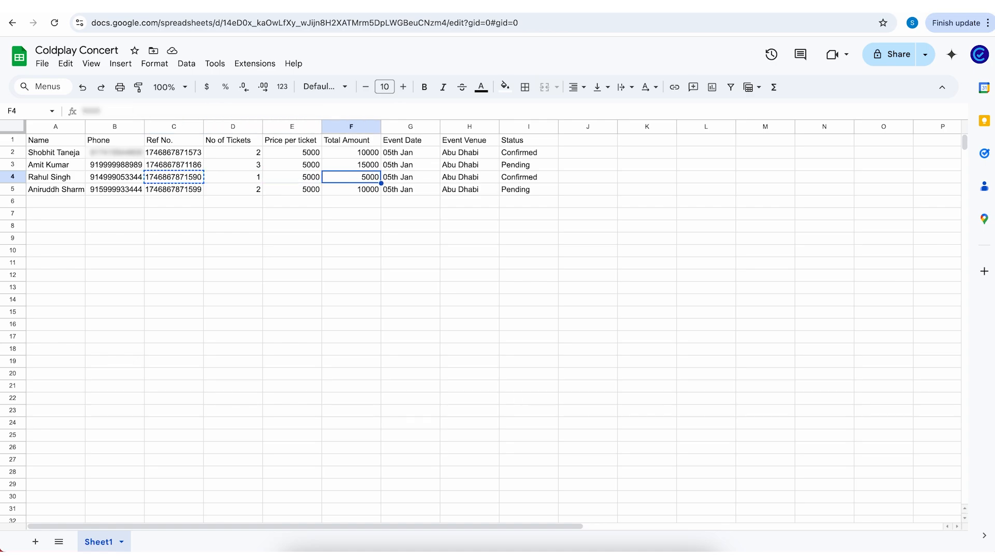
pyautogui.press('Right')
pyautogui.press('Right')
pyautogui.press('Right')
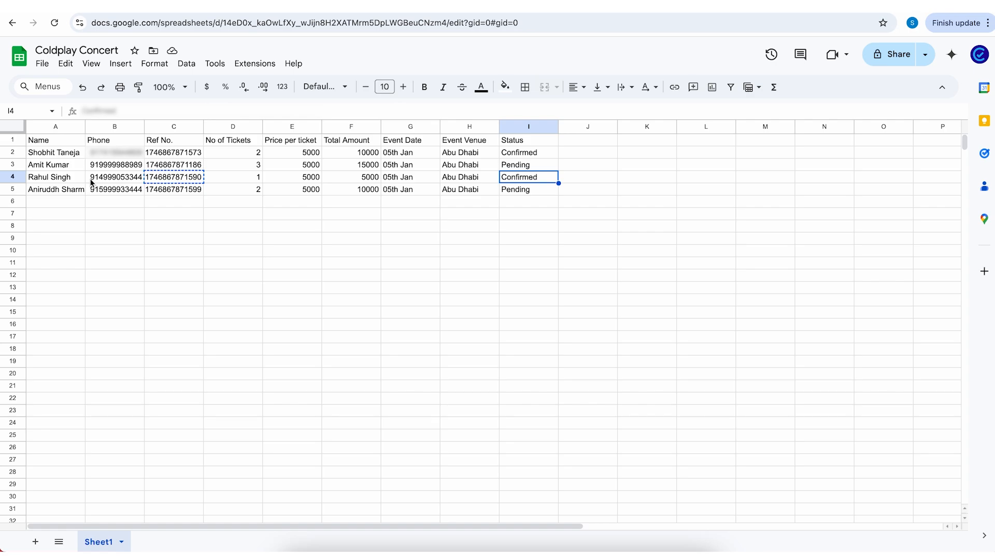
# - Examine how phone numbers pair with booking reference numbers in rows 2 and 3 of the sheet
pyautogui.click(123, 156)
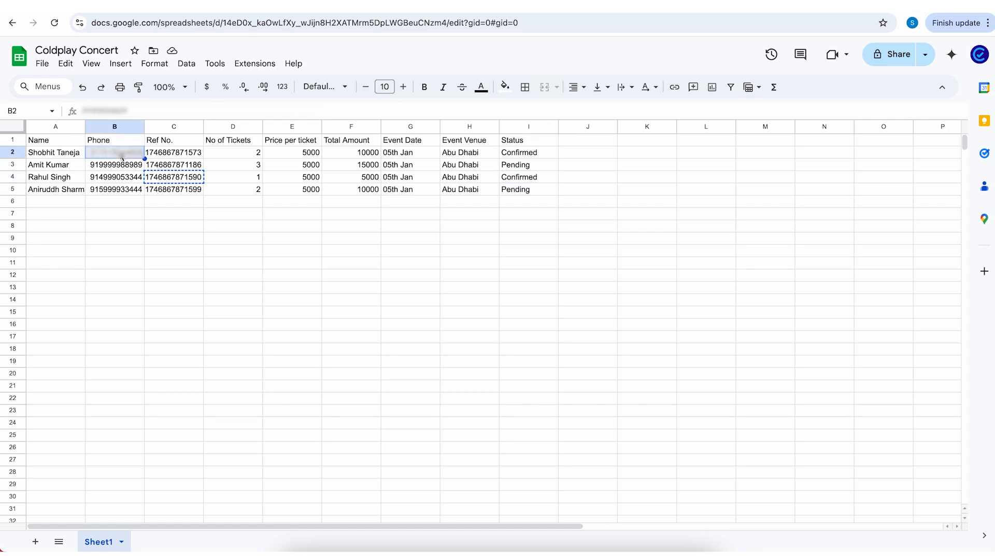
pyautogui.click(182, 157)
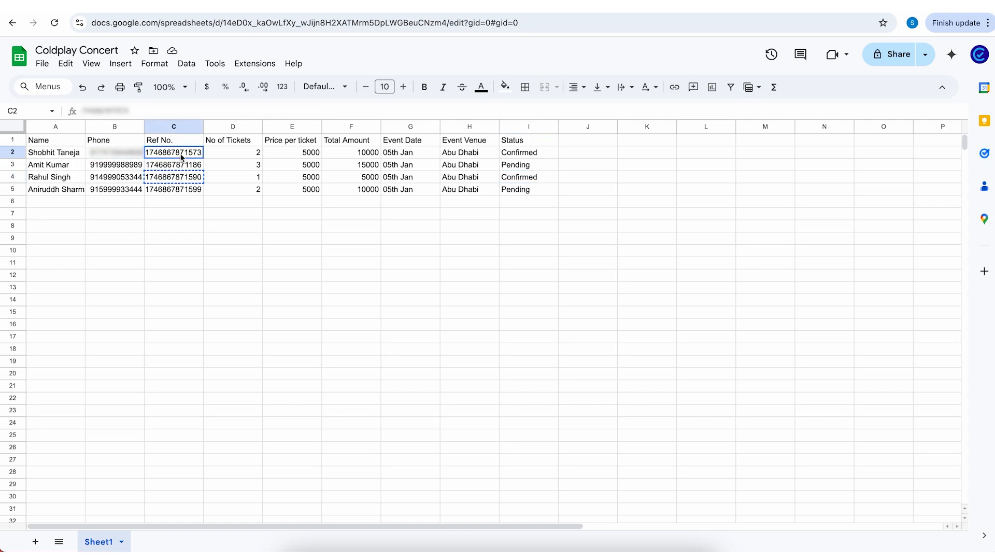
pyautogui.click(119, 157)
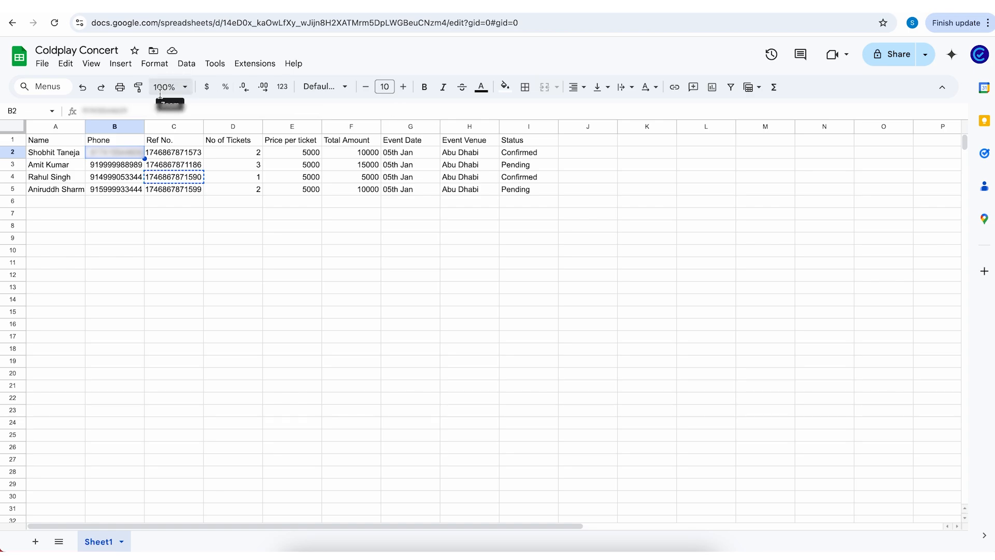
pyautogui.click(170, 169)
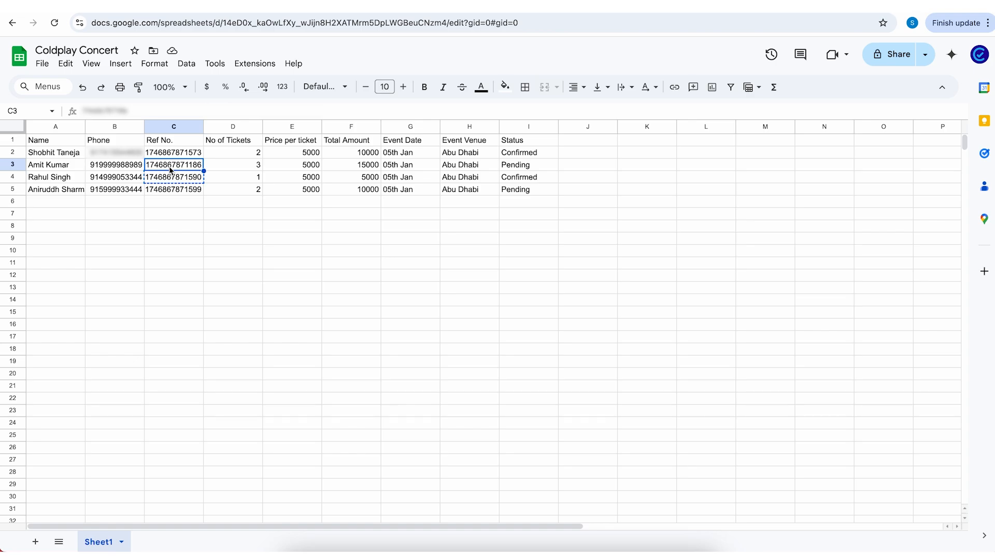
pyautogui.click(112, 170)
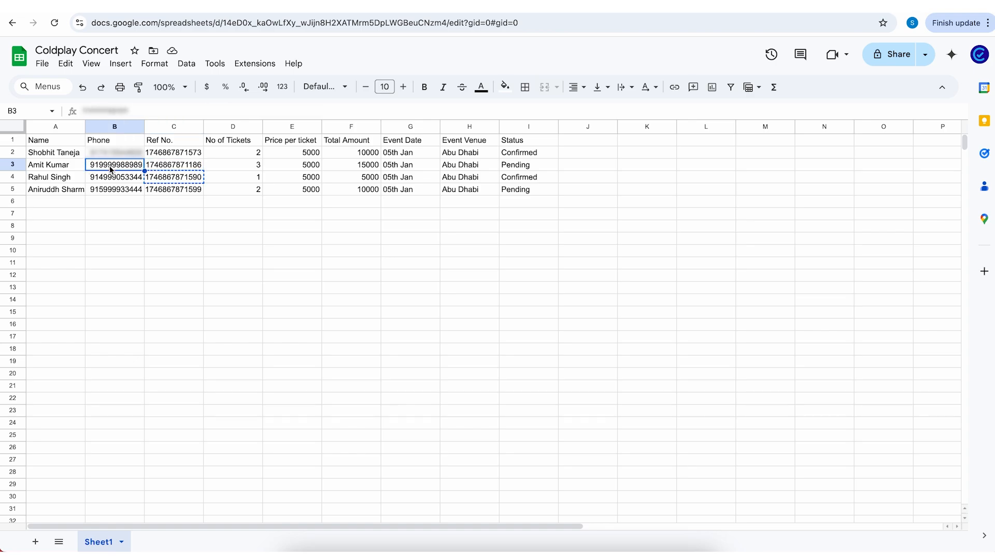
pyautogui.click(172, 171)
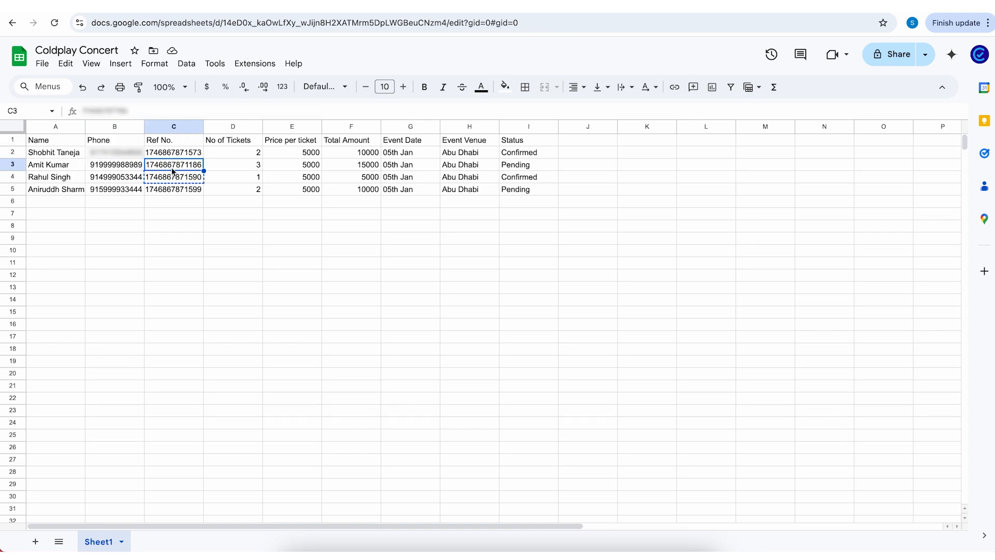
pyautogui.click(174, 151)
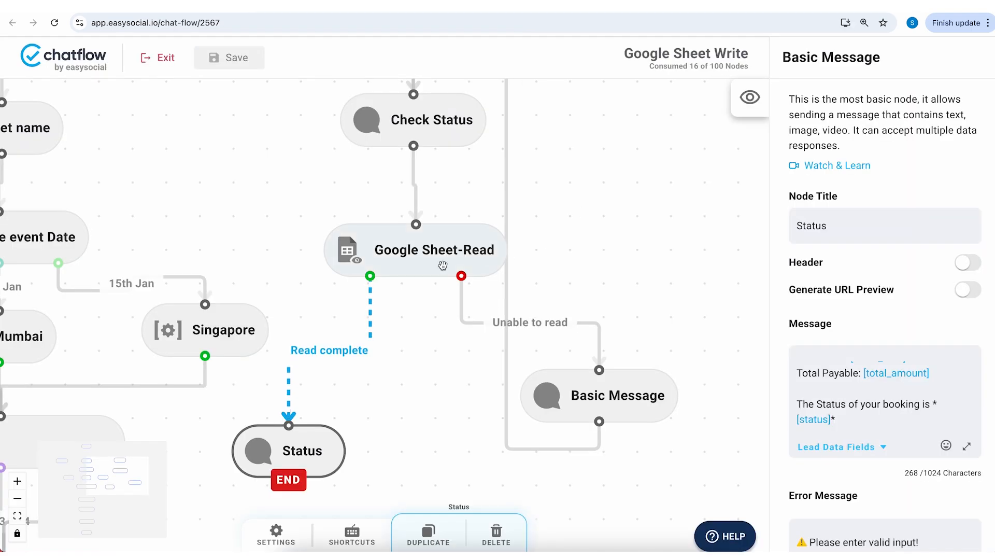
# - Switch to the chatbot flow and add a second validation on column B to the Google Sheet-Read node
pyautogui.click(432, 265)
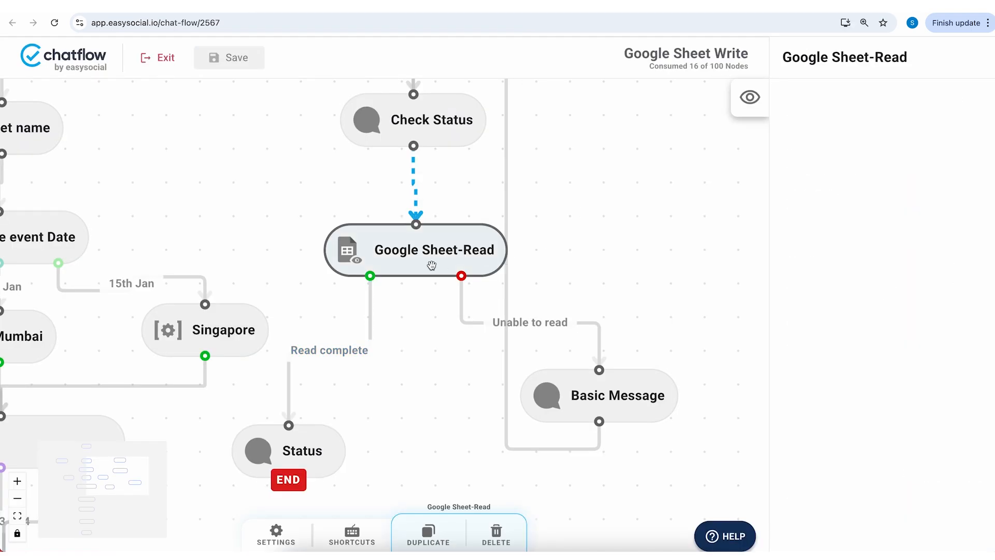
pyautogui.scroll(-4, 888, 271)
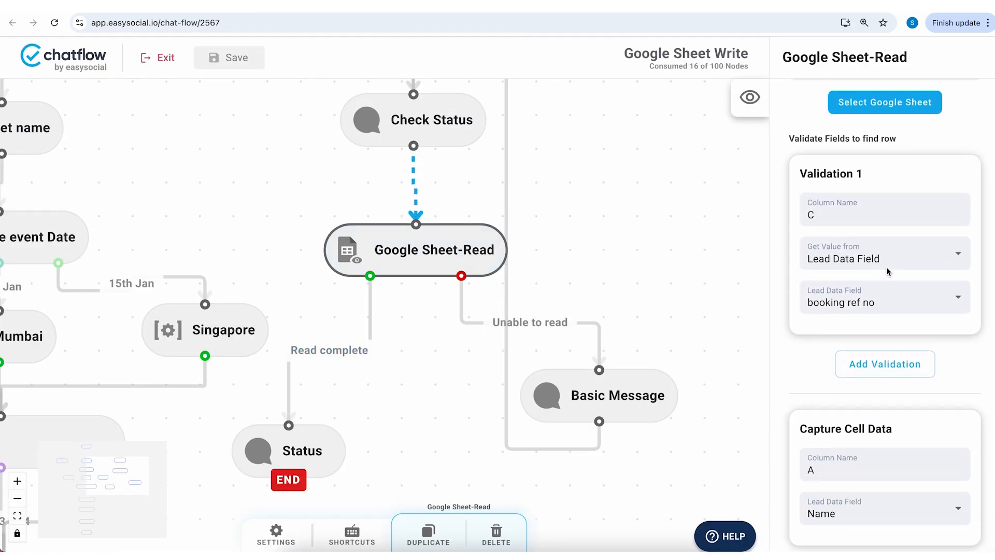
pyautogui.click(882, 361)
pyautogui.scroll(-1, 880, 366)
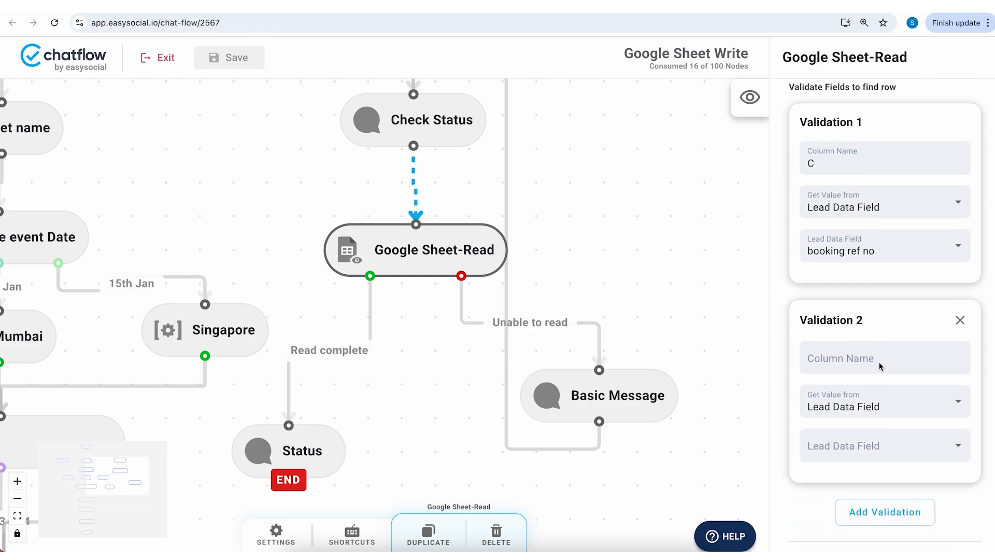
pyautogui.click(878, 359)
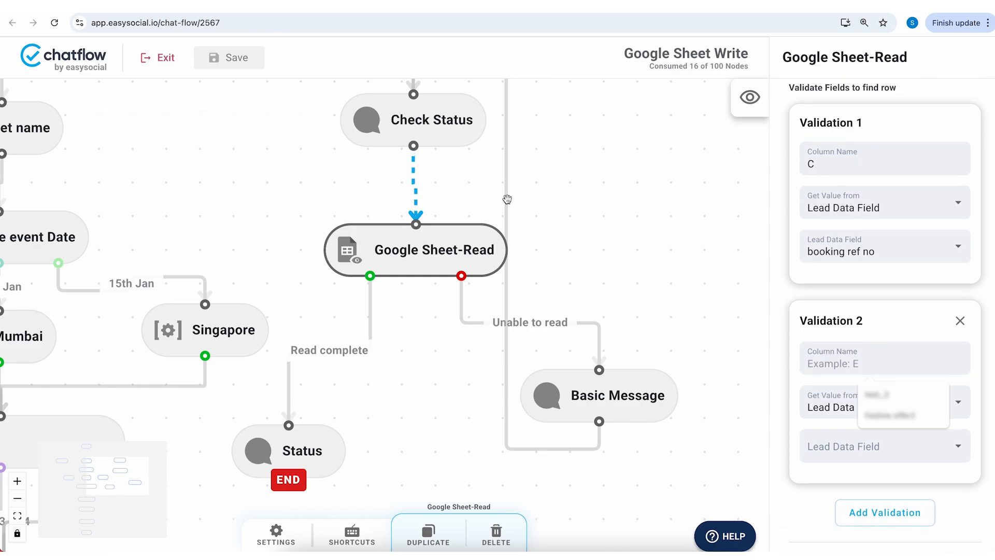
pyautogui.click(156, 5)
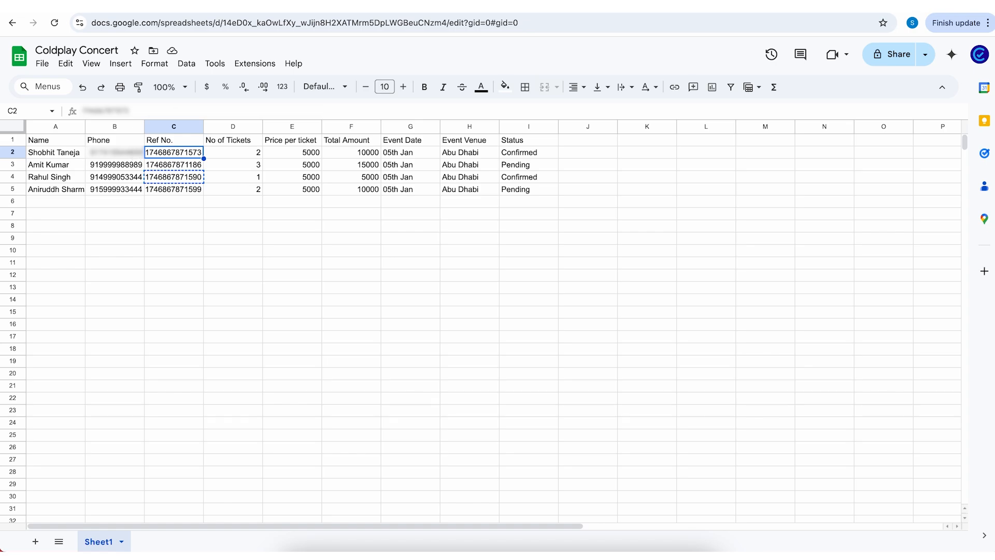
pyautogui.hotkey('ctrl', 'shift', 'Tab')
pyautogui.write('B')
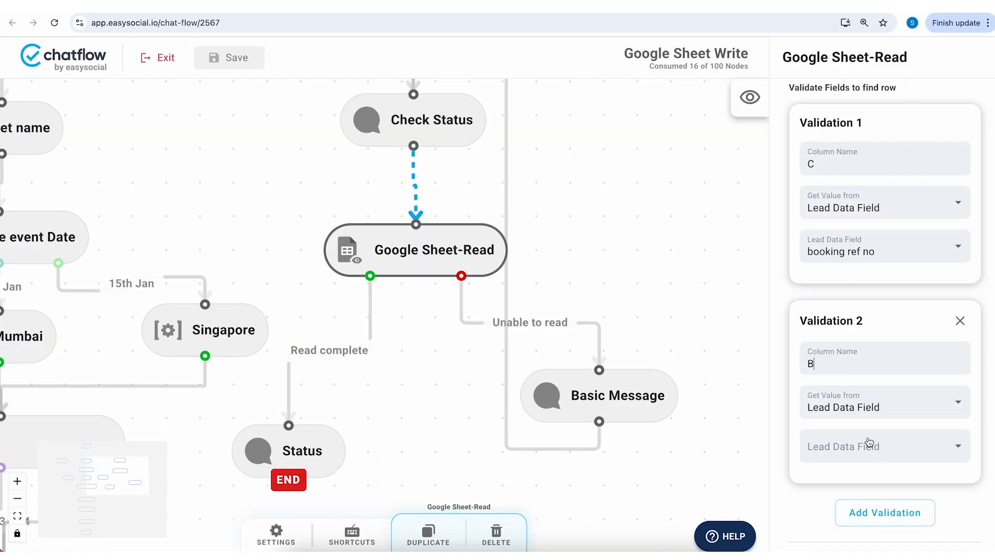
# - Set Validation 2's lead data field to Contact Number and save the flow
pyautogui.click(846, 451)
pyautogui.scroll(-3, 881, 220)
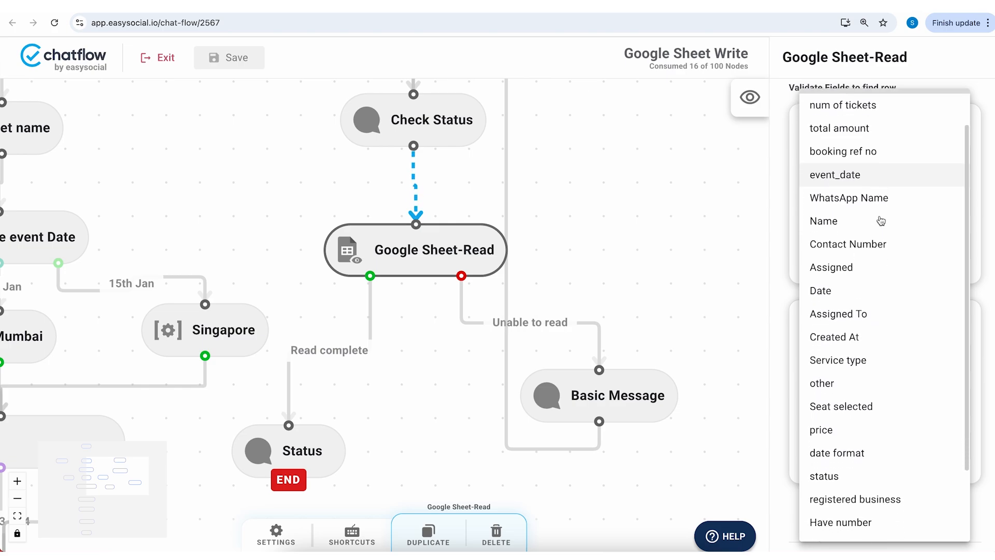
pyautogui.scroll(3, 881, 221)
pyautogui.click(867, 289)
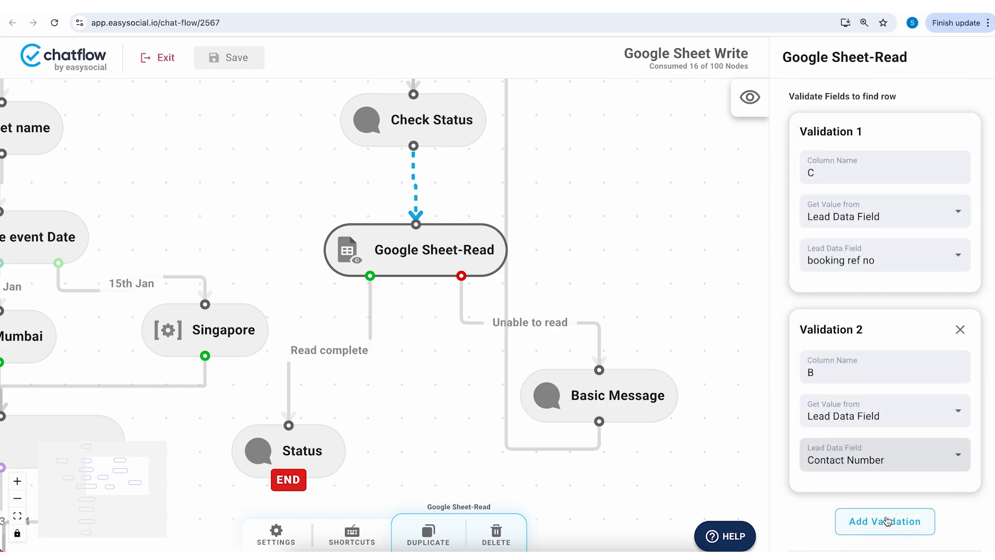
pyautogui.scroll(1, 883, 498)
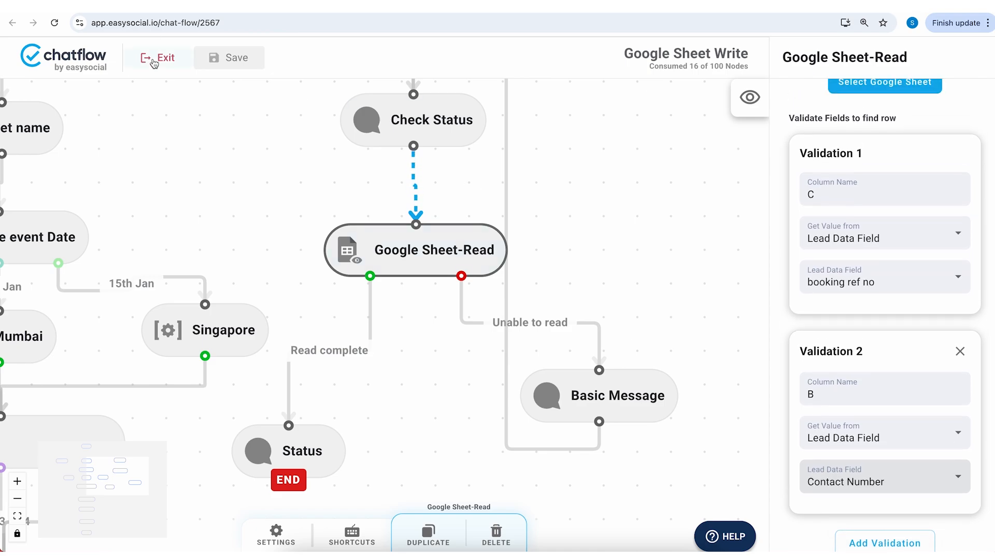
pyautogui.click(239, 60)
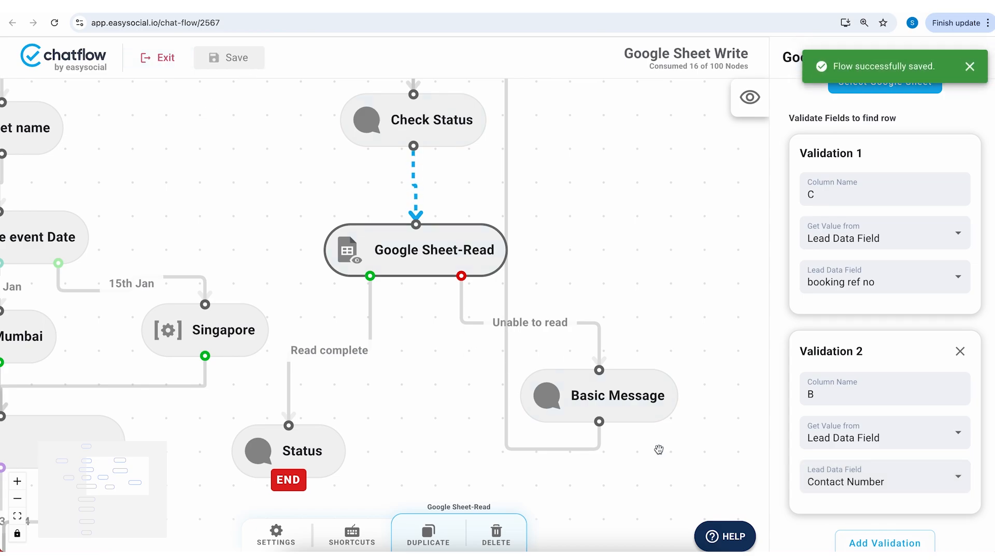
# - Switch to the WhatsApp chat and copy the last booking reference number sent to the chatbot
pyautogui.click(645, 543)
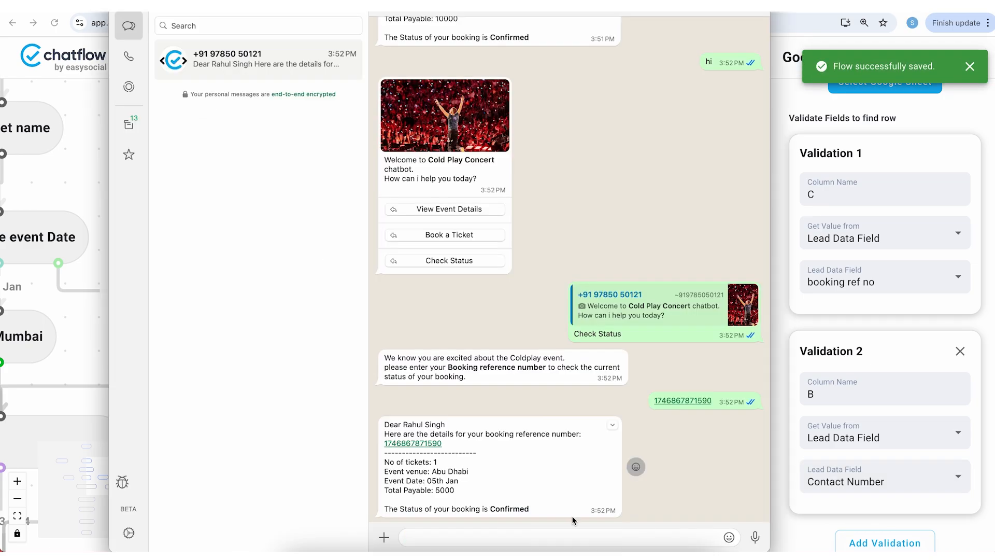
pyautogui.rightClick(681, 400)
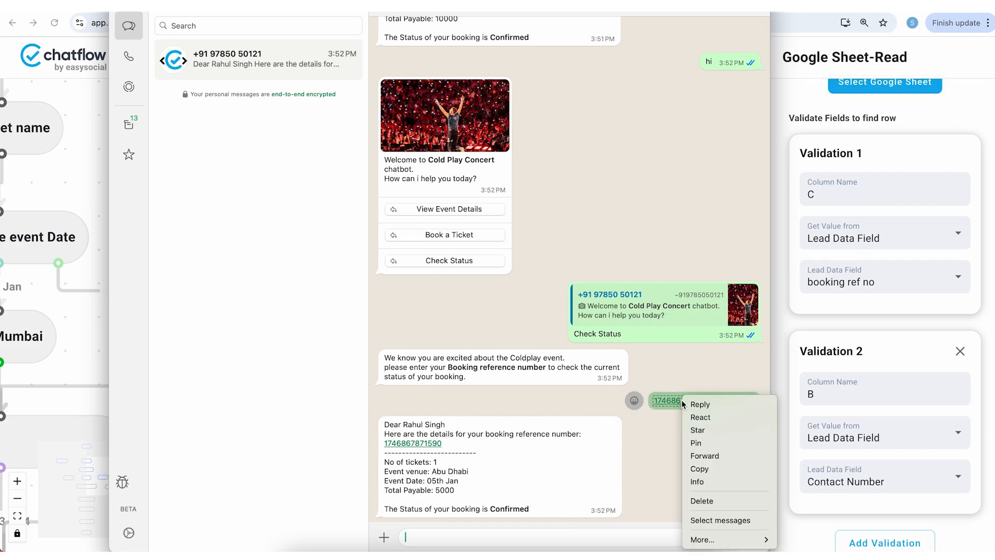
pyautogui.click(697, 468)
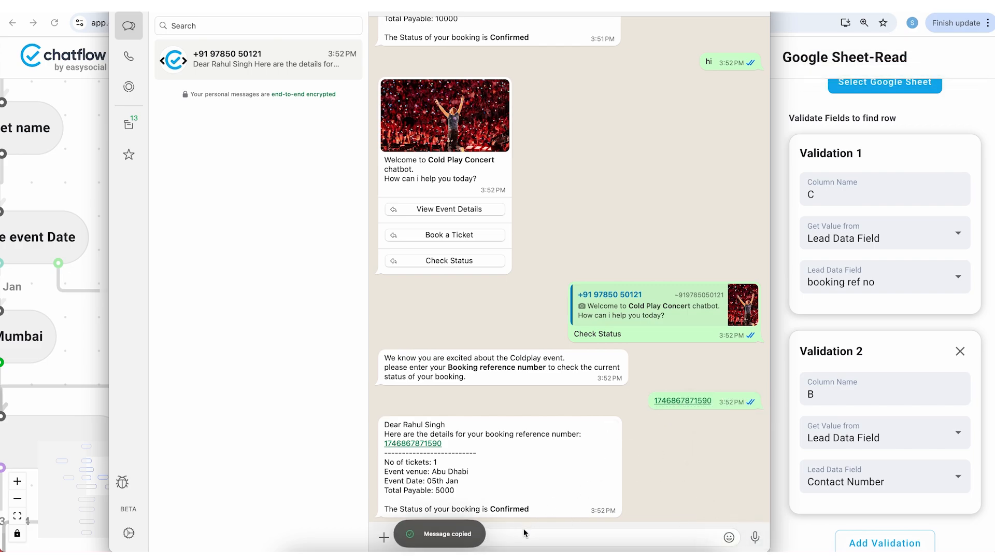
# - Restart the chatbot with "hi" and submit the copied booking reference number under Check Status
pyautogui.write('hi')
pyautogui.press('Return')
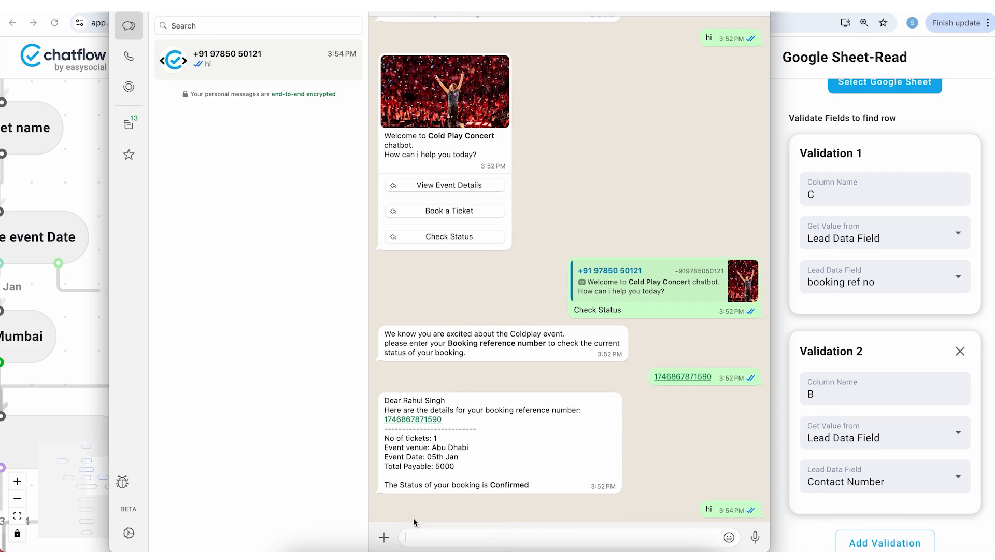
pyautogui.click(443, 504)
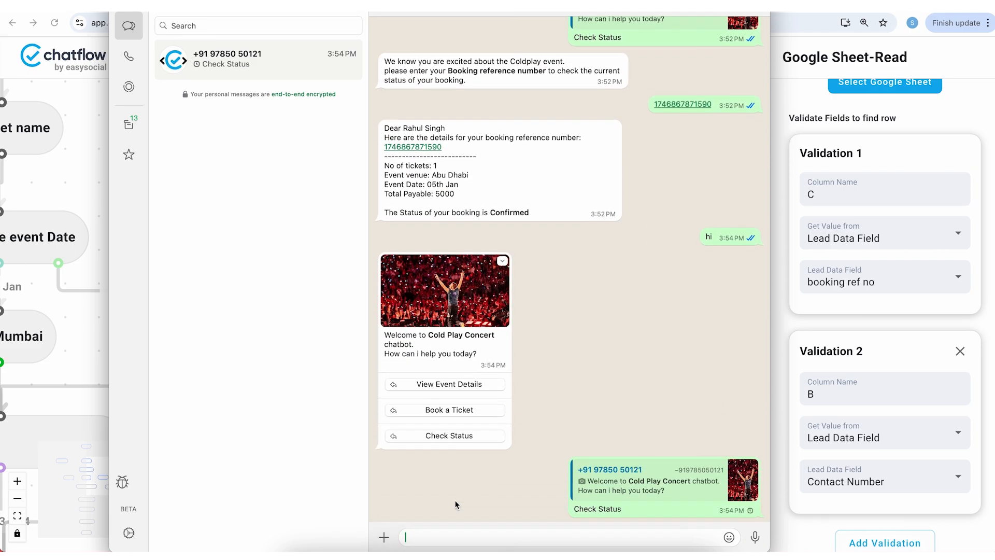
pyautogui.hotkey('ctrl', 'v')
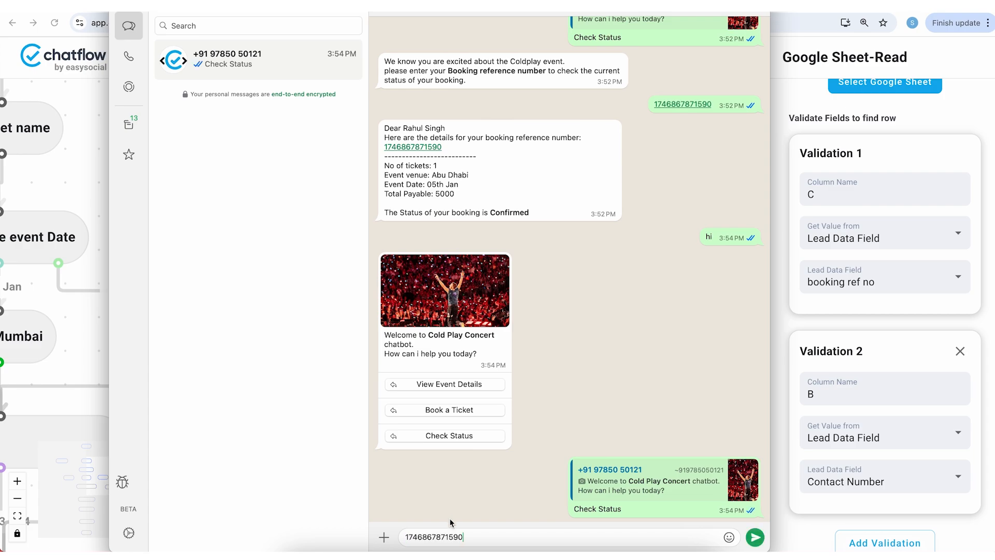
pyautogui.press('Return')
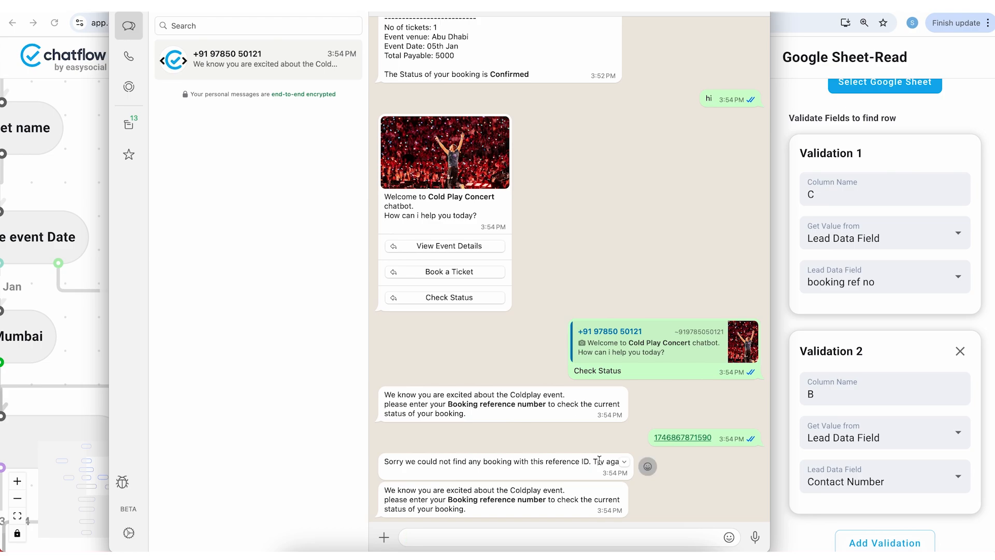
# - Copy the booking reference number from cell C2 of the Coldplay Concert sheet and send it to the chatbot in WhatsApp
pyautogui.click(54, 160)
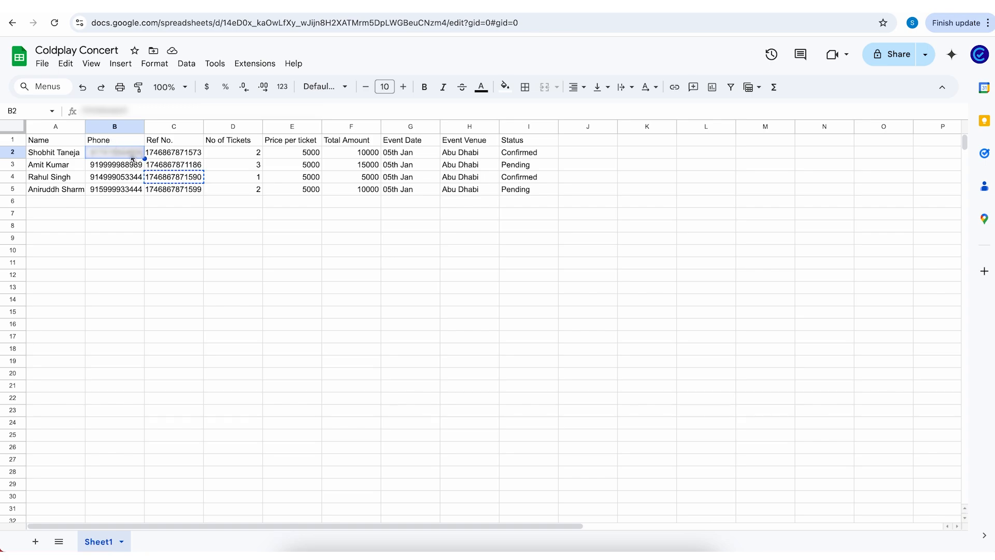
pyautogui.click(185, 159)
pyautogui.hotkey('ctrl', 'c')
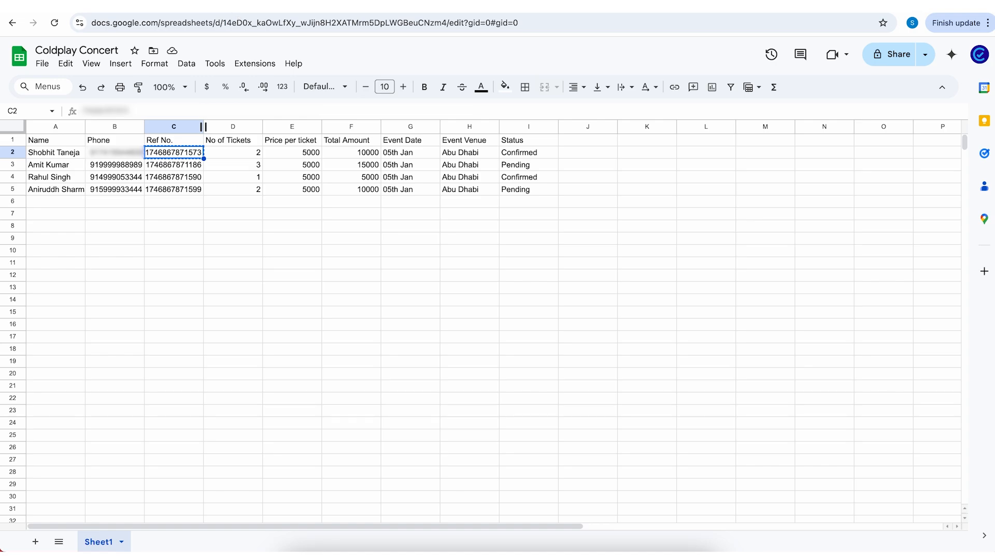
pyautogui.click(622, 547)
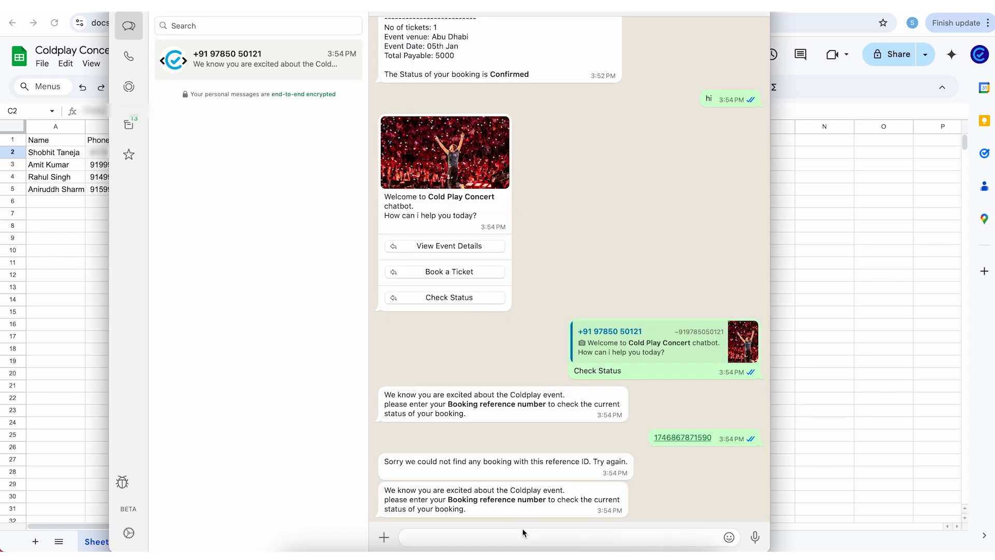
pyautogui.press('super+v')
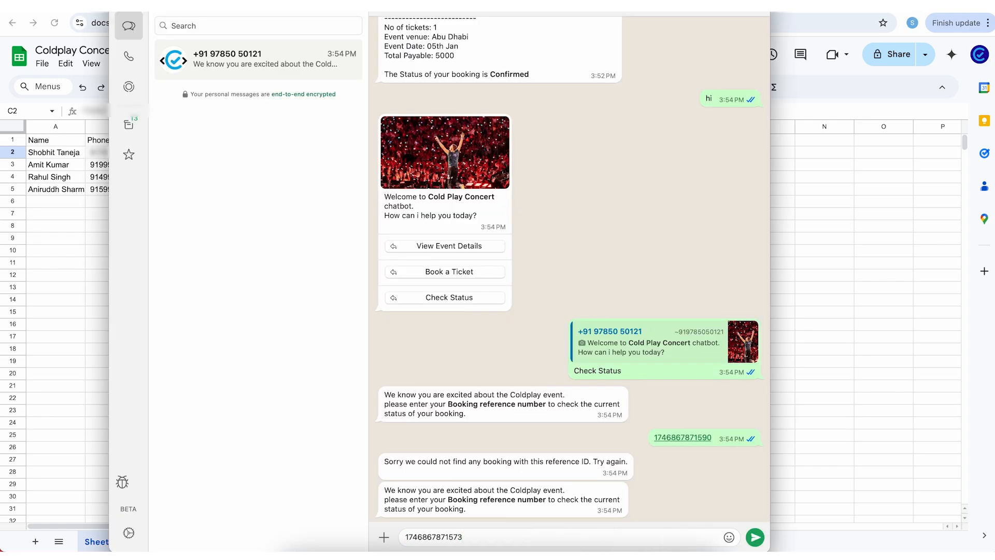
pyautogui.press('Return')
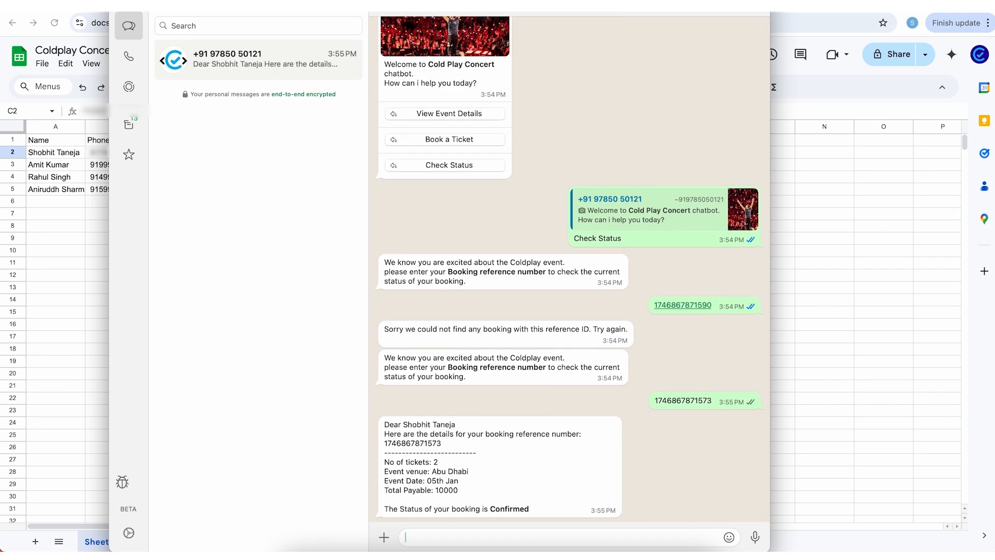
# - Review the phone and reference number cells B2 and C2 in the Coldplay Concert sheet against the chatbot's reply in WhatsApp
pyautogui.click(42, 228)
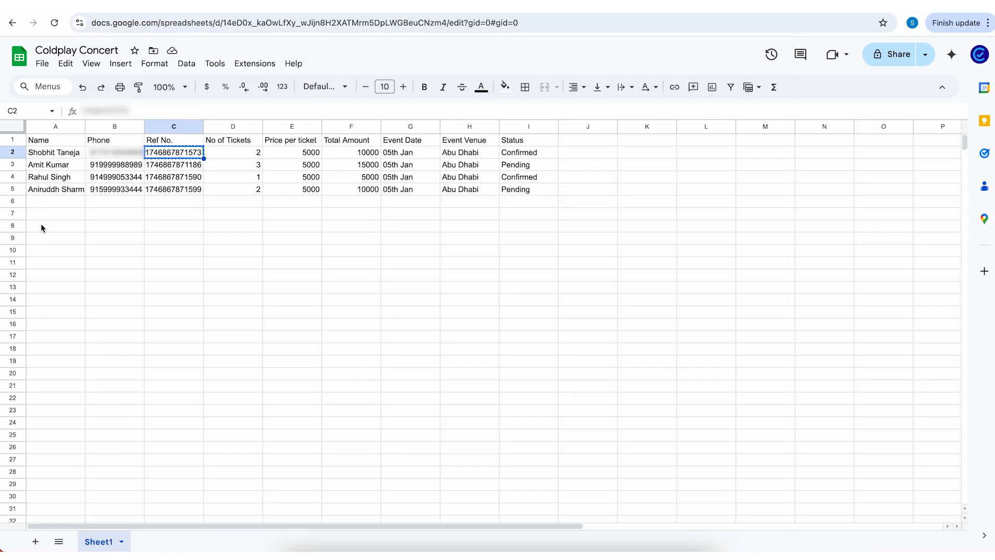
pyautogui.click(120, 156)
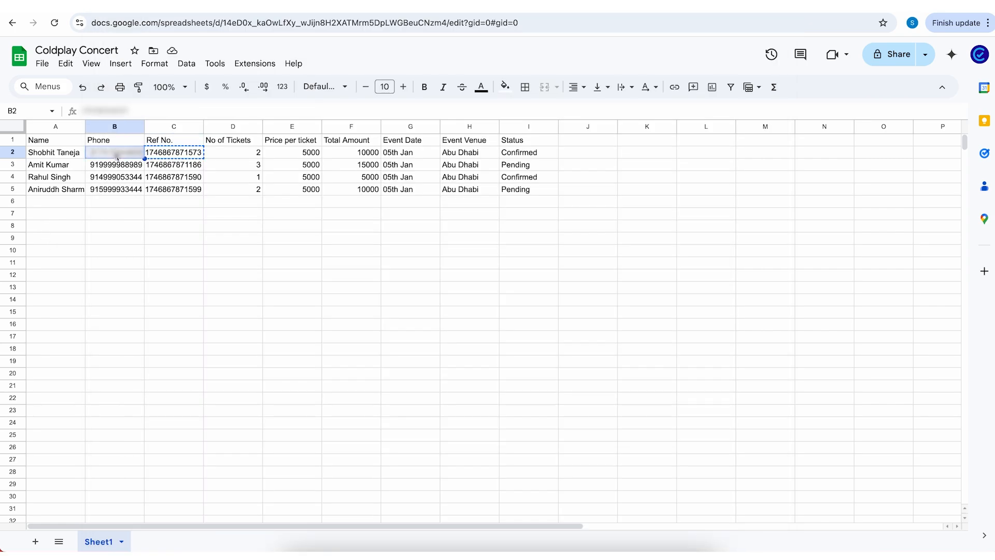
pyautogui.keyDown('shift'); pyautogui.click(174, 159); pyautogui.keyUp('shift')
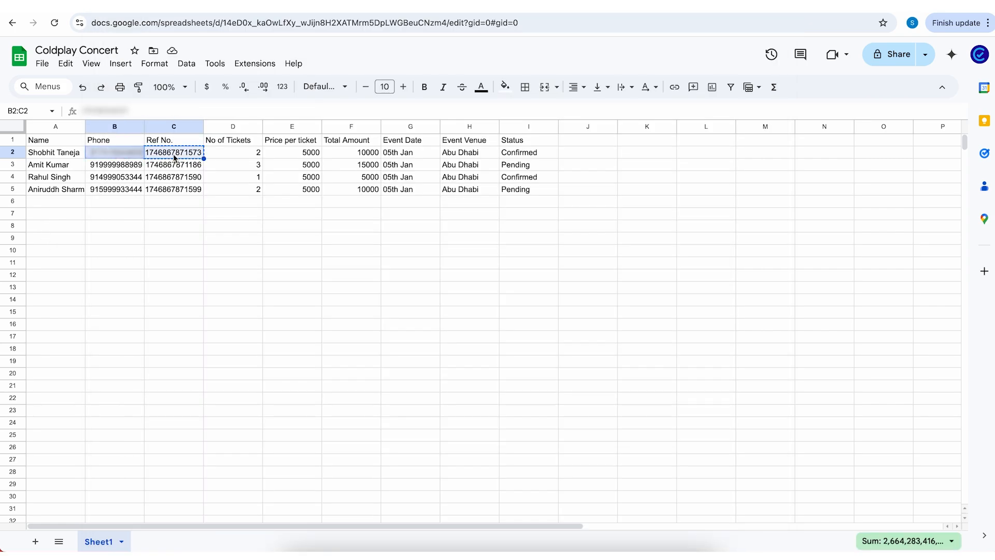
pyautogui.click(78, 154)
pyautogui.press('Right')
pyautogui.press('Right')
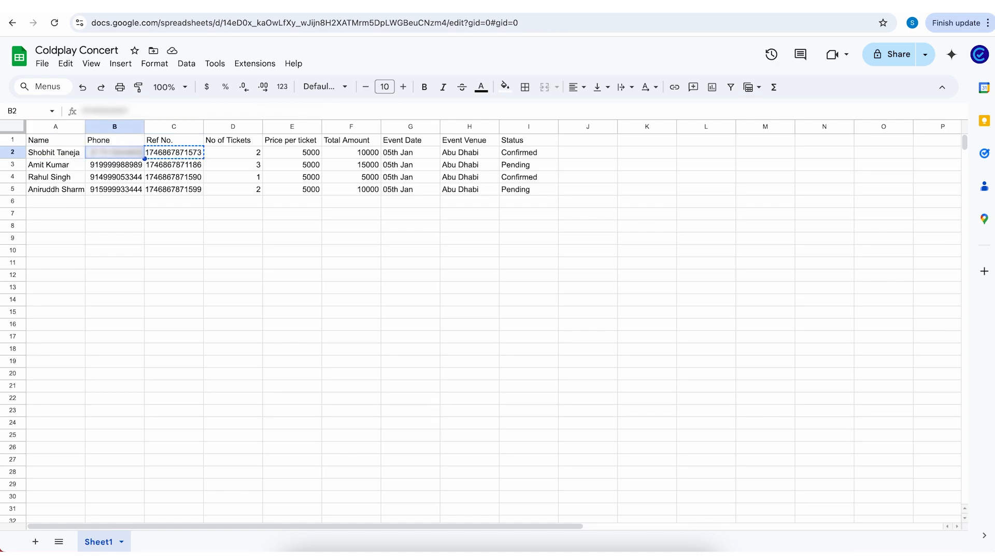
pyautogui.press('Left')
pyautogui.press('Right')
pyautogui.press('Left')
pyautogui.press('Right')
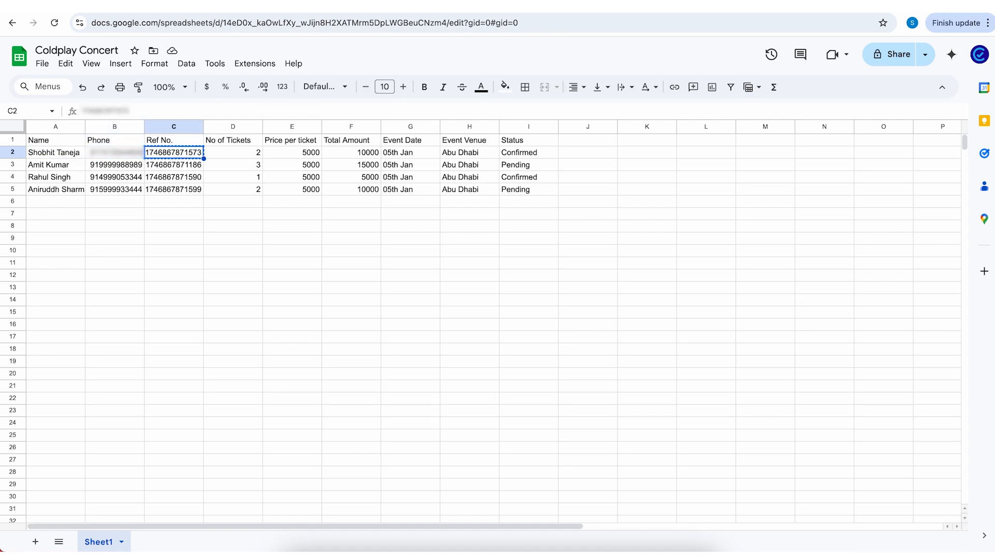
pyautogui.press('super+Tab')
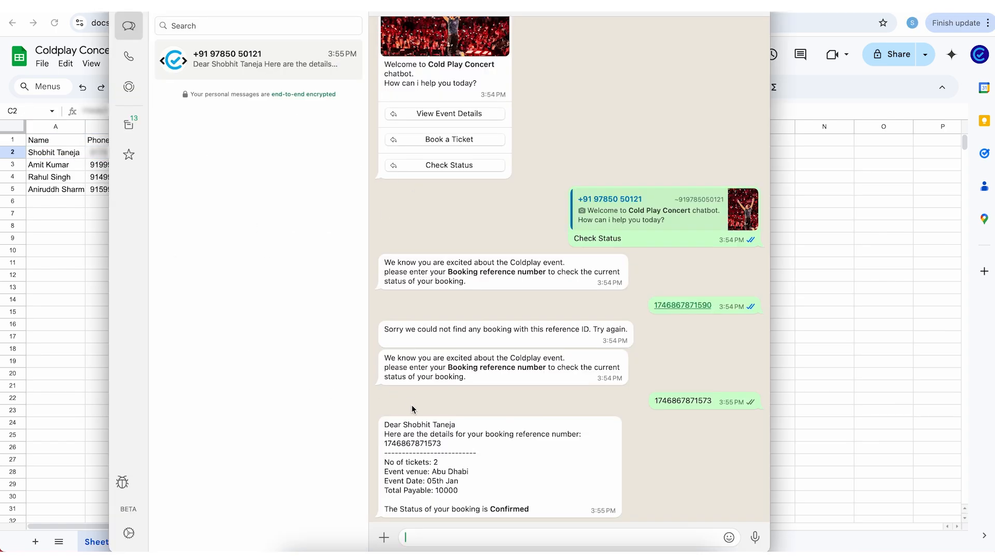